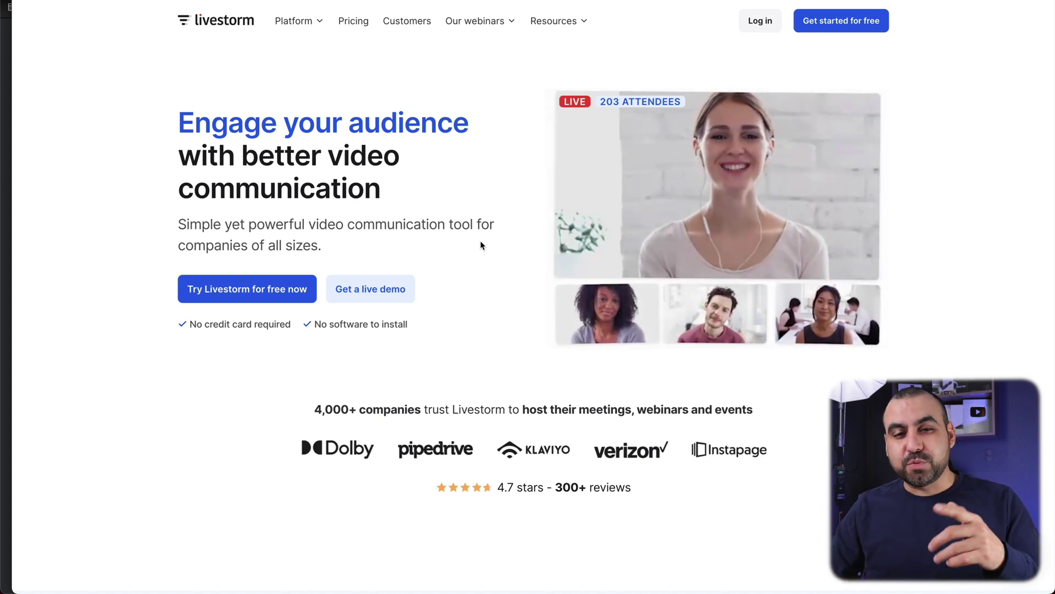
# Open the pricing page and highlight the free plan's instant-meeting and per-event limits
pyautogui.click(353, 25)
pyautogui.scroll(-3, 312, 335)
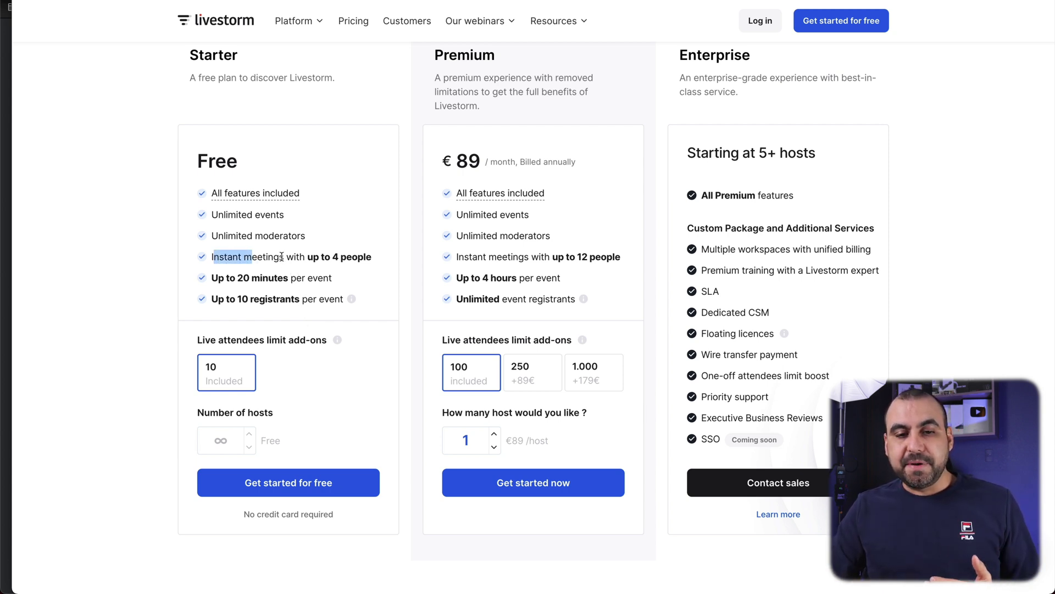
pyautogui.moveTo(282, 256); pyautogui.dragTo(322, 257)
pyautogui.click(323, 257)
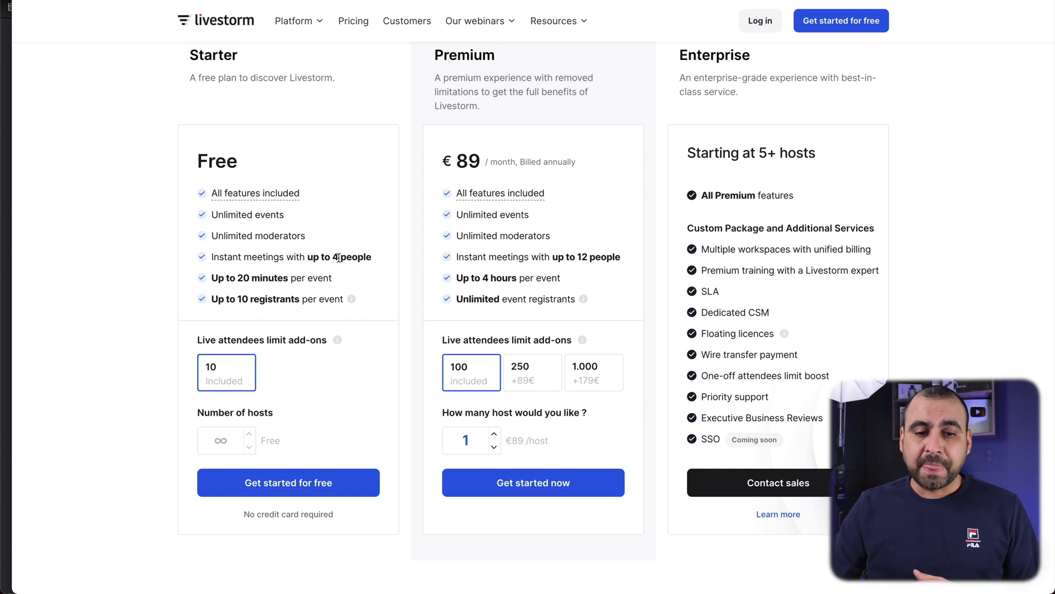
pyautogui.moveTo(343, 298); pyautogui.dragTo(296, 299)
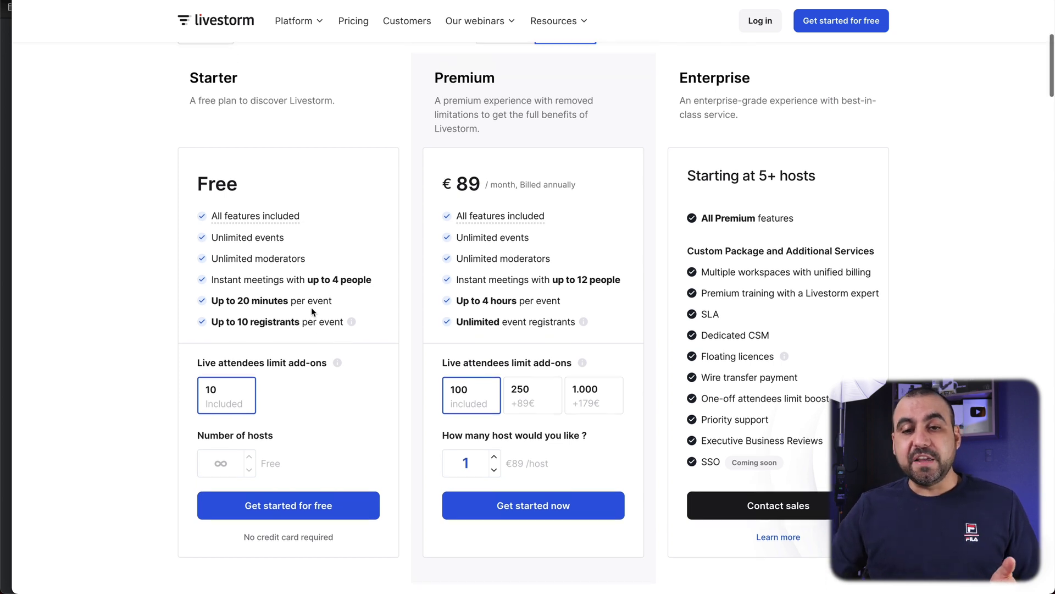
pyautogui.scroll(3, 310, 308)
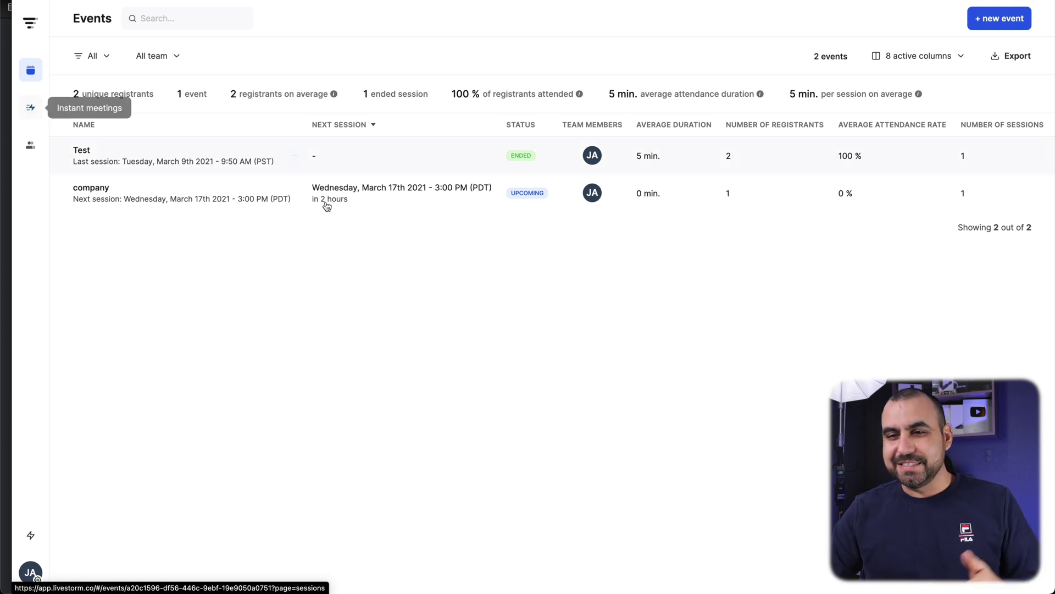
# Start a new event from the Events dashboard
pyautogui.click(1008, 11)
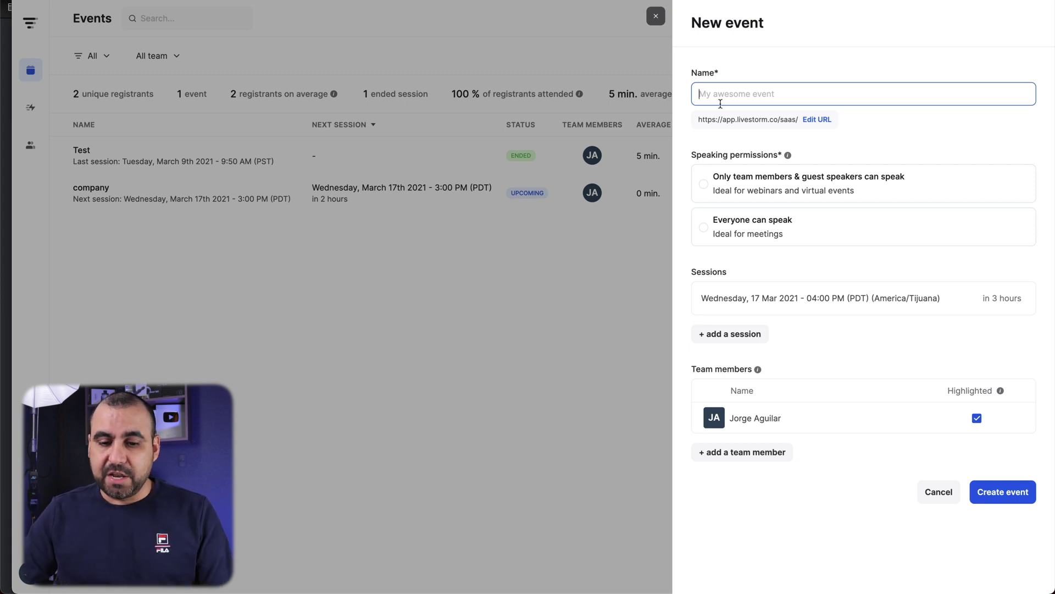
pyautogui.write('test for video')
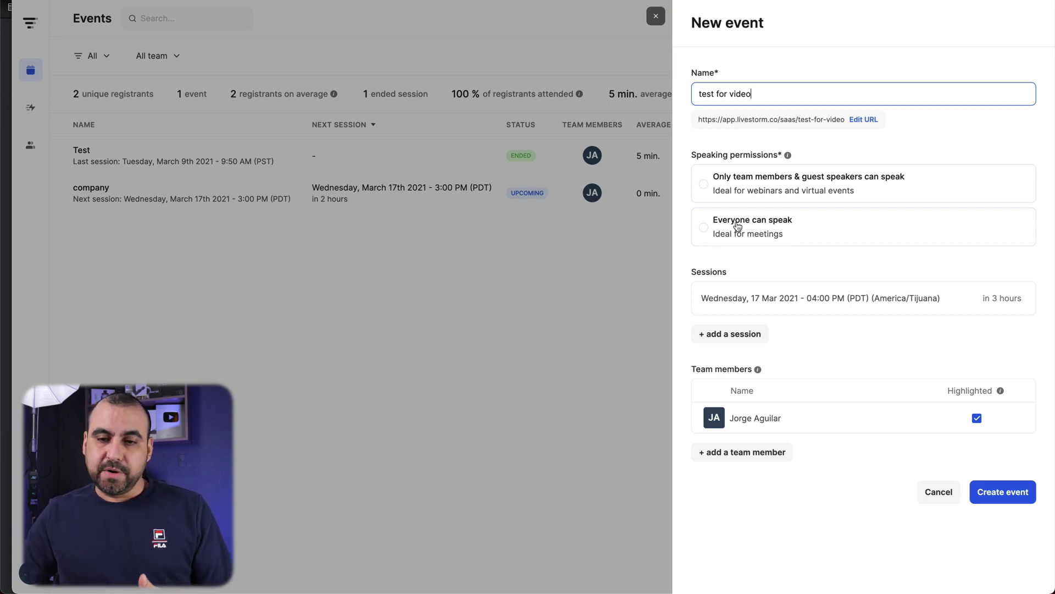
pyautogui.moveTo(799, 184)
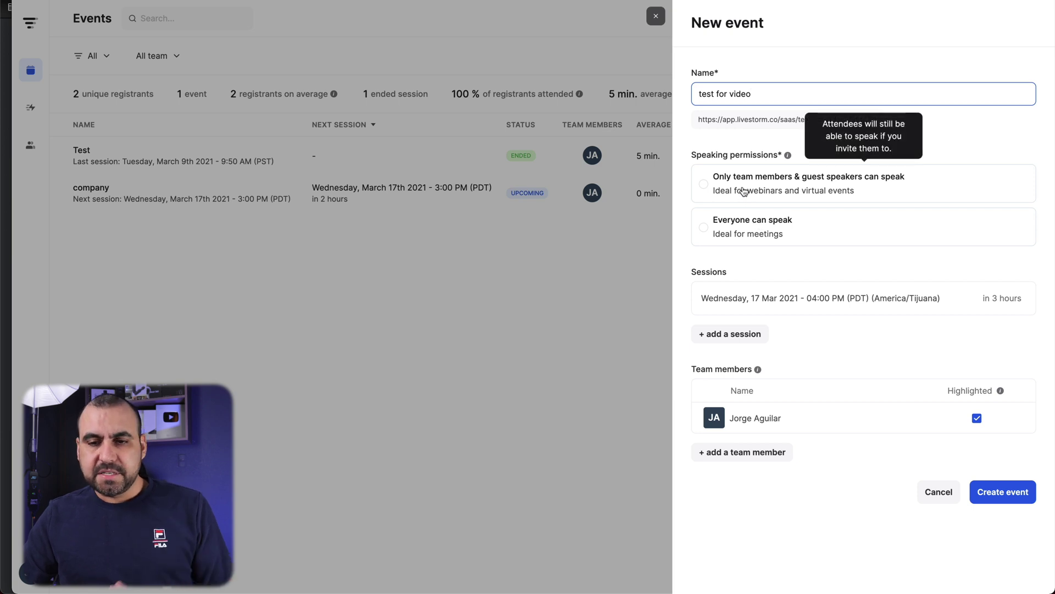
# Create 'test for video' with only team members and guests speaking, session at 01:08 PM
pyautogui.click(742, 189)
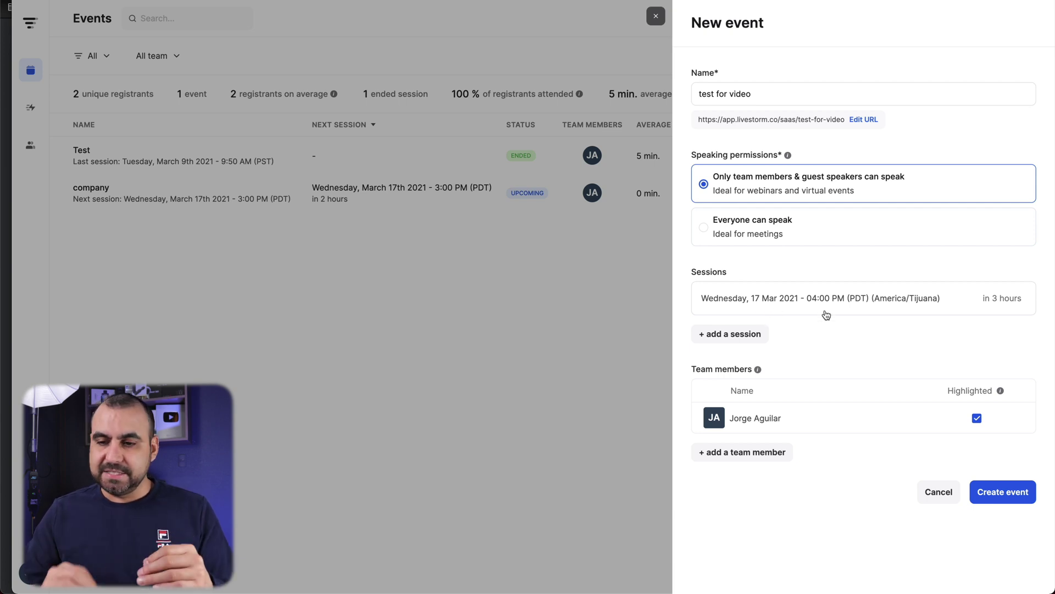
pyautogui.click(855, 306)
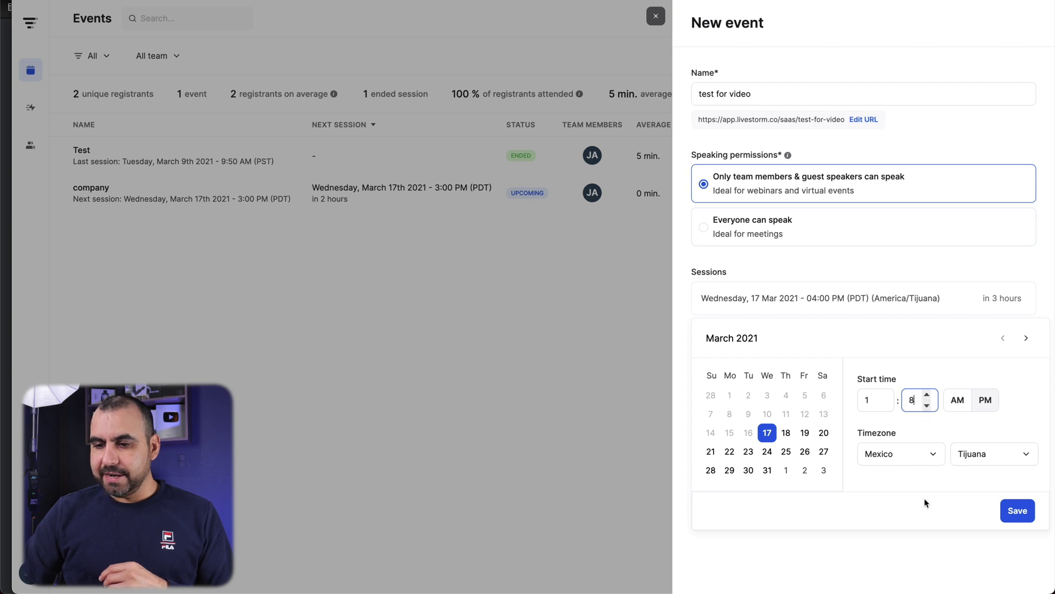
pyautogui.click(1005, 510)
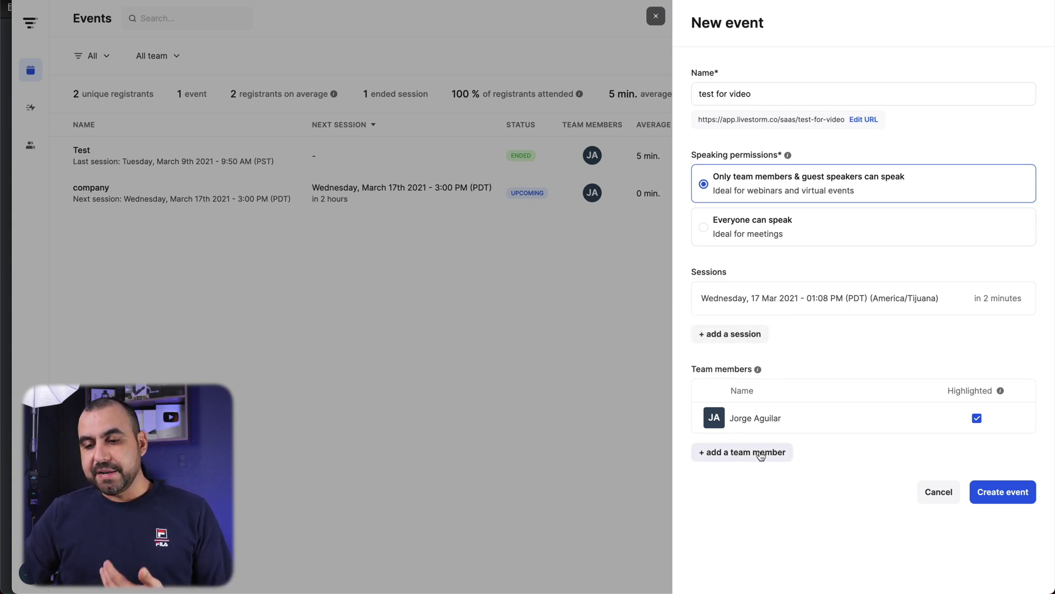
pyautogui.click(990, 493)
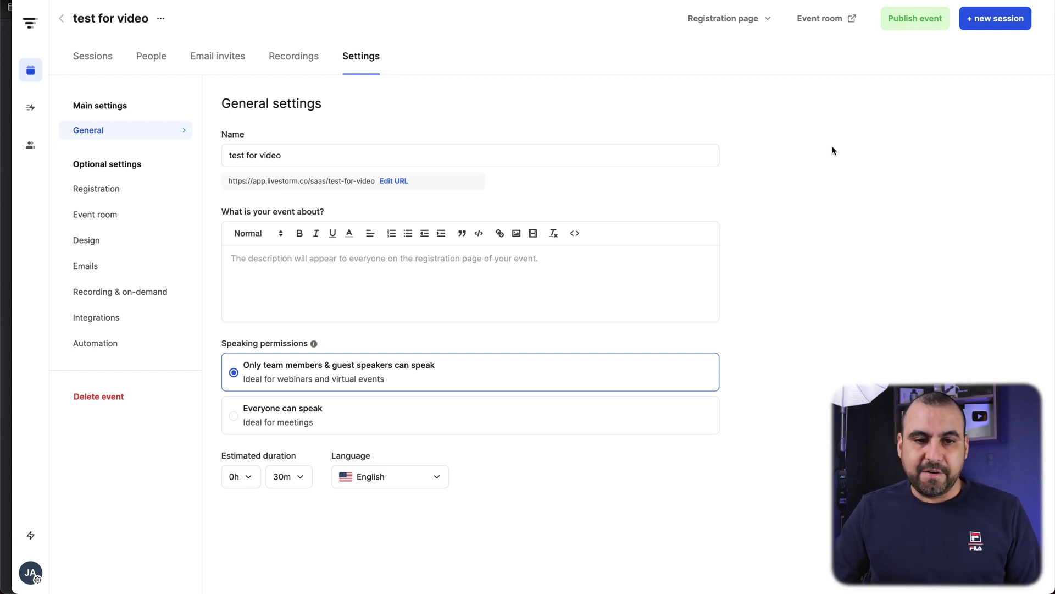
# Describe the event as 'this for the video', keeping 30-minute duration and English language
pyautogui.click(238, 153)
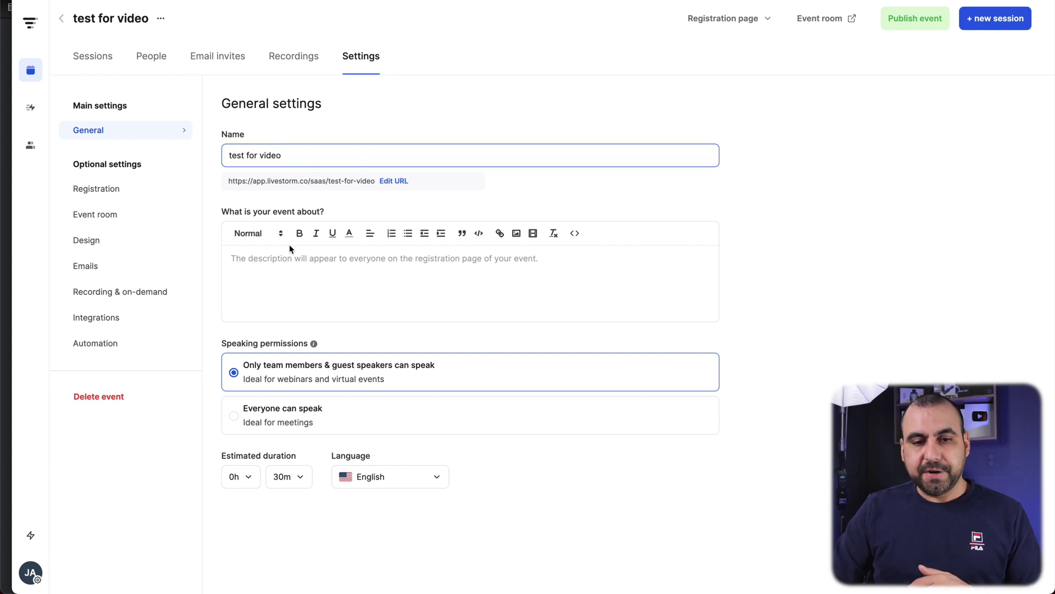
pyautogui.click(335, 261)
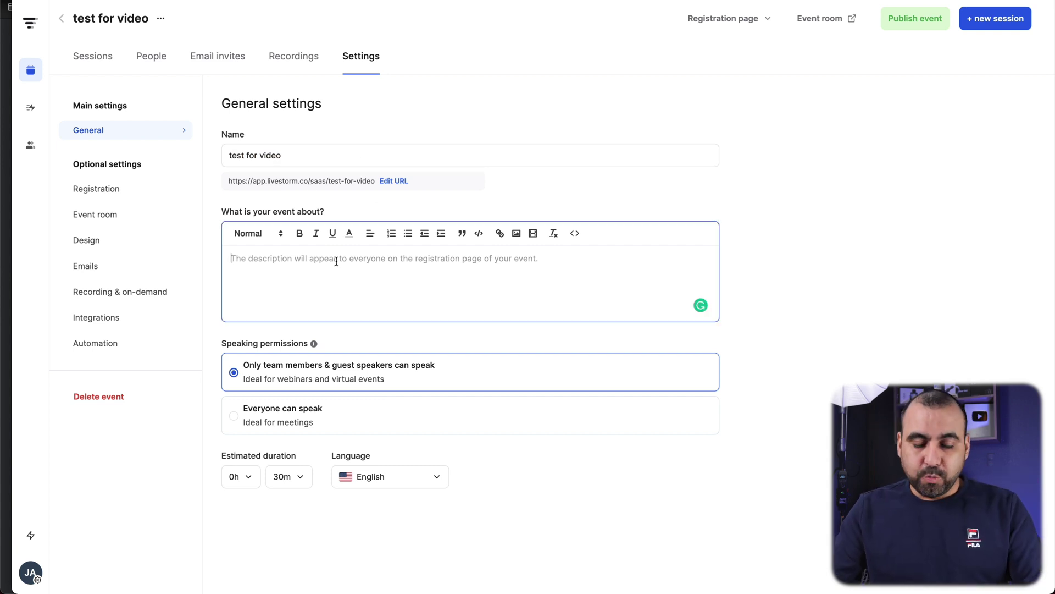
pyautogui.write('the ')
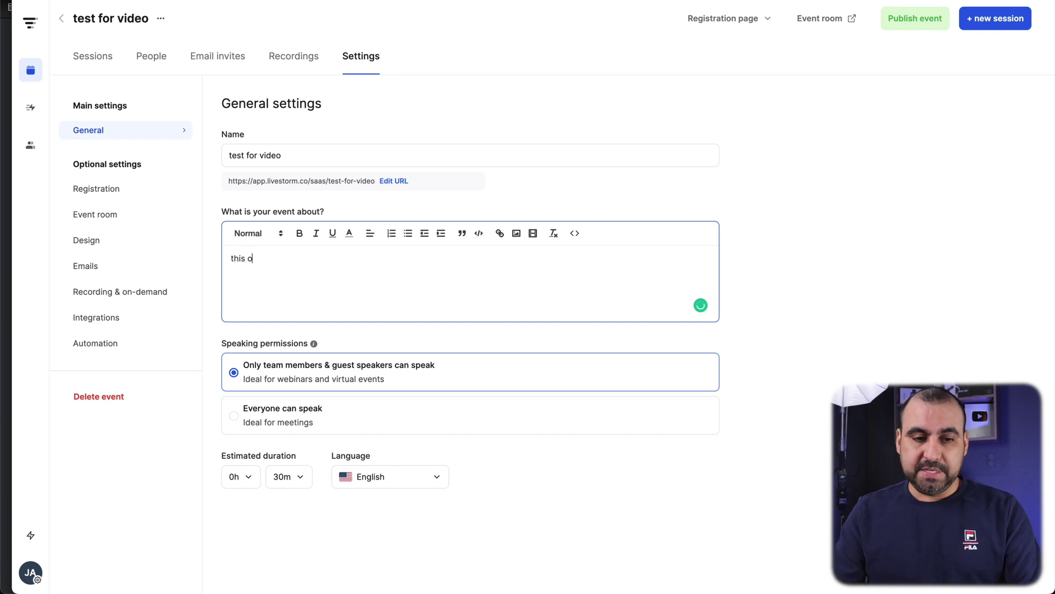
pyautogui.write('video')
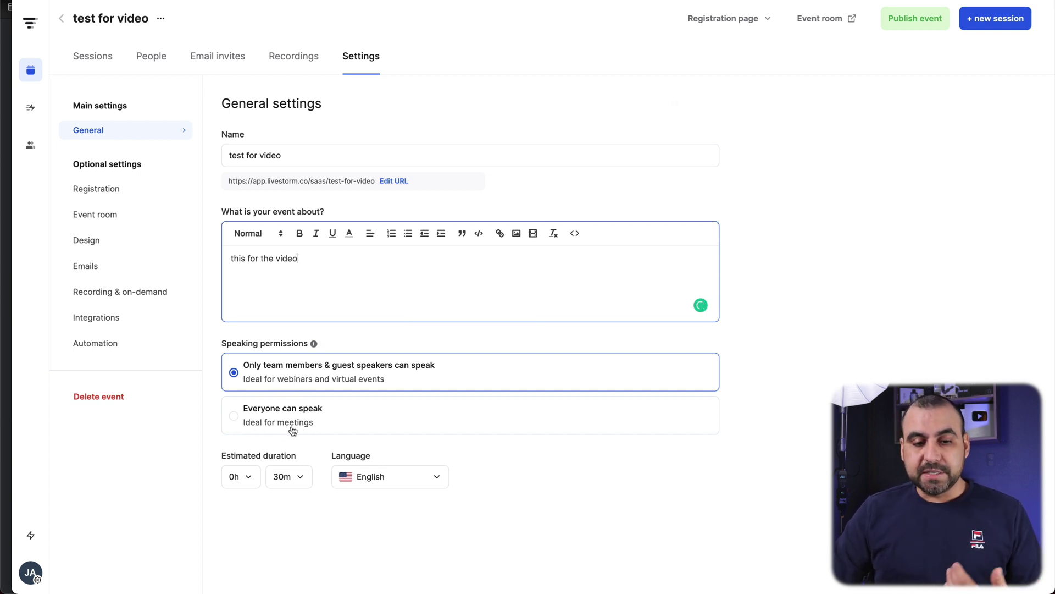
pyautogui.click(287, 480)
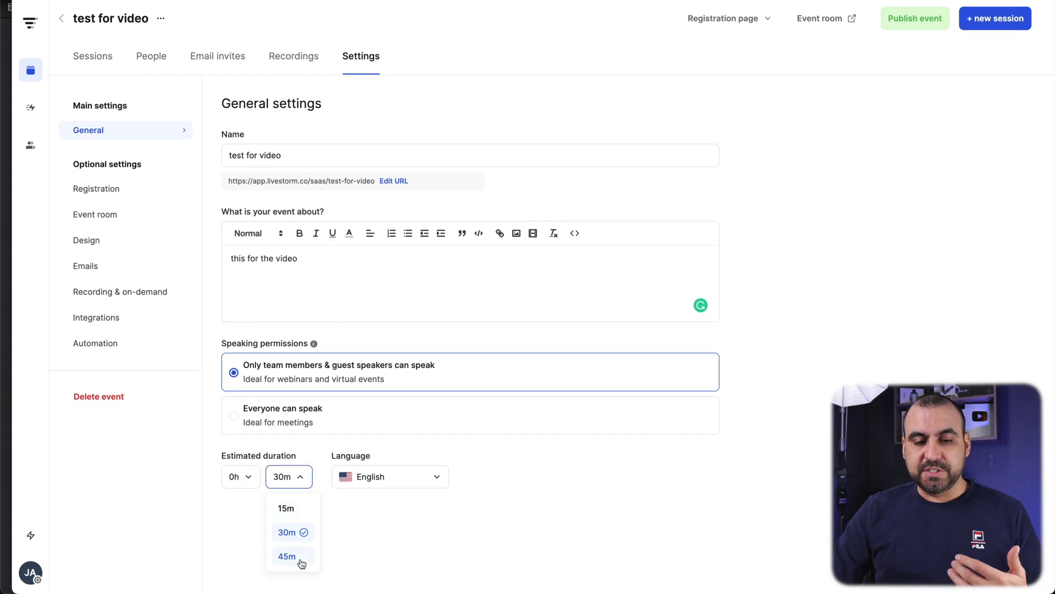
pyautogui.click(393, 525)
pyautogui.click(403, 482)
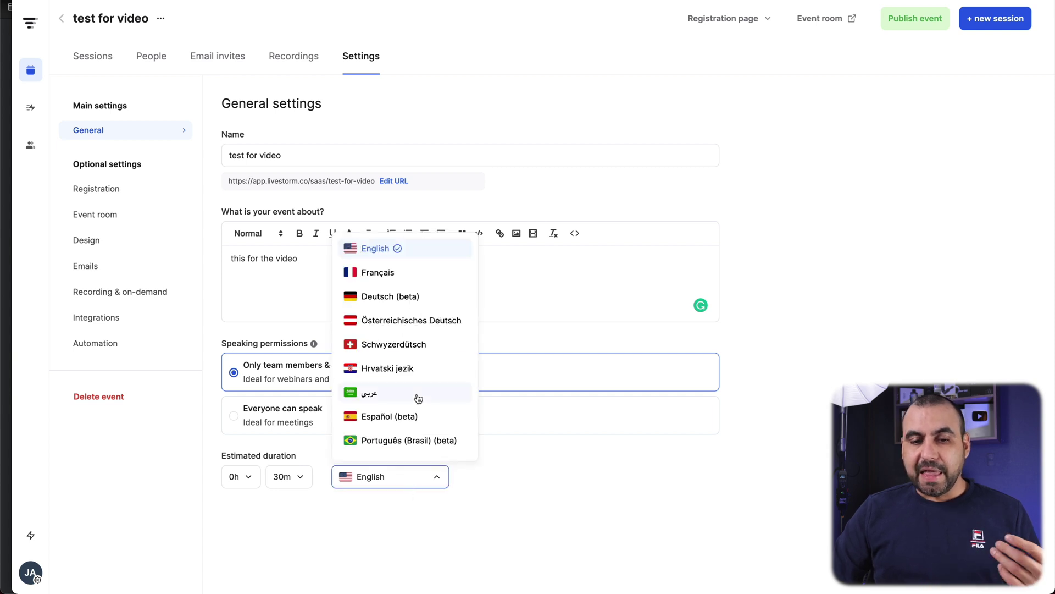
pyautogui.scroll(-5, 419, 398)
pyautogui.scroll(-5, 418, 398)
pyautogui.scroll(-3, 418, 398)
pyautogui.scroll(2, 418, 397)
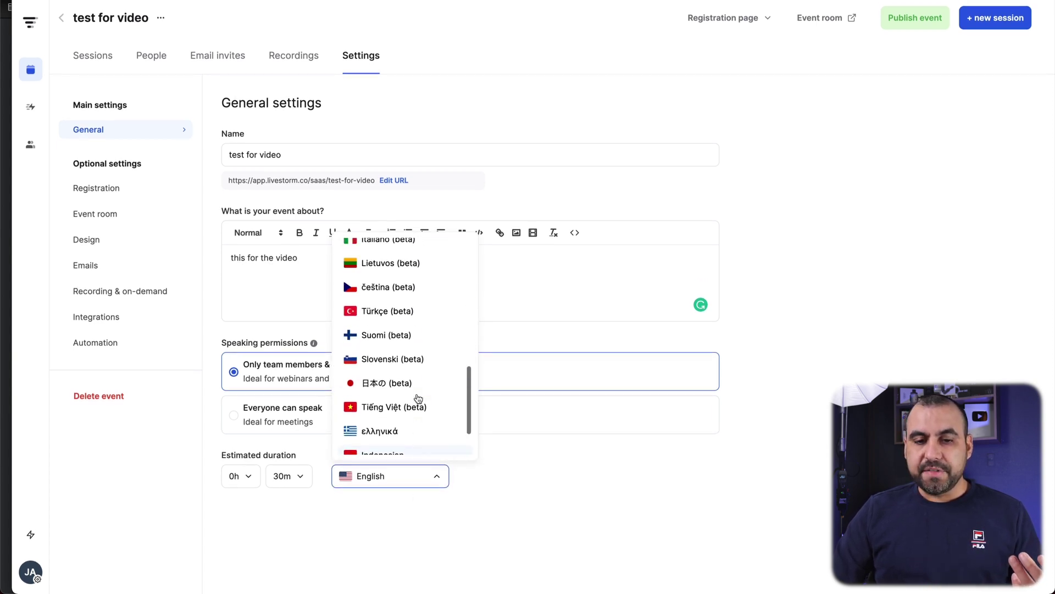
pyautogui.scroll(3, 417, 398)
pyautogui.scroll(3, 417, 398)
pyautogui.click(495, 377)
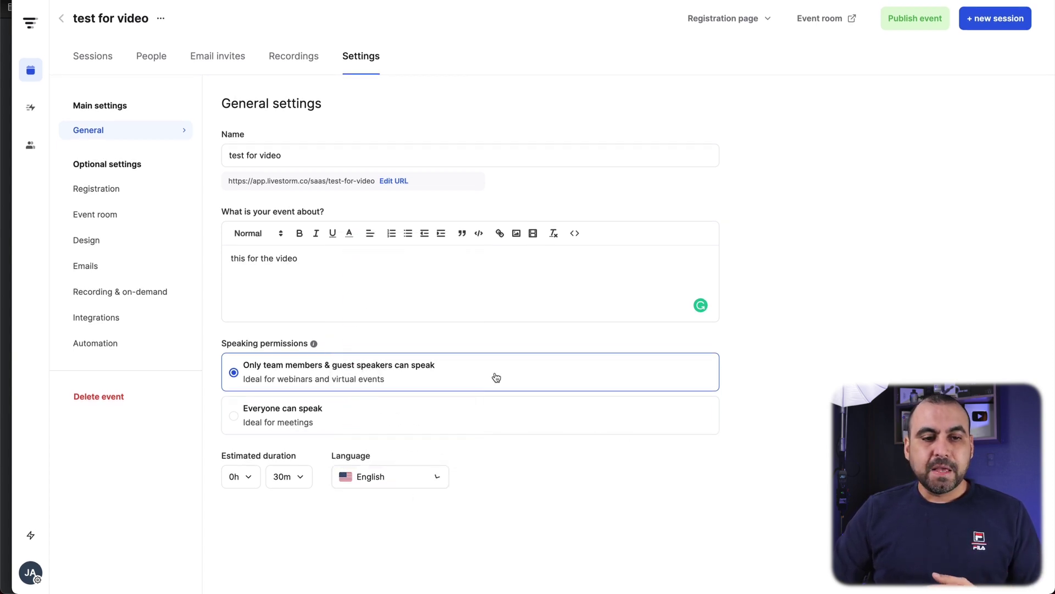
# Browse the registration field and consent options without adding any
pyautogui.click(121, 199)
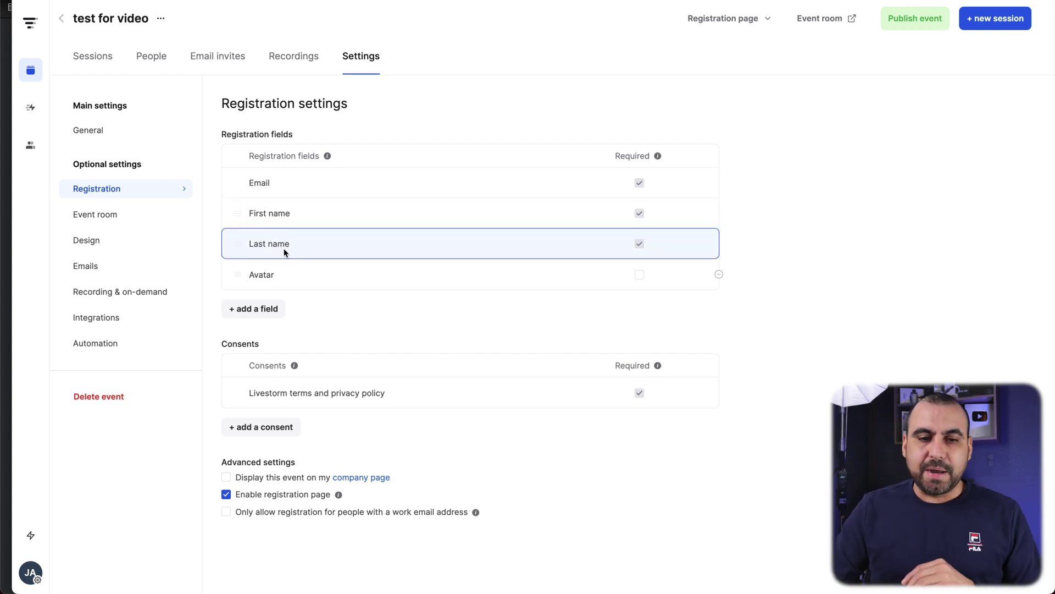
pyautogui.click(272, 309)
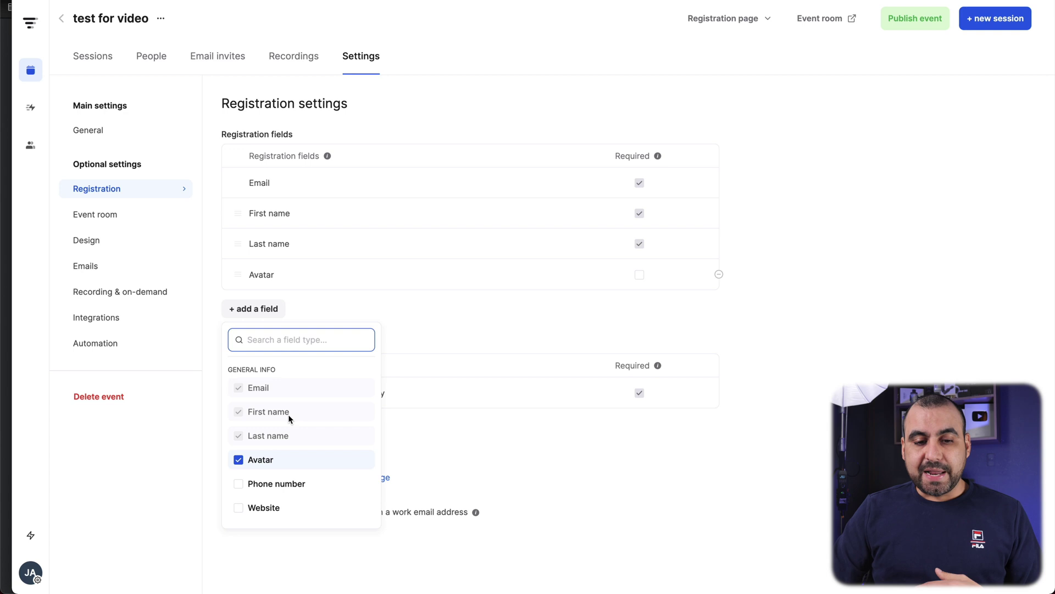
pyautogui.scroll(-2, 288, 414)
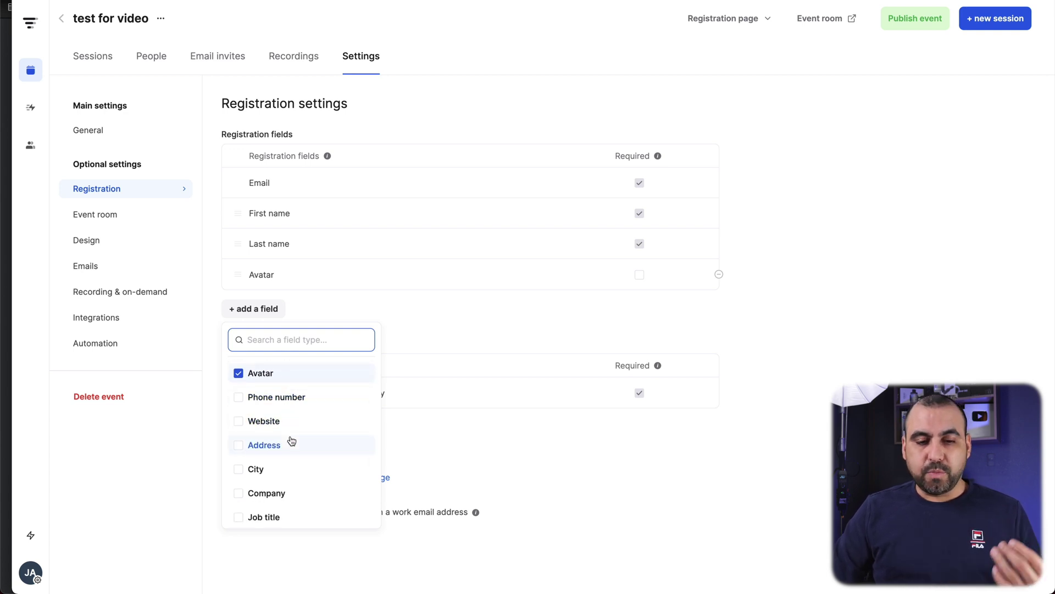
pyautogui.scroll(-2, 290, 441)
pyautogui.scroll(-1, 291, 441)
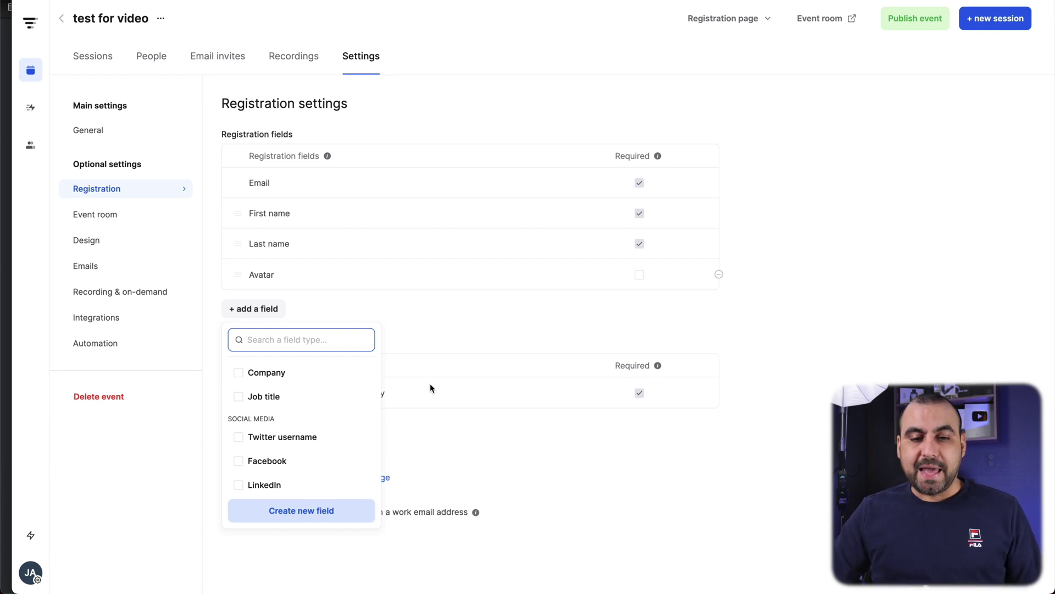
pyautogui.click(474, 312)
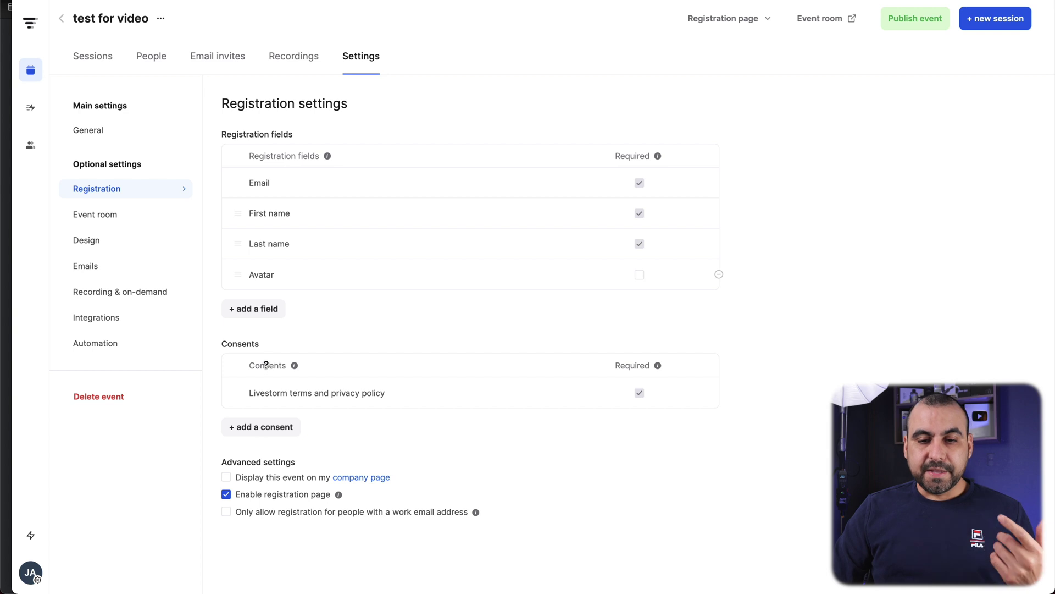
pyautogui.moveTo(249, 393); pyautogui.dragTo(404, 401)
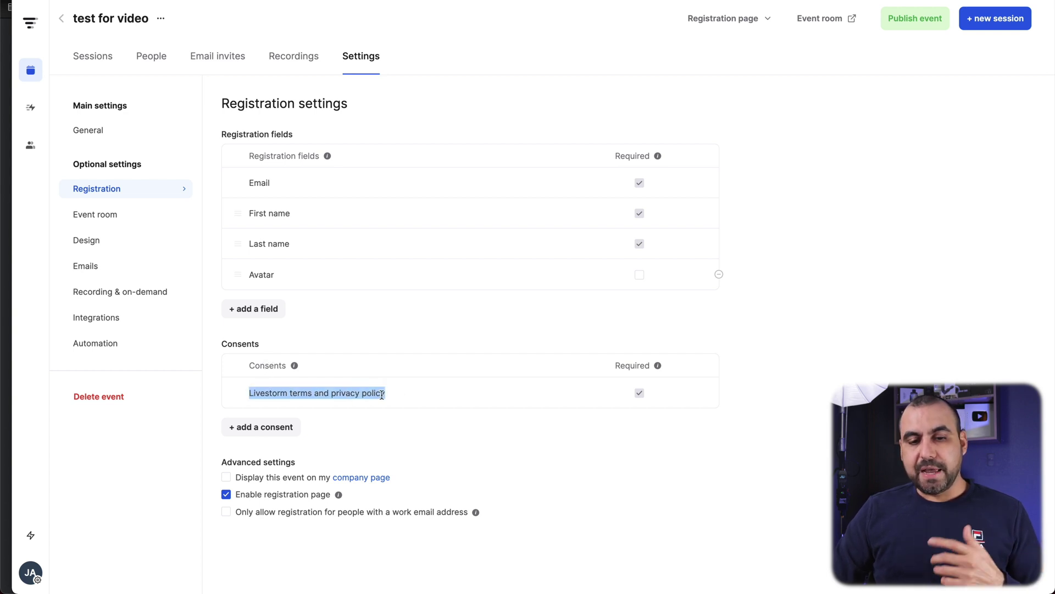
pyautogui.click(382, 395)
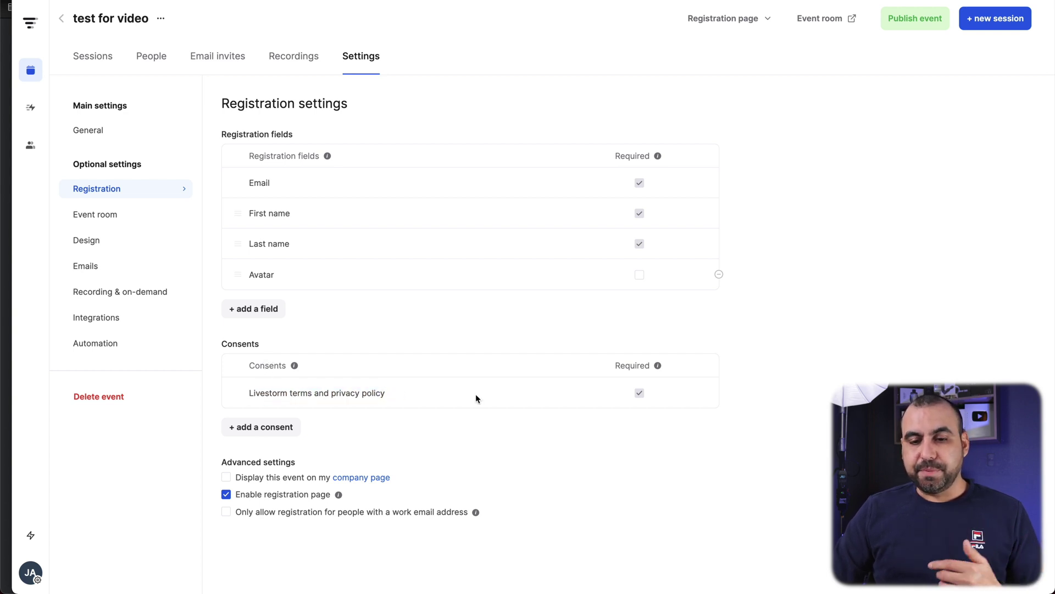
pyautogui.click(270, 433)
pyautogui.click(513, 467)
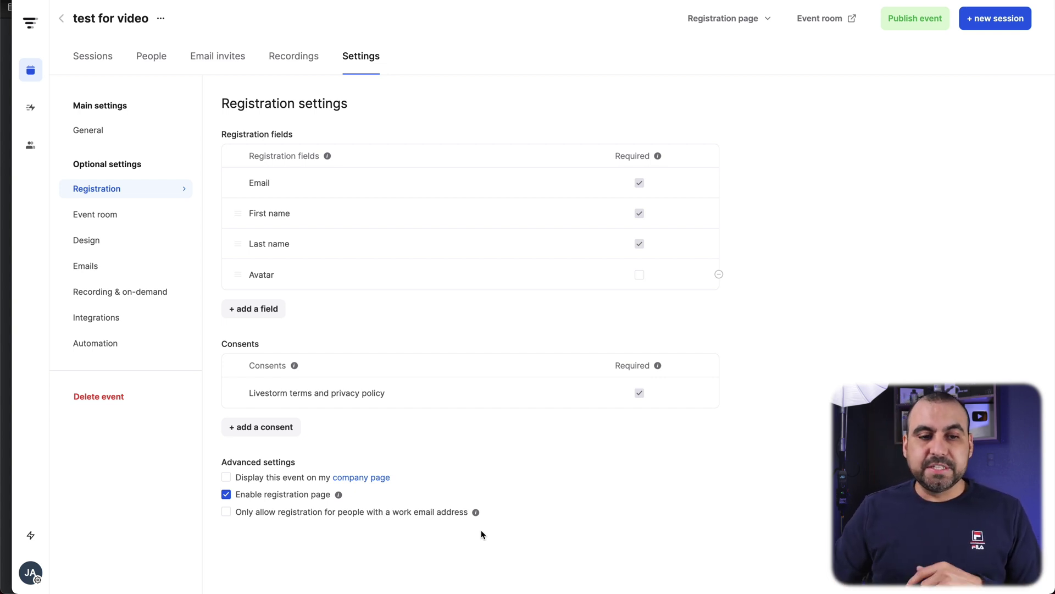
pyautogui.click(96, 217)
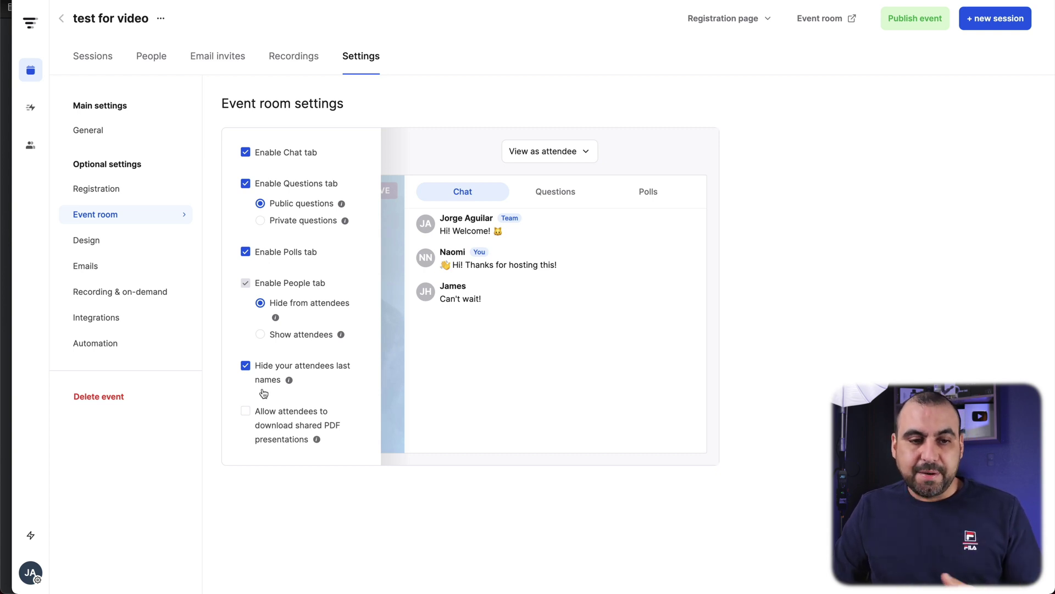
# Check the event room options, then move on to the Design settings
pyautogui.click(132, 244)
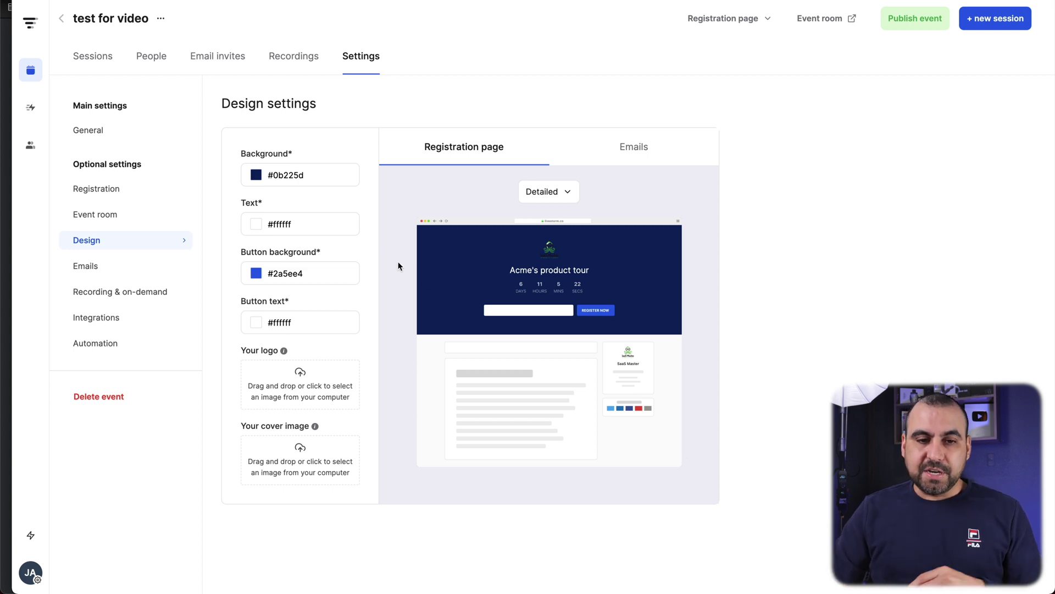
# Set the background colour to light grey #cccecf and the buttons to green #14ba41
pyautogui.click(260, 176)
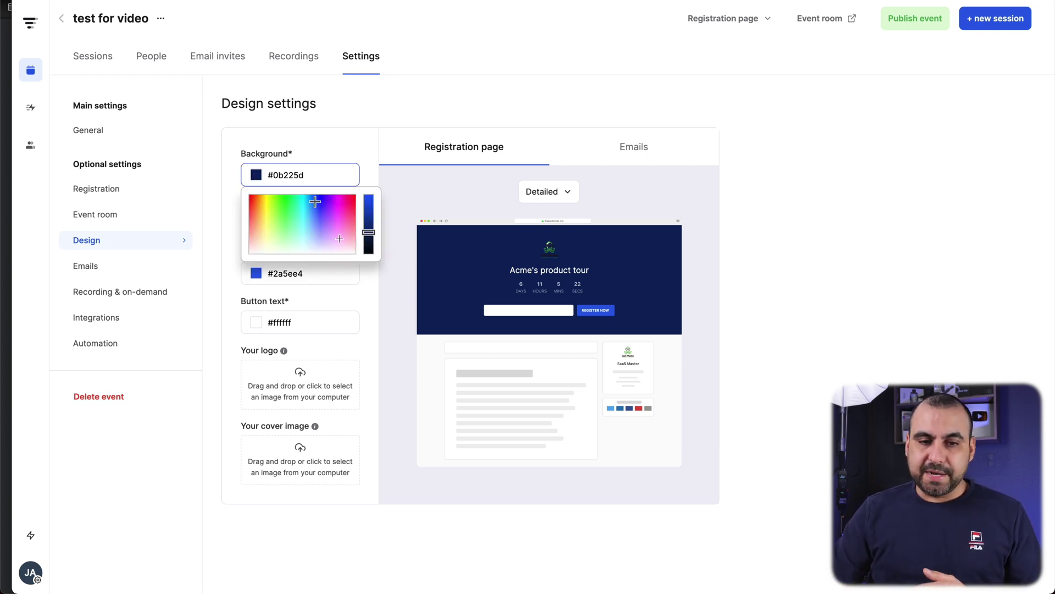
pyautogui.click(304, 241)
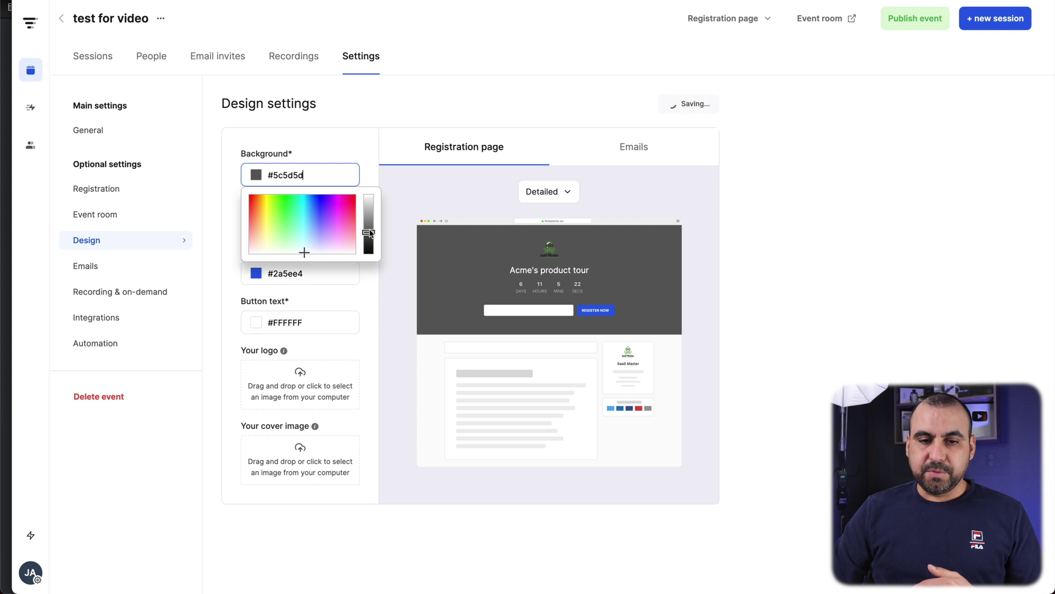
pyautogui.moveTo(369, 233); pyautogui.dragTo(368, 205)
pyautogui.click(376, 166)
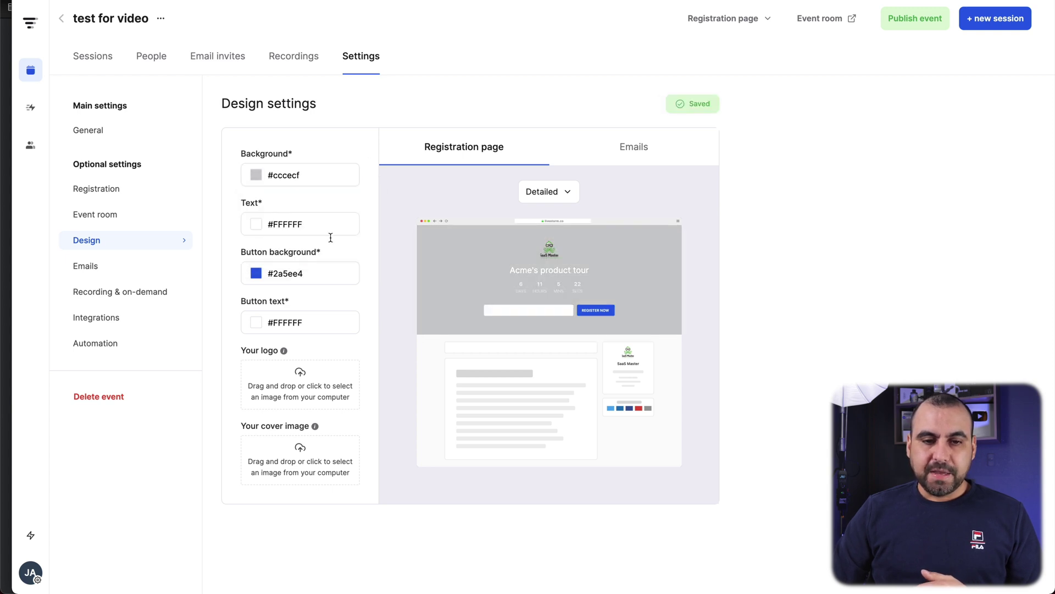
pyautogui.click(255, 271)
pyautogui.click(289, 299)
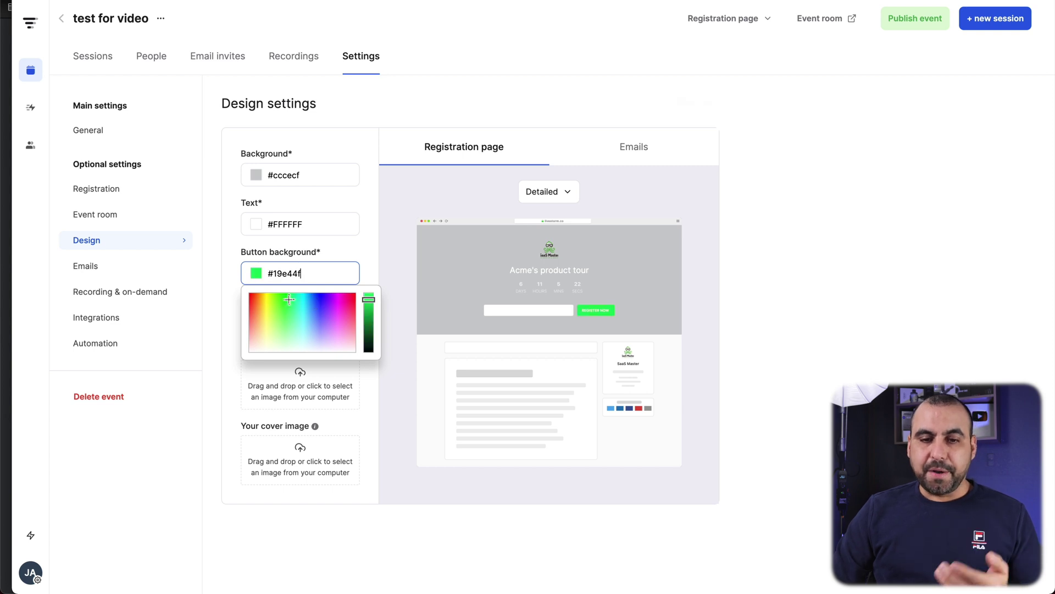
pyautogui.click(369, 315)
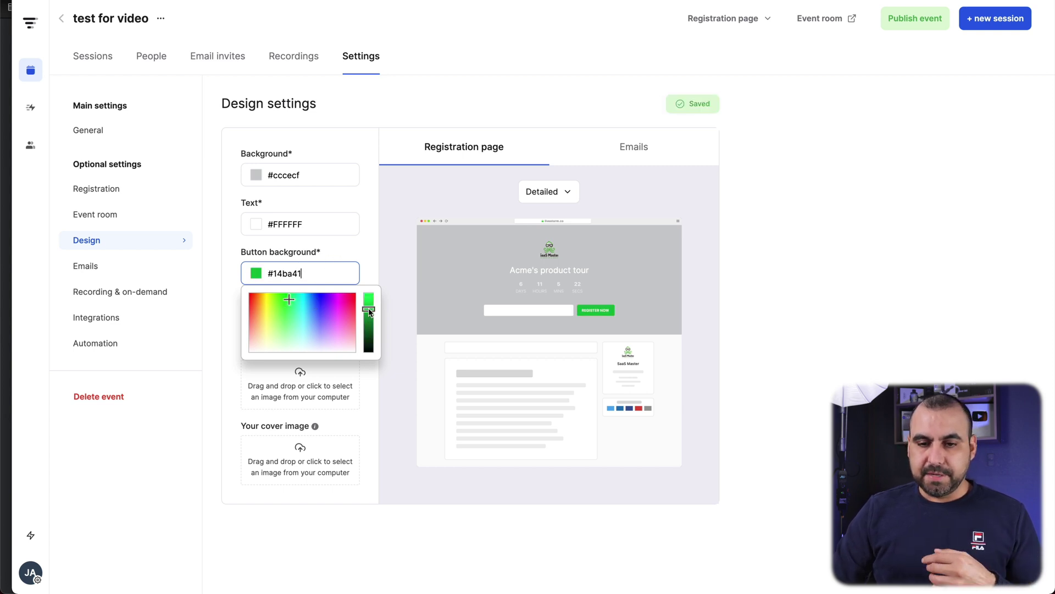
pyautogui.click(362, 275)
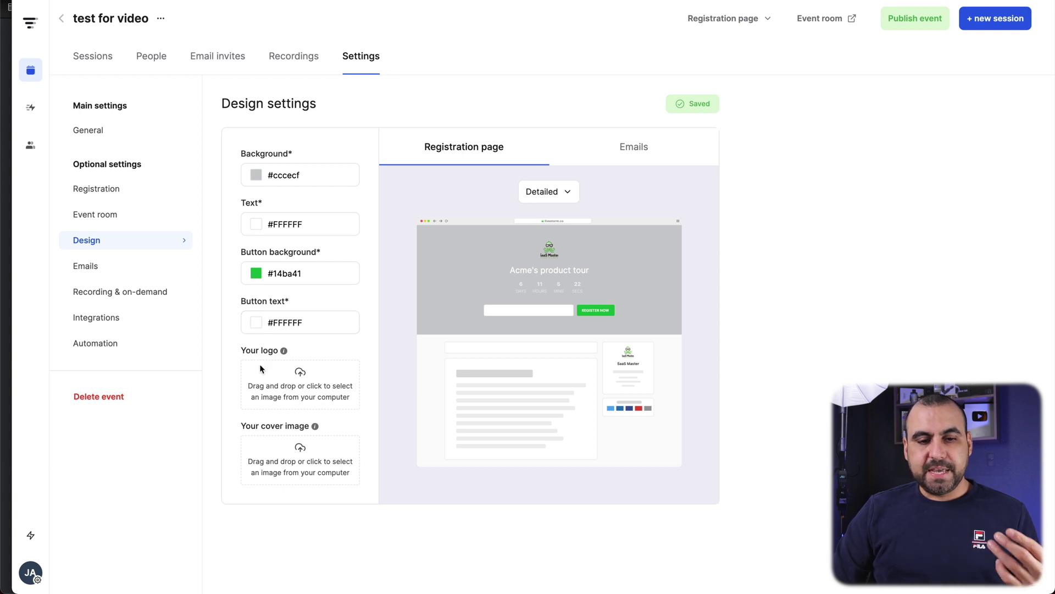
# Toggle the design preview between the email template and the registration page
pyautogui.click(626, 145)
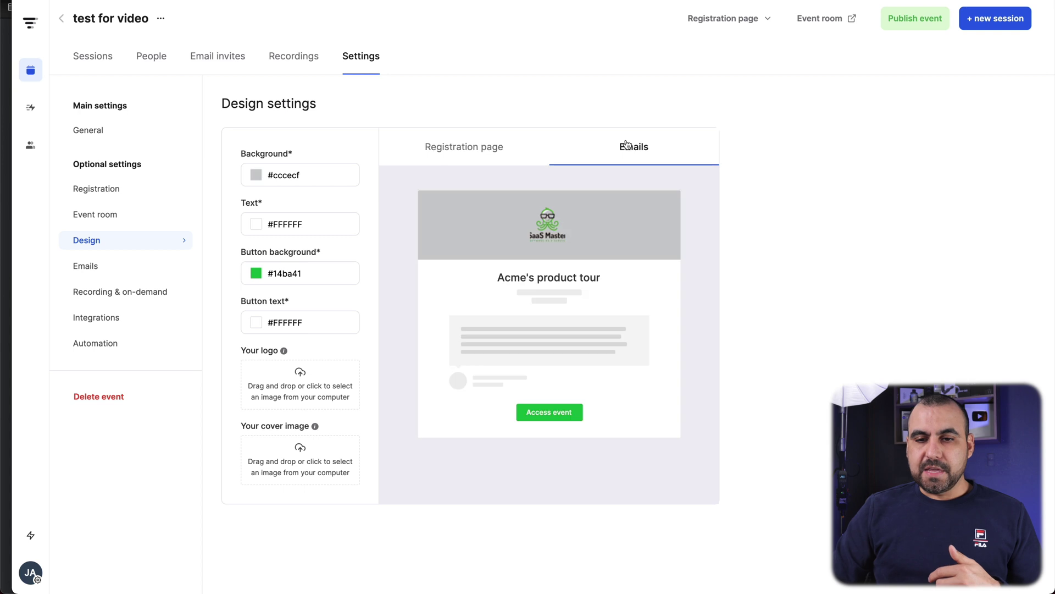
pyautogui.click(503, 151)
pyautogui.click(574, 153)
pyautogui.click(577, 160)
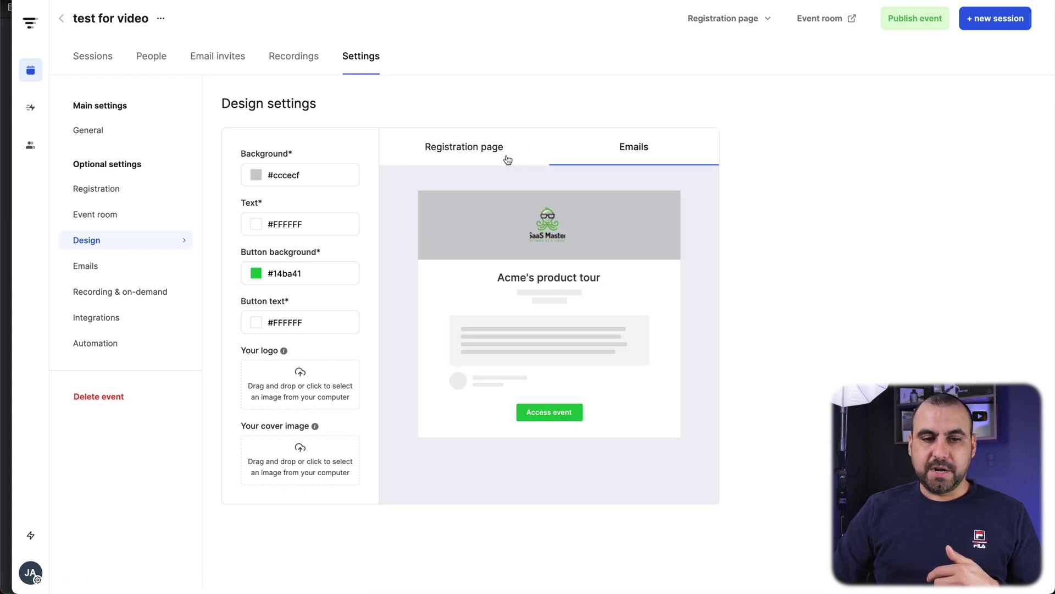
pyautogui.click(507, 160)
pyautogui.click(124, 266)
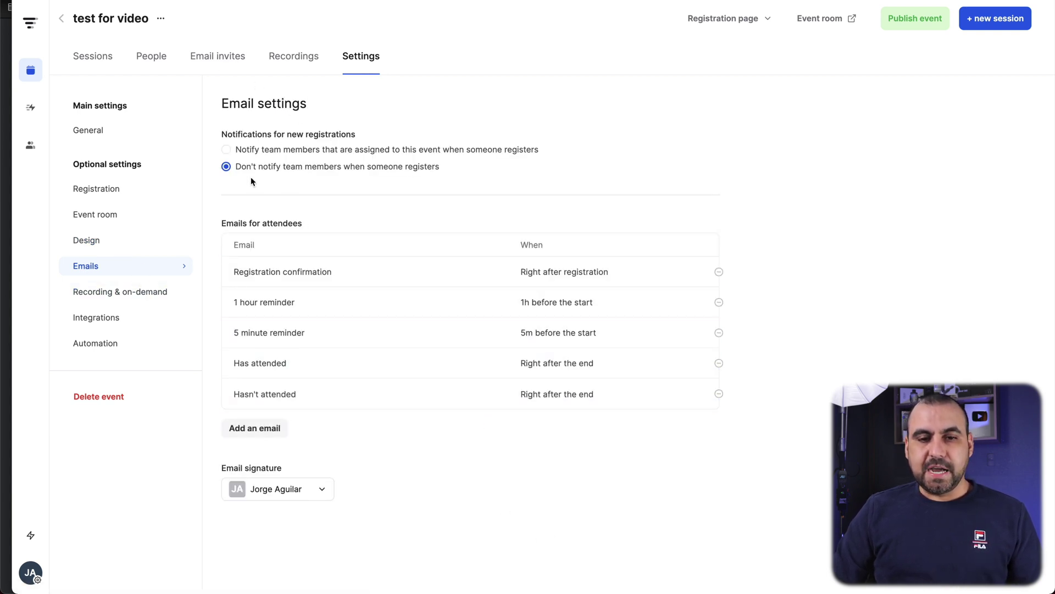
pyautogui.moveTo(222, 133); pyautogui.dragTo(368, 132)
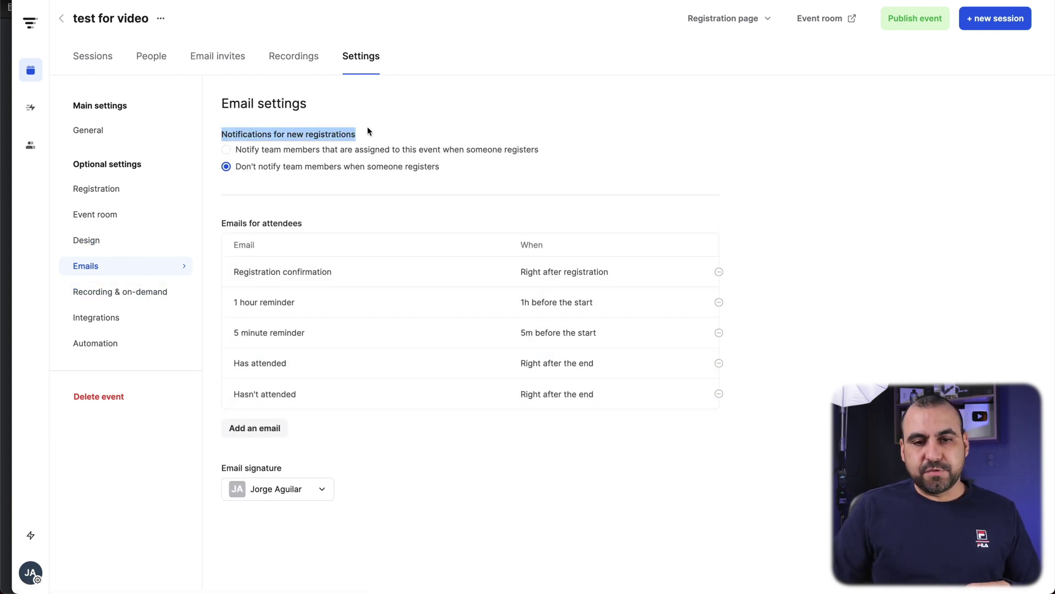
pyautogui.click(368, 132)
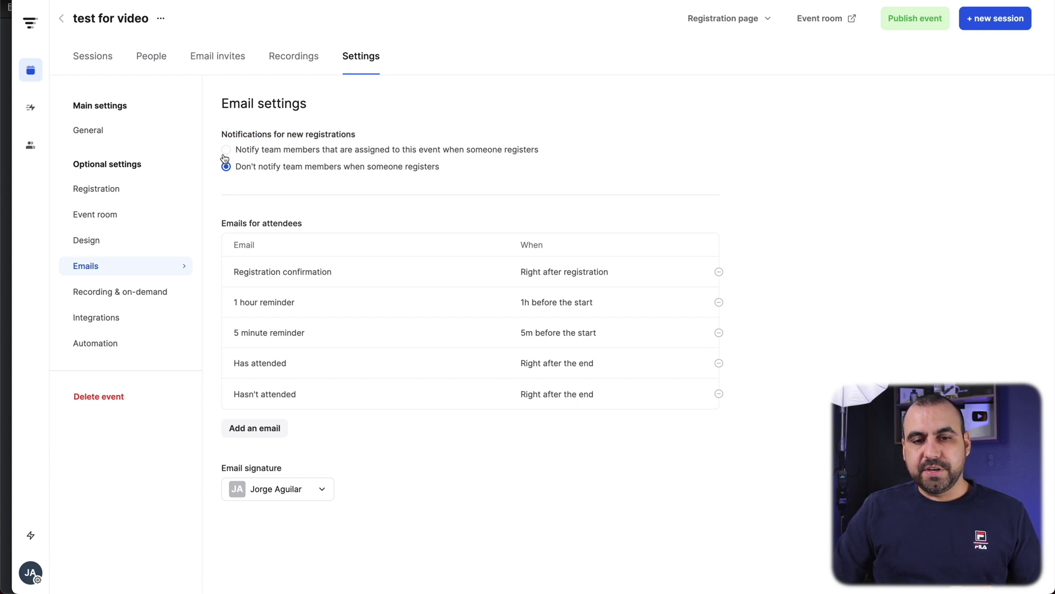
pyautogui.click(338, 151)
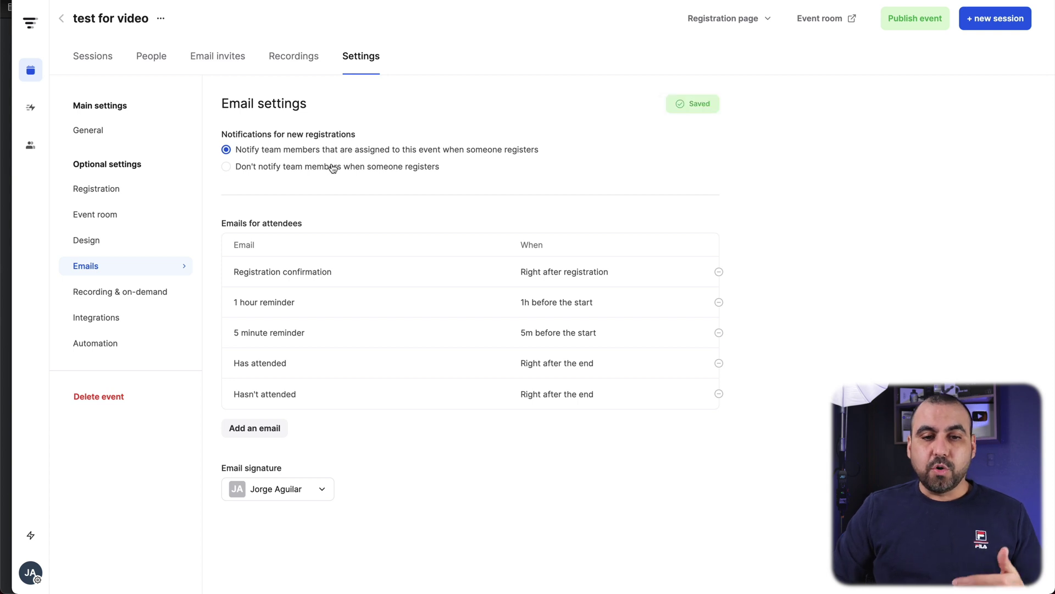
pyautogui.click(333, 167)
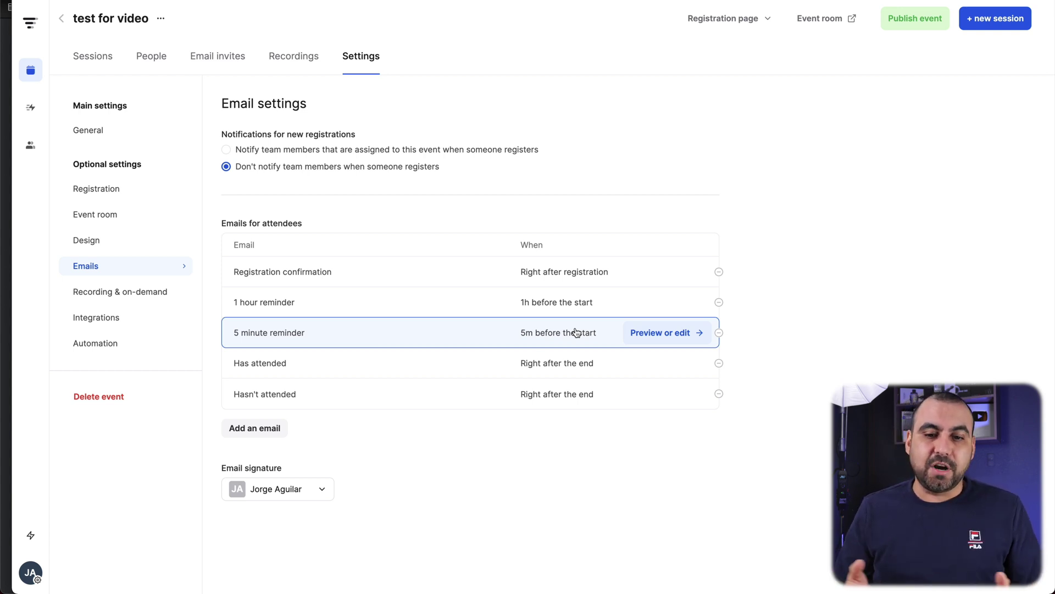
pyautogui.moveTo(470, 362)
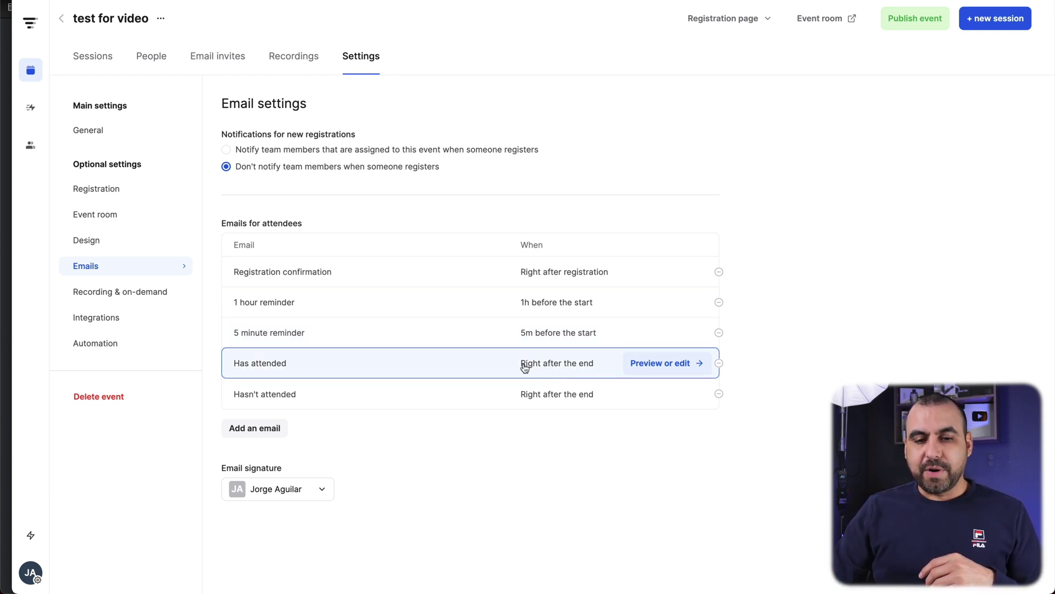
pyautogui.click(655, 363)
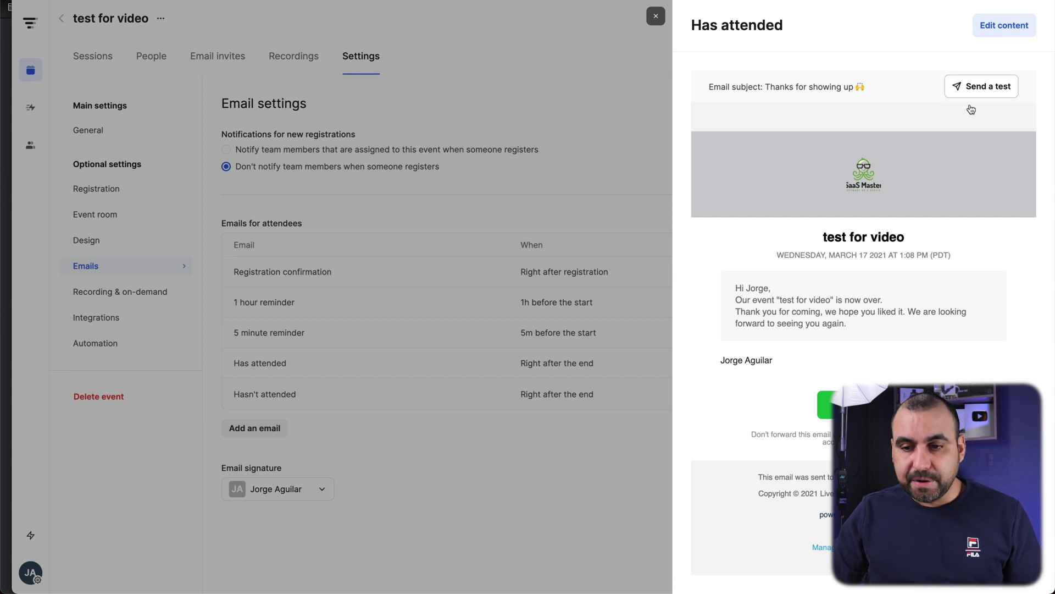
pyautogui.click(454, 206)
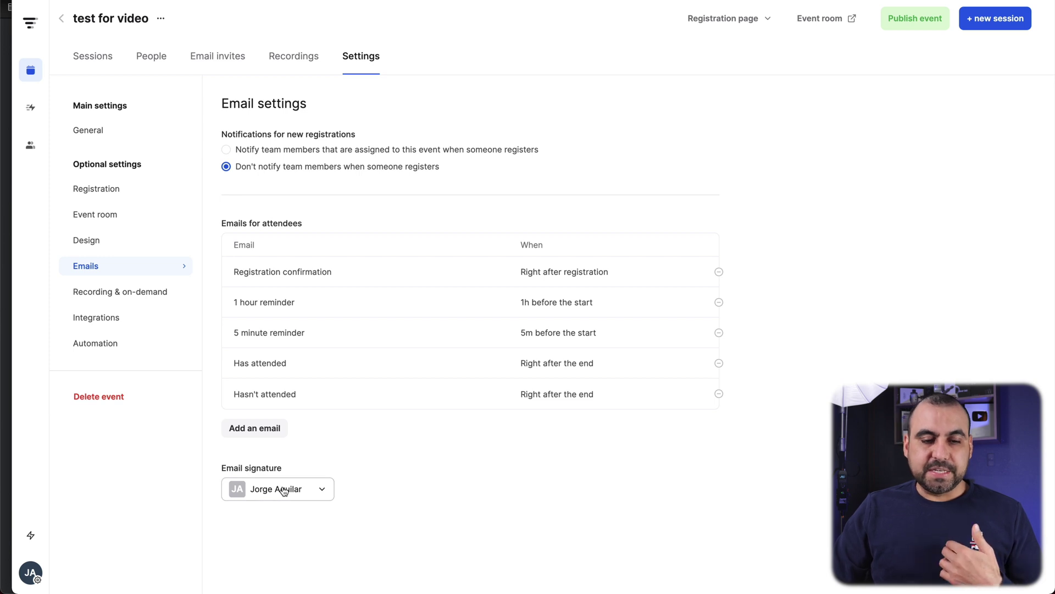
# Check Recording & on-demand, then try External source streaming and keep Classic
pyautogui.click(141, 297)
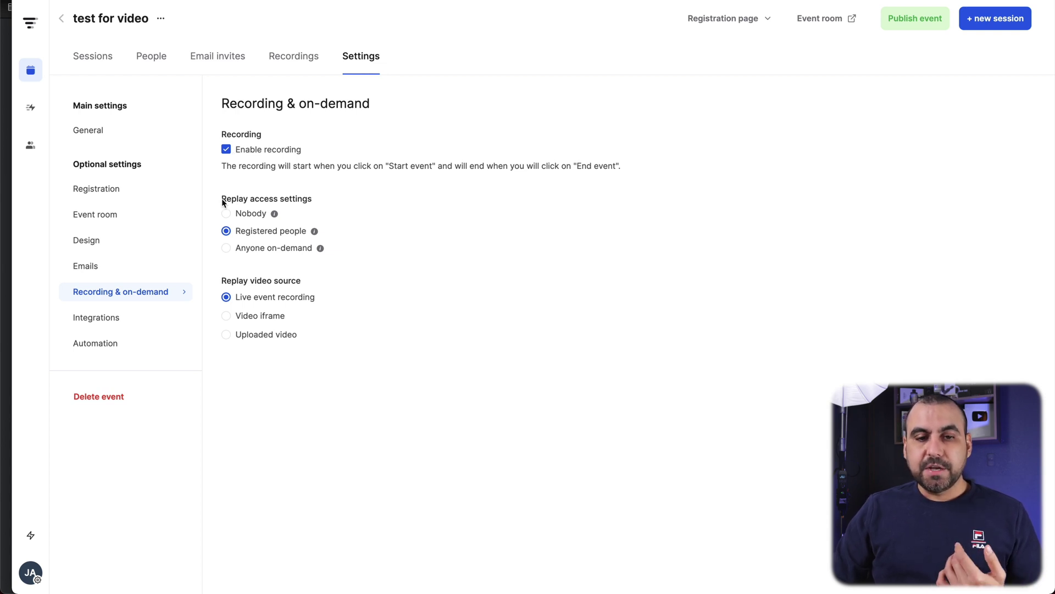
pyautogui.moveTo(236, 200); pyautogui.dragTo(309, 201)
pyautogui.click(310, 200)
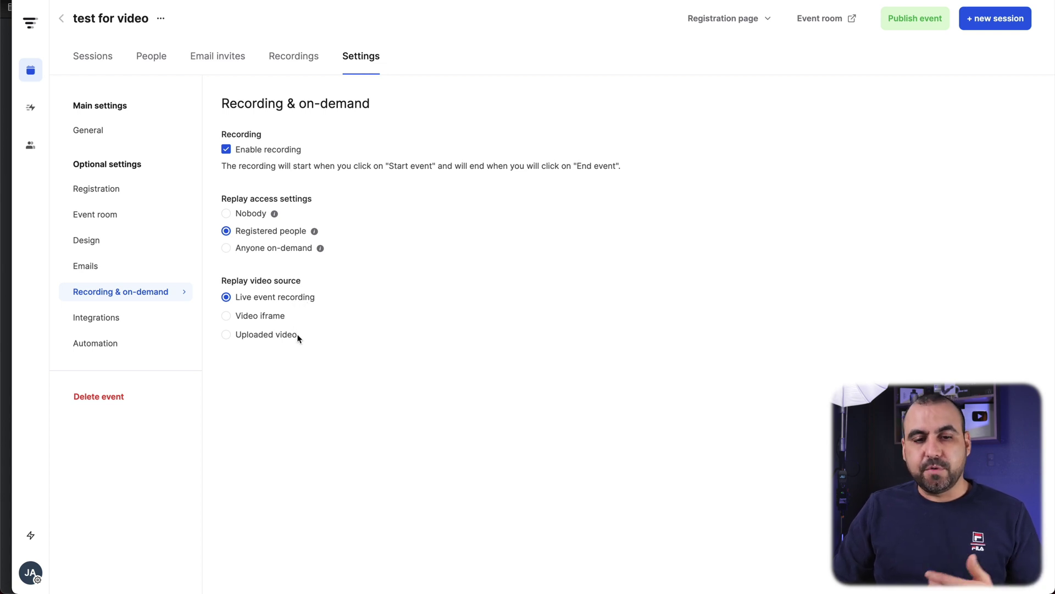
pyautogui.click(134, 322)
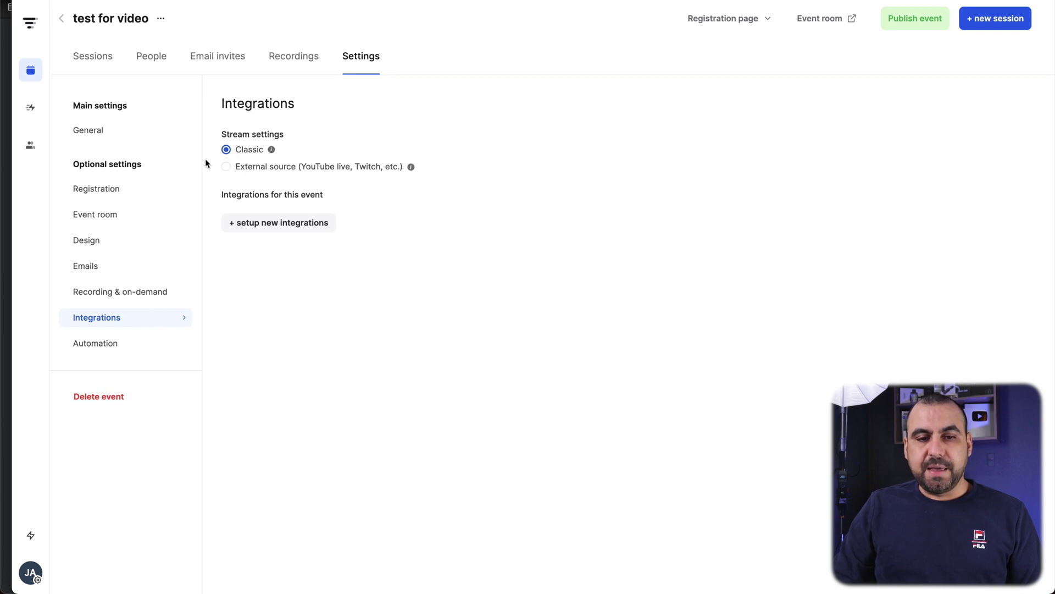
pyautogui.click(226, 167)
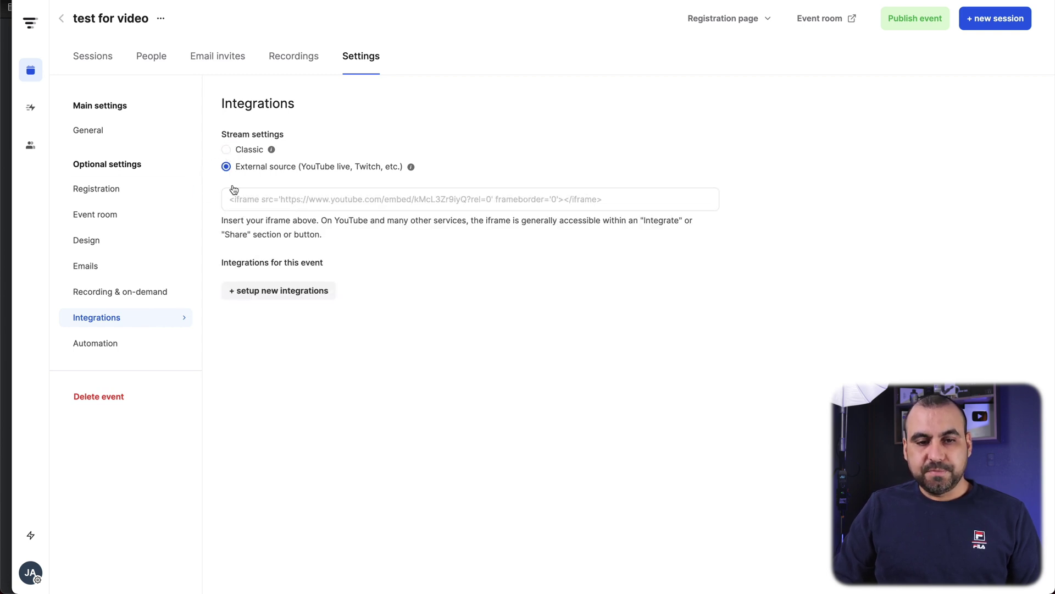
pyautogui.click(226, 150)
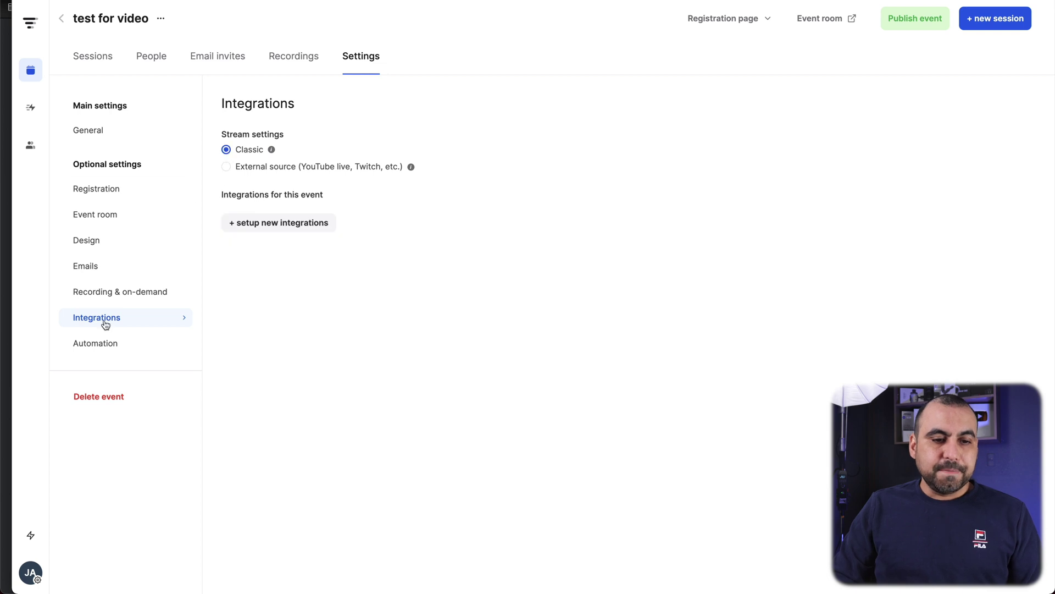
pyautogui.click(116, 343)
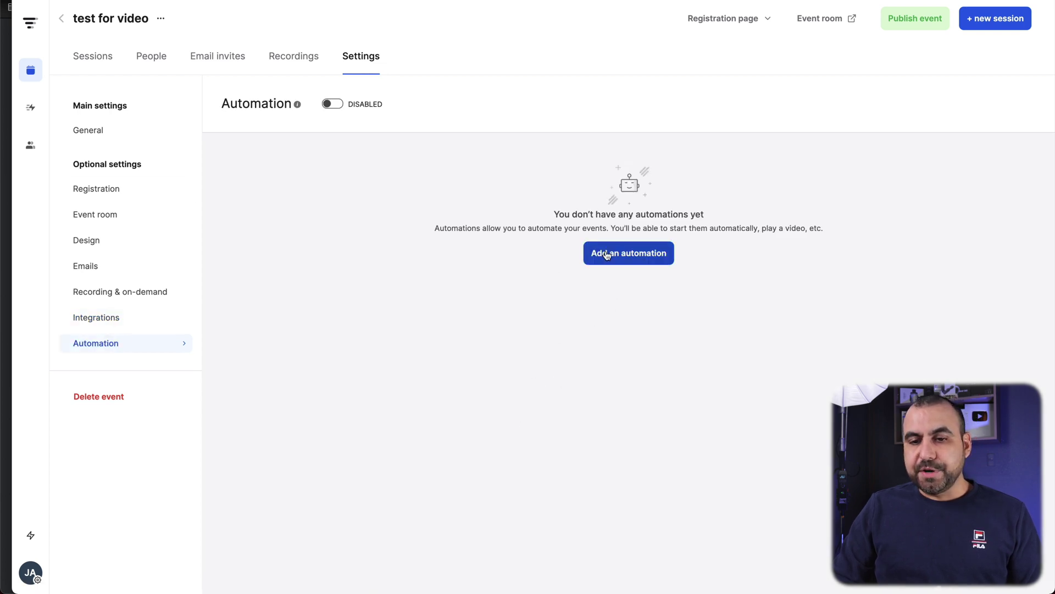
# Add an End event automation set to 1 hour after the start
pyautogui.click(607, 254)
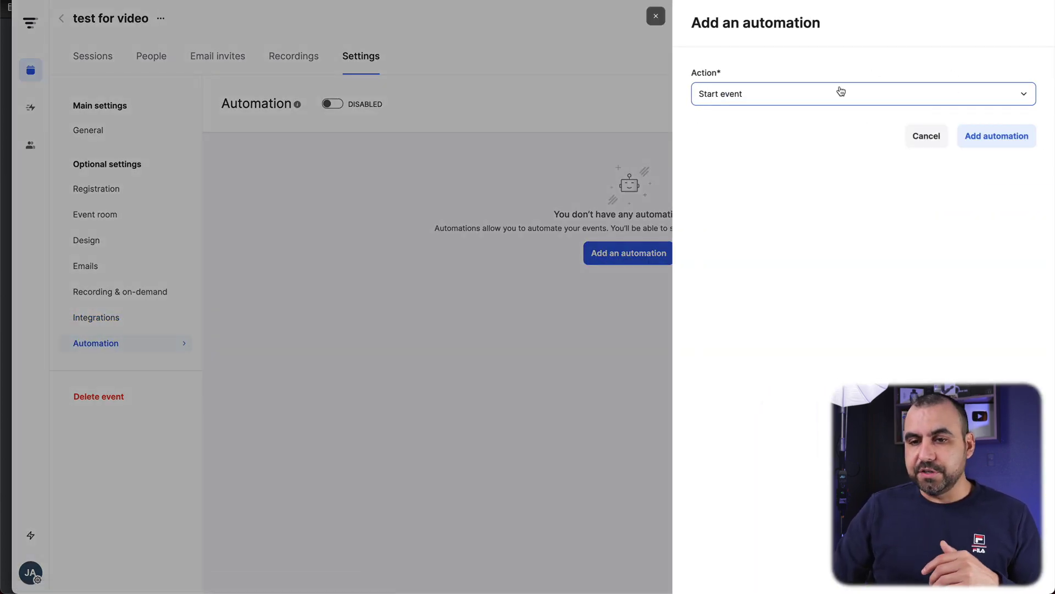
pyautogui.click(836, 93)
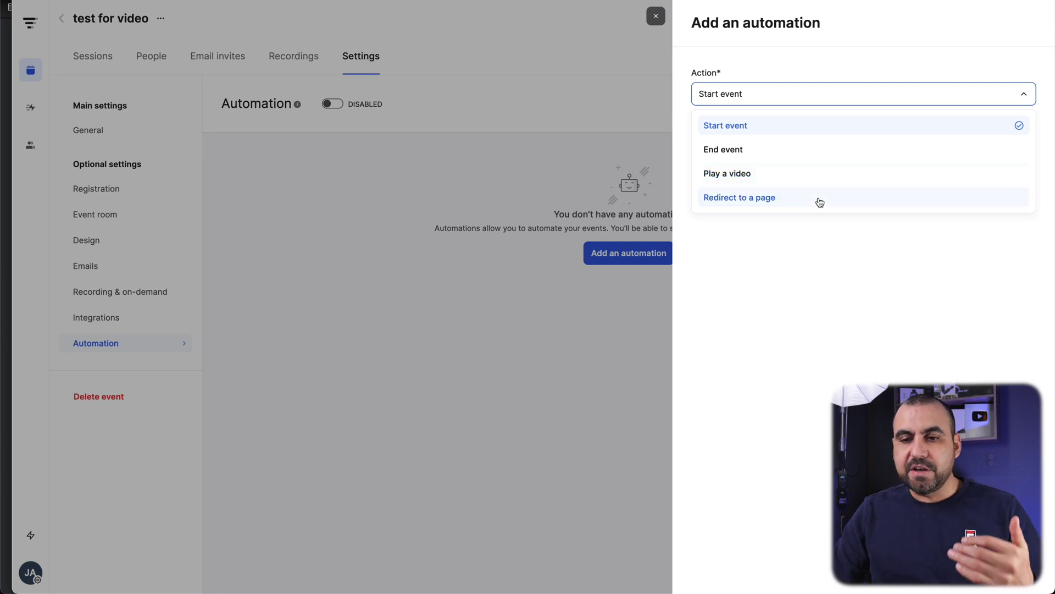
pyautogui.click(817, 175)
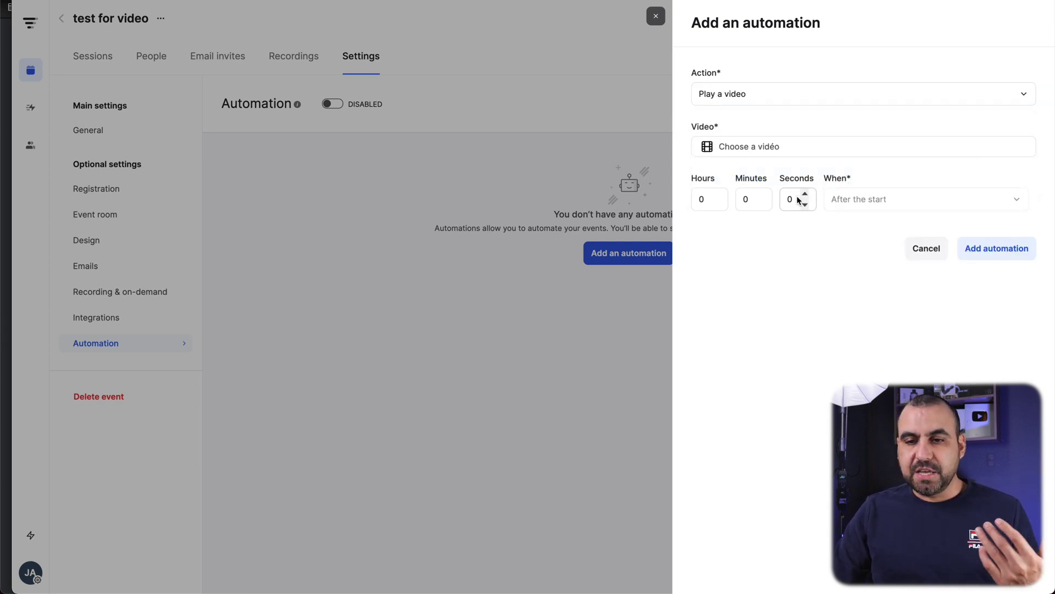
pyautogui.click(999, 254)
pyautogui.moveTo(863, 146)
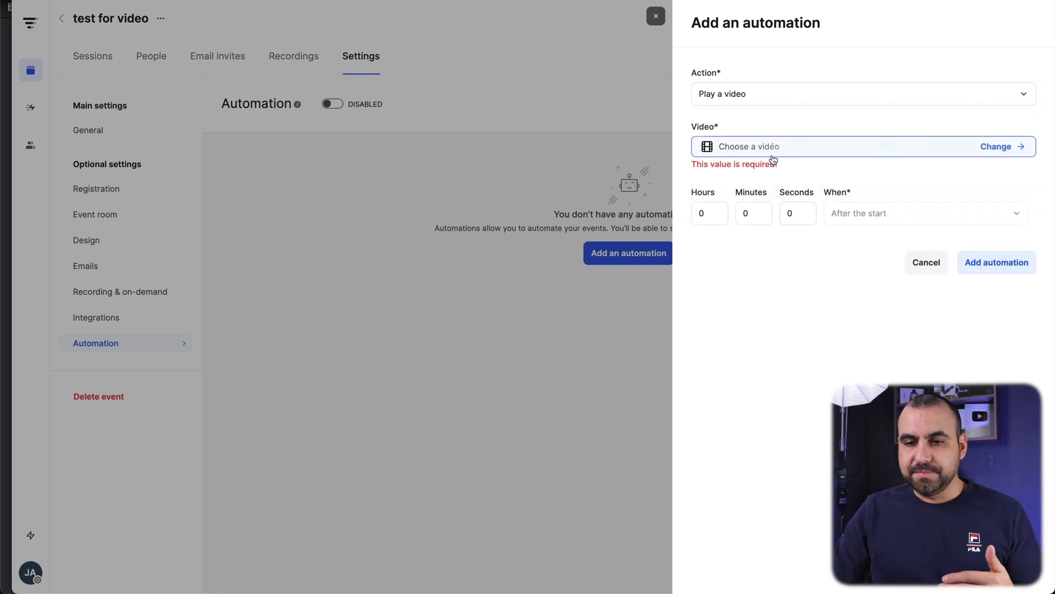
pyautogui.click(784, 148)
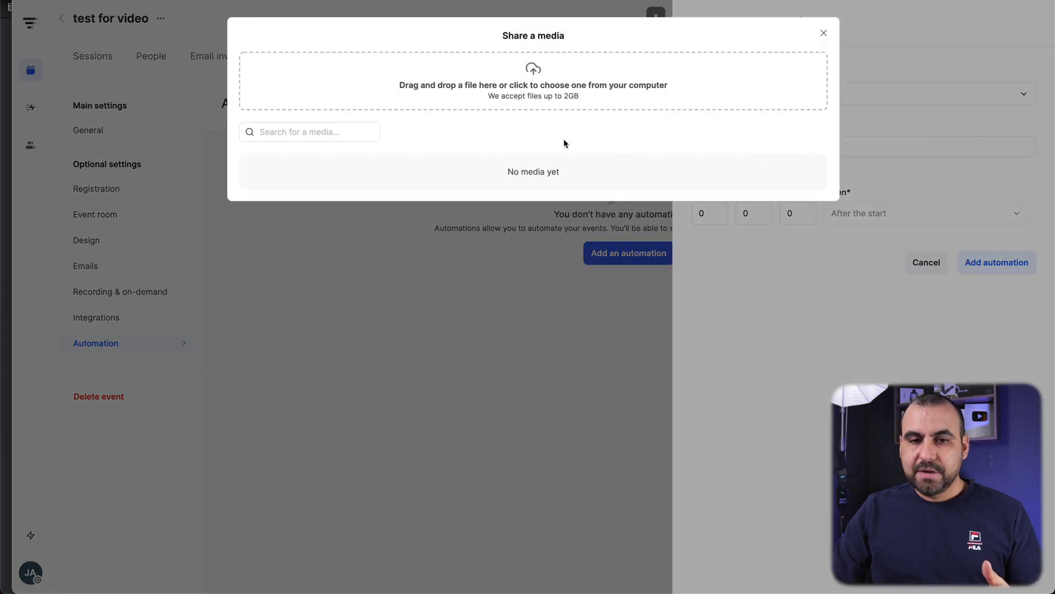
pyautogui.click(822, 34)
pyautogui.click(796, 95)
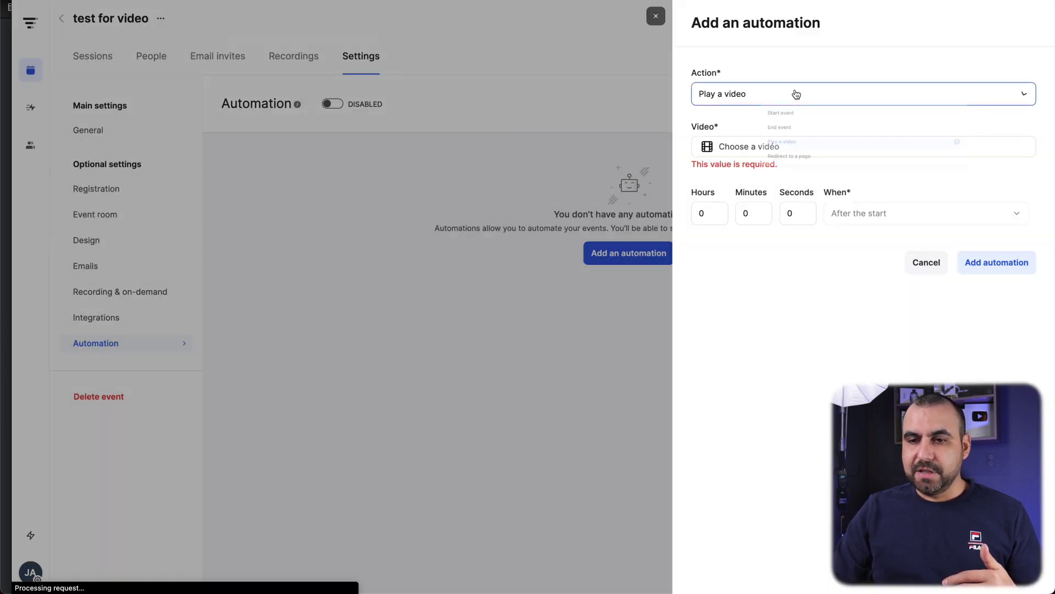
pyautogui.click(783, 149)
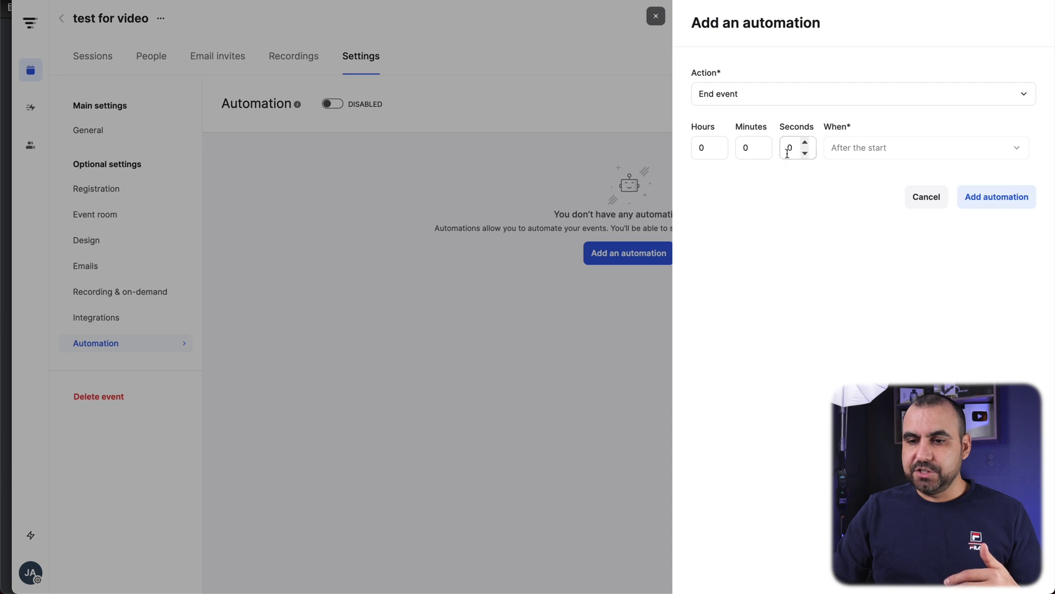
pyautogui.click(708, 153)
pyautogui.click(1004, 197)
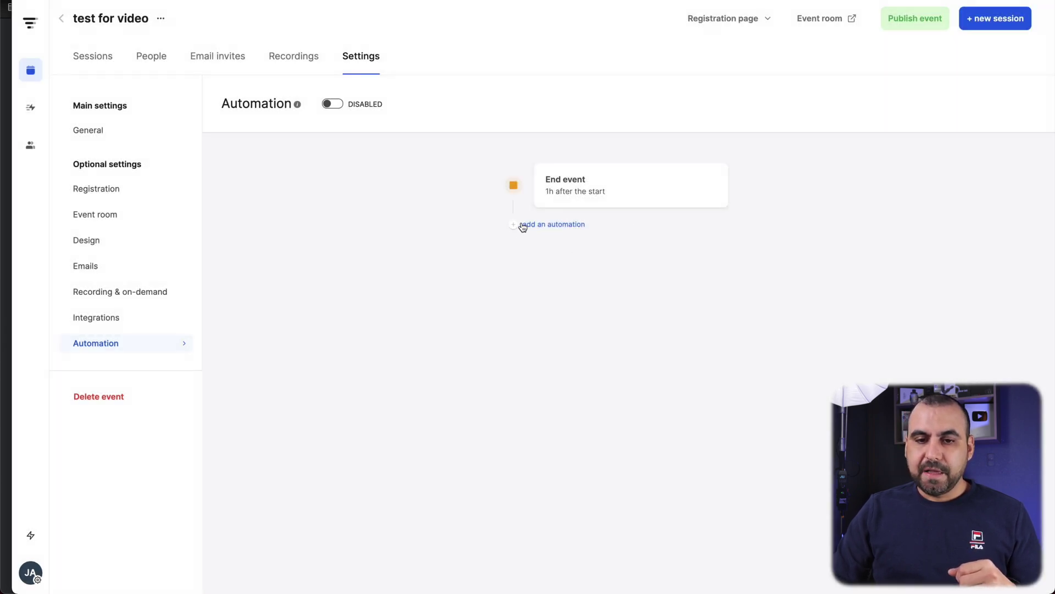
# Add a Start event automation at the expected start time
pyautogui.click(523, 227)
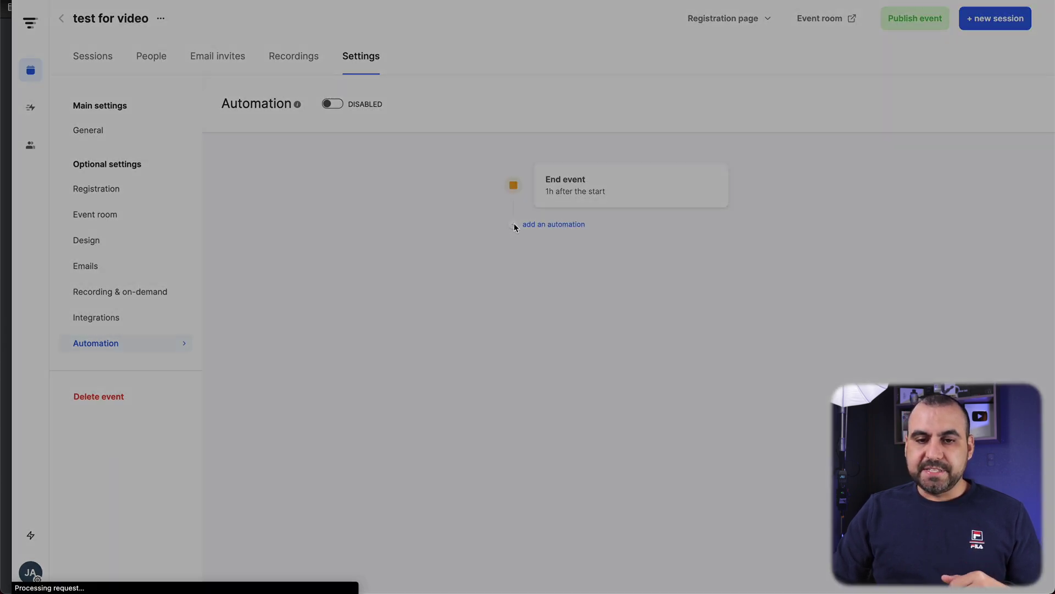
pyautogui.click(884, 100)
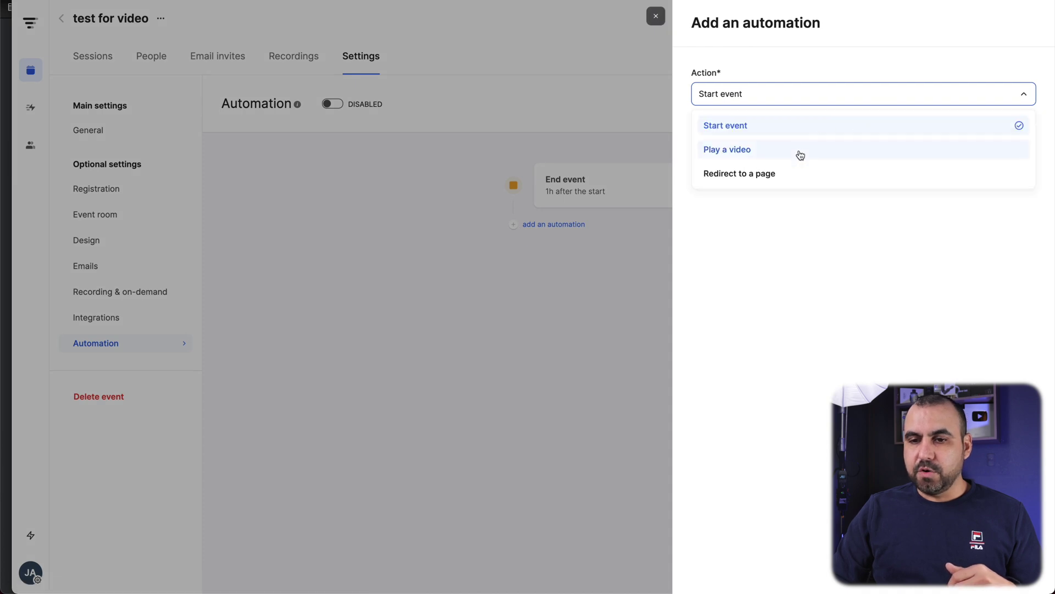
pyautogui.click(799, 151)
pyautogui.click(777, 99)
pyautogui.click(782, 126)
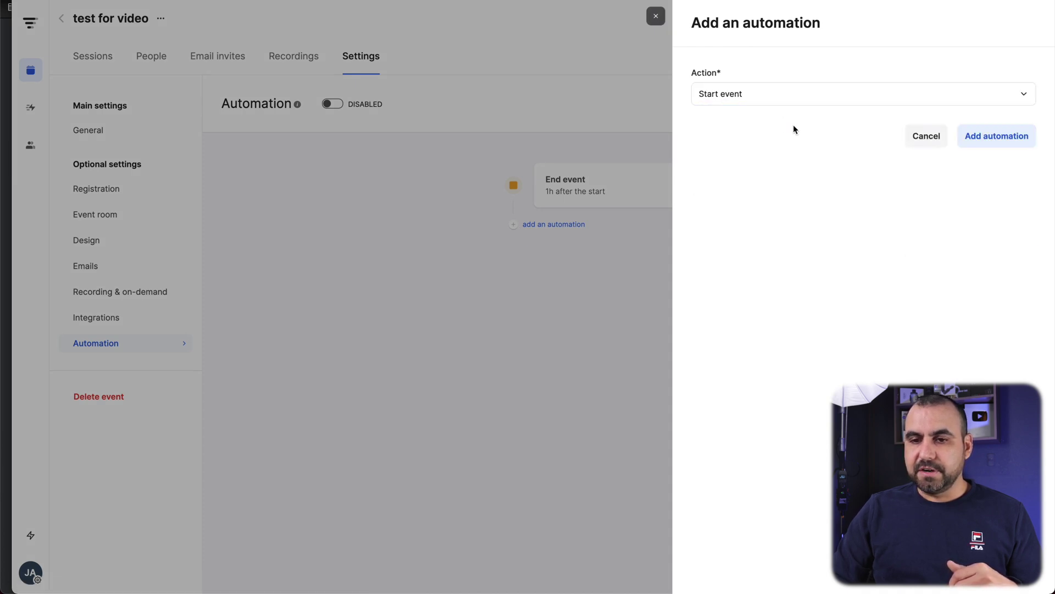
pyautogui.click(992, 135)
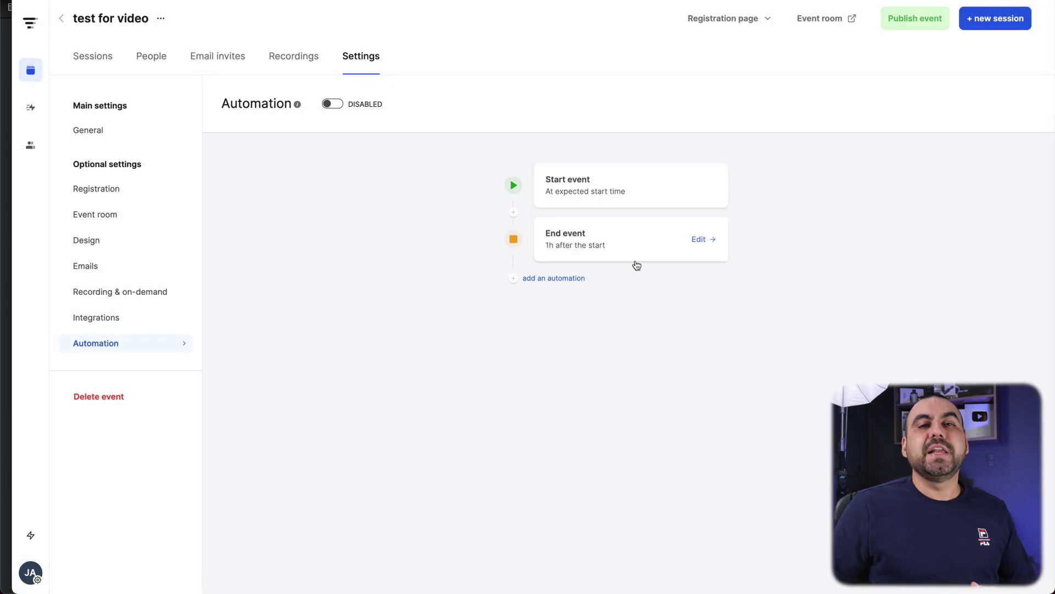
pyautogui.moveTo(631, 239)
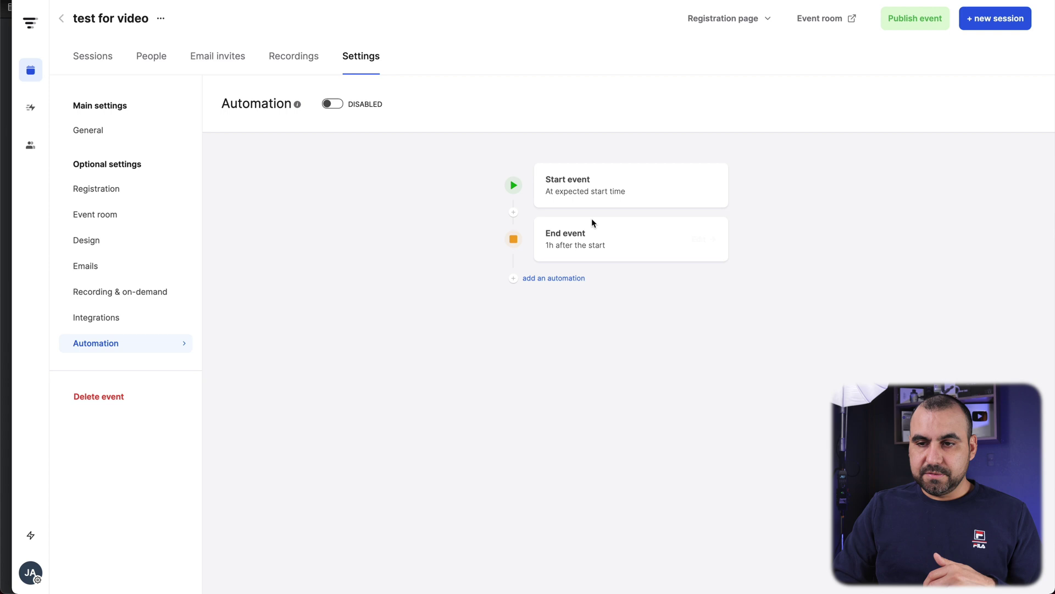
# Publish 'test for video' and copy its registration page link
pyautogui.click(916, 29)
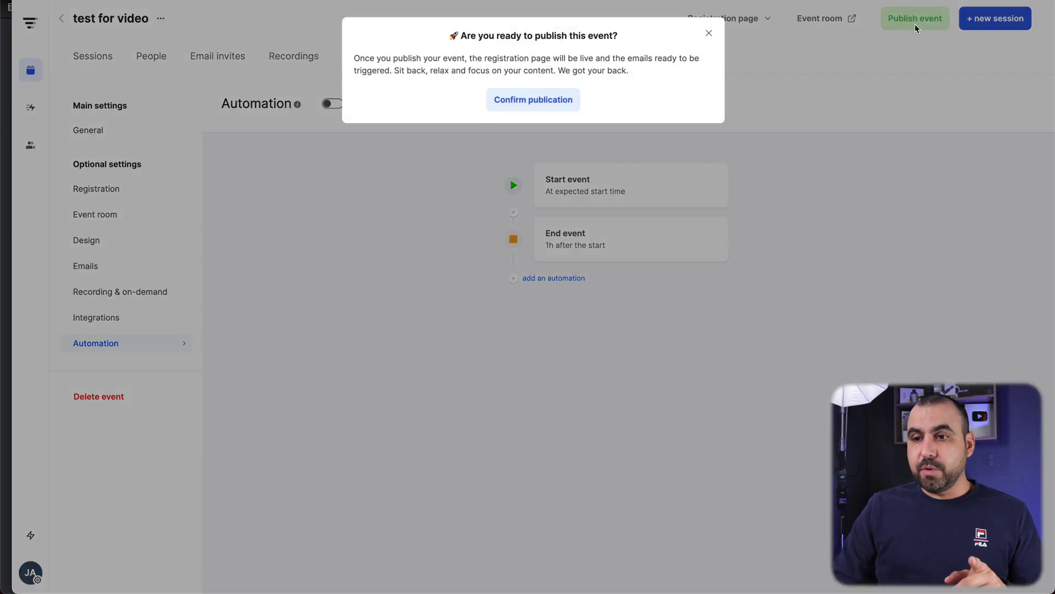
pyautogui.click(517, 101)
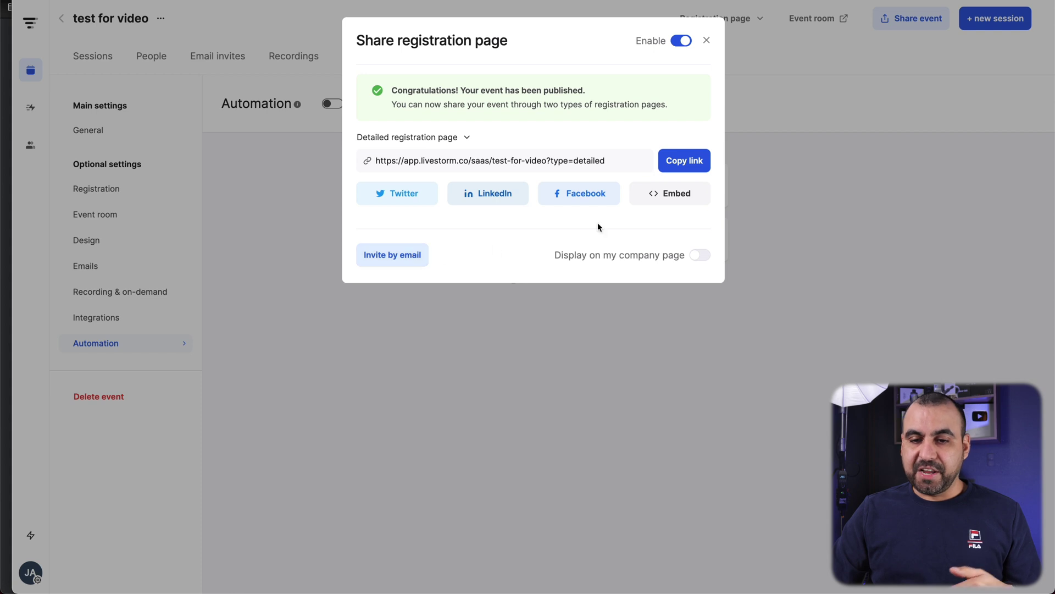
pyautogui.click(666, 163)
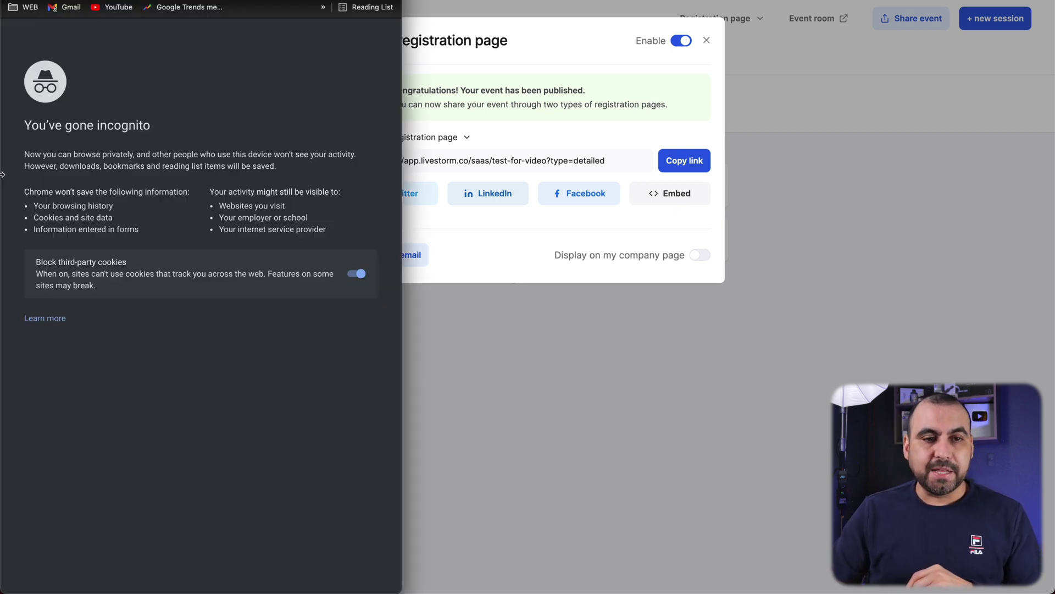
# Load the event's registration page, accept cookies, and enter an attendee email
pyautogui.press('Return')
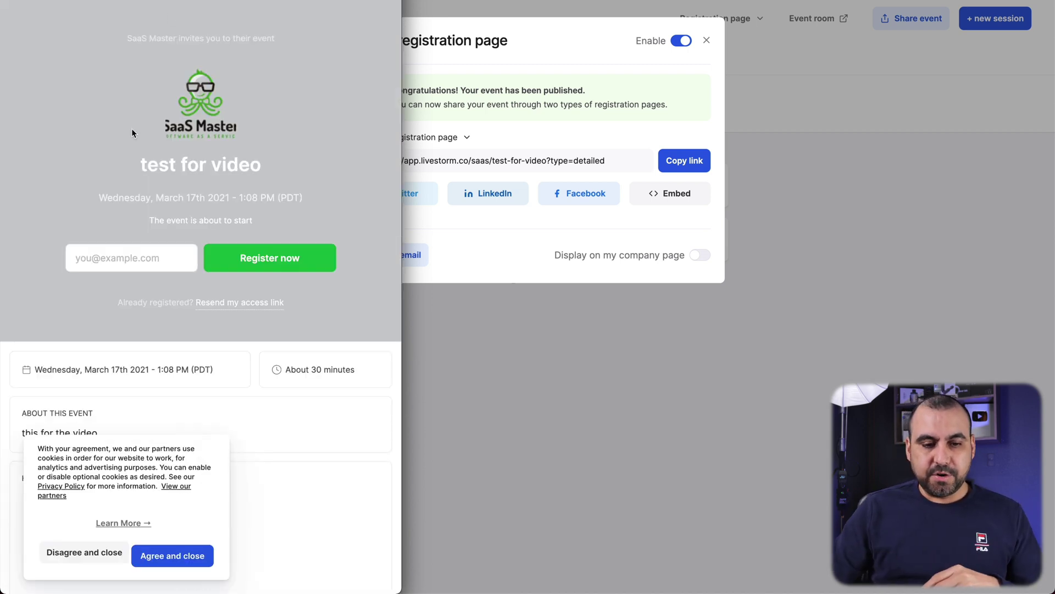
pyautogui.click(165, 559)
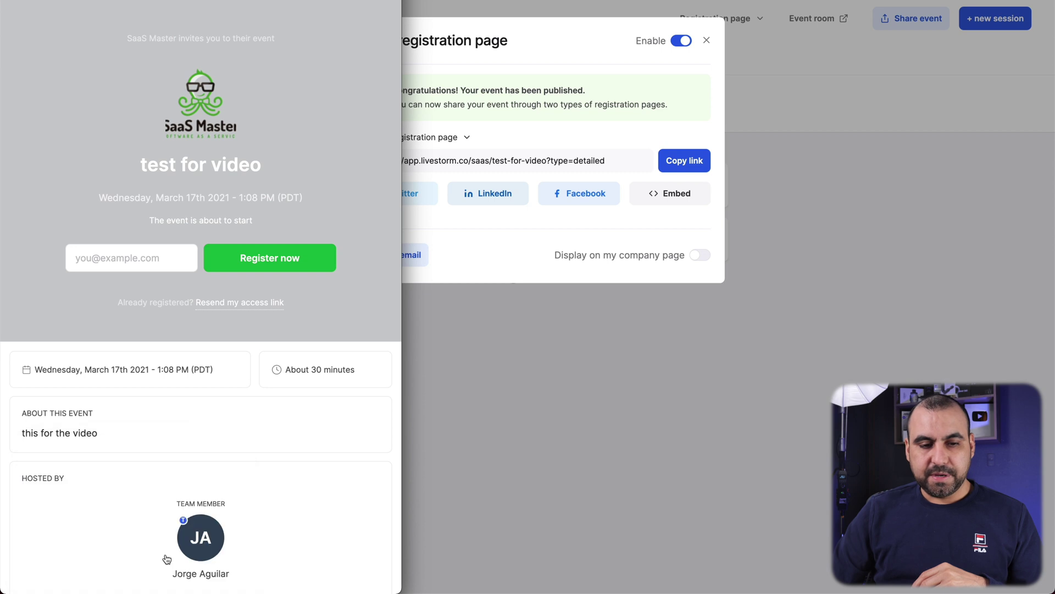
pyautogui.click(142, 259)
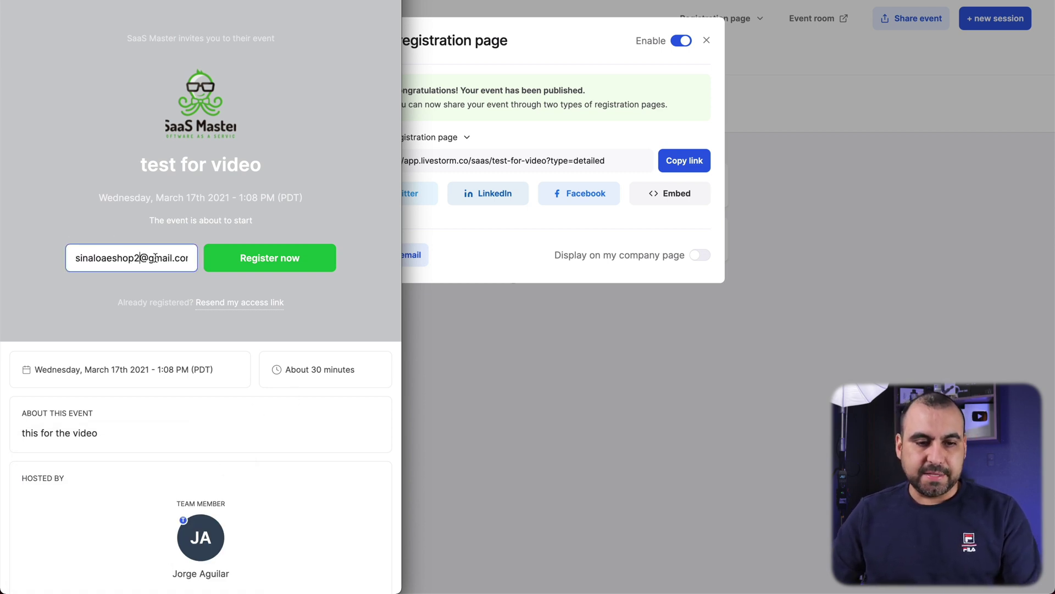
pyautogui.scroll(-2, 196, 347)
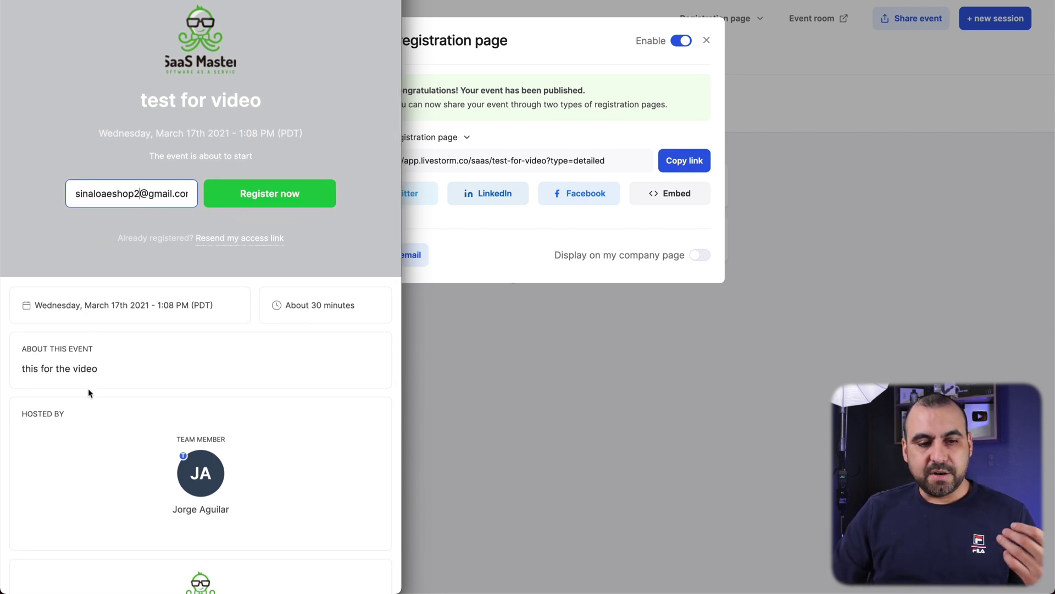
pyautogui.scroll(-3, 204, 490)
pyautogui.scroll(-4, 206, 490)
pyautogui.scroll(-1, 210, 491)
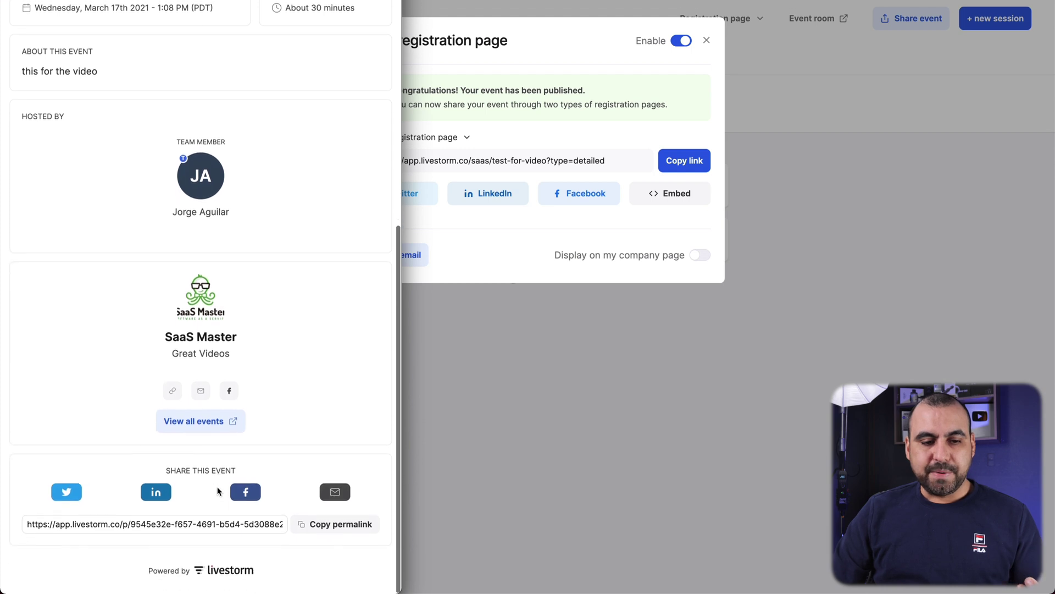
pyautogui.scroll(3, 218, 491)
pyautogui.scroll(5, 218, 491)
pyautogui.click(299, 255)
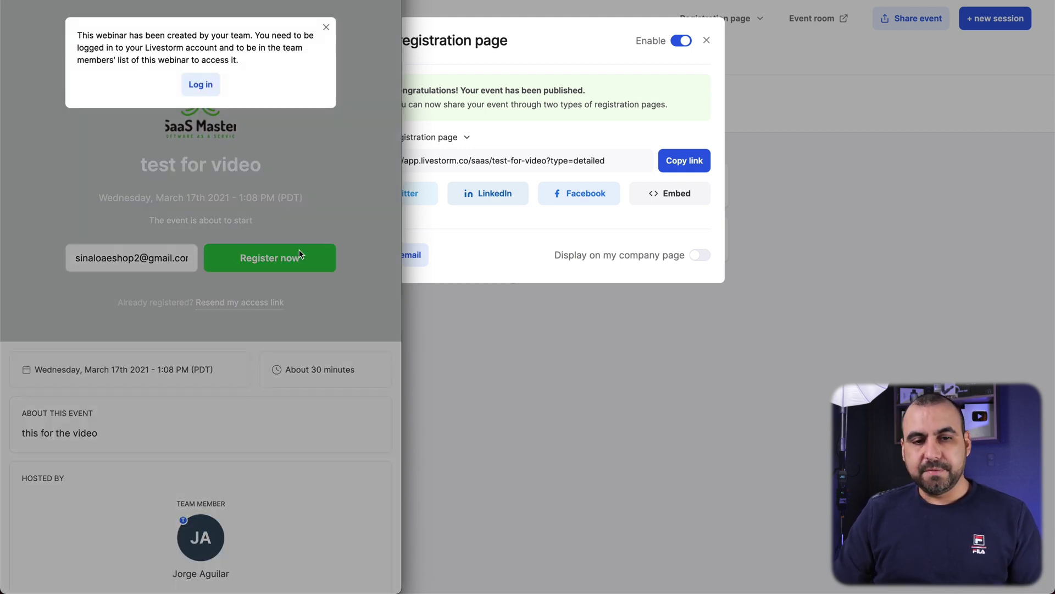
pyautogui.click(209, 83)
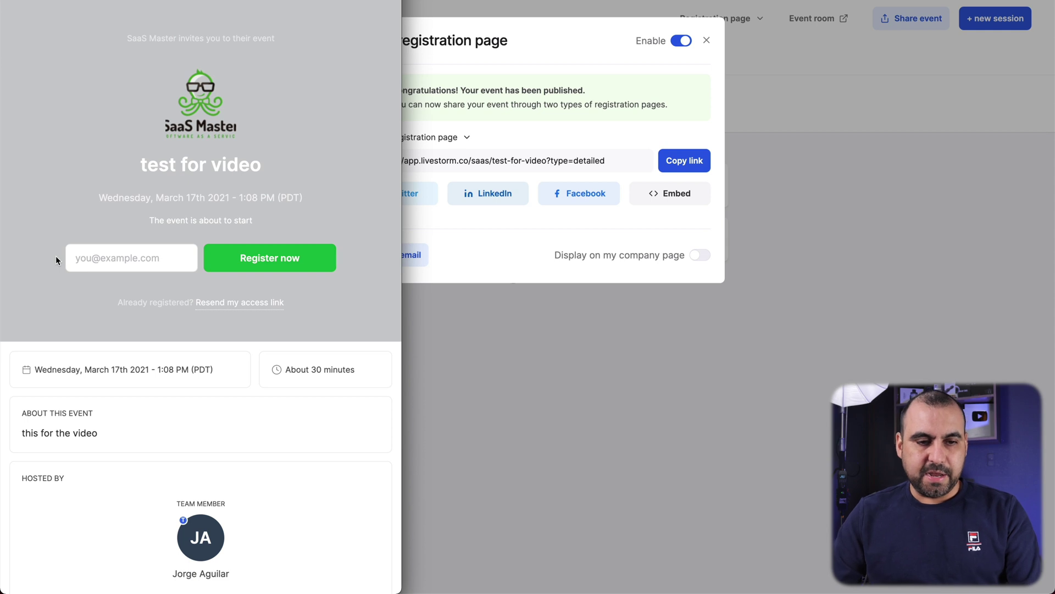
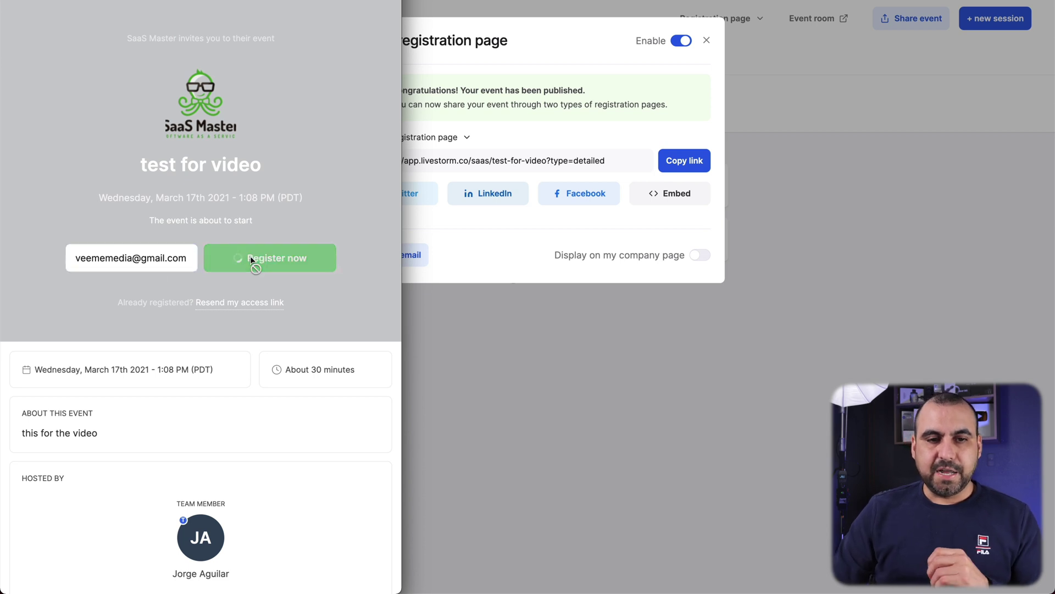
# Register the attendee with names and accepted terms, then dismiss the success message
pyautogui.click(252, 259)
pyautogui.write('George')
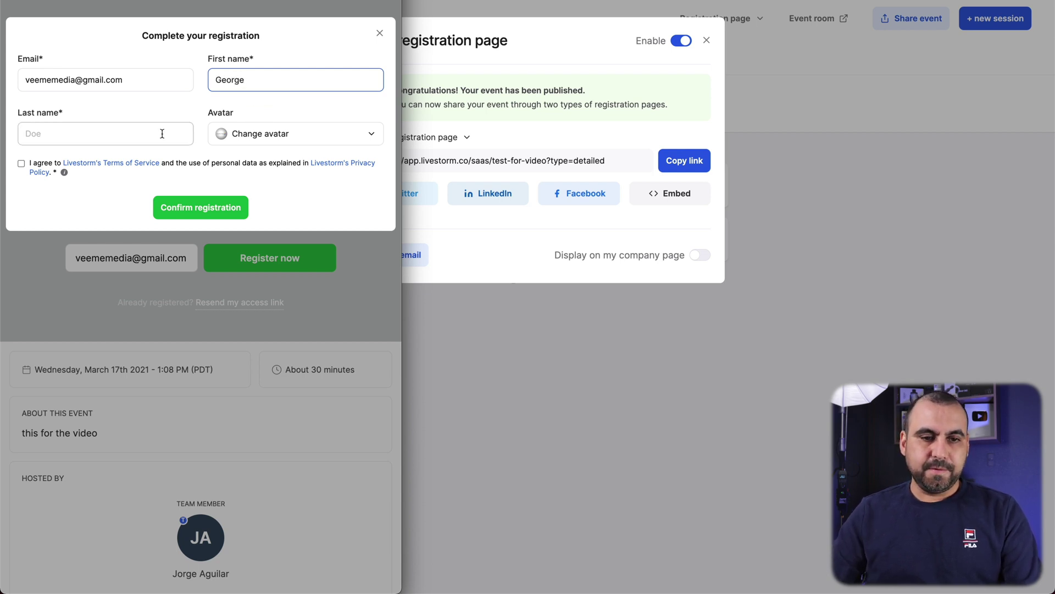
pyautogui.click(162, 134)
pyautogui.write('A')
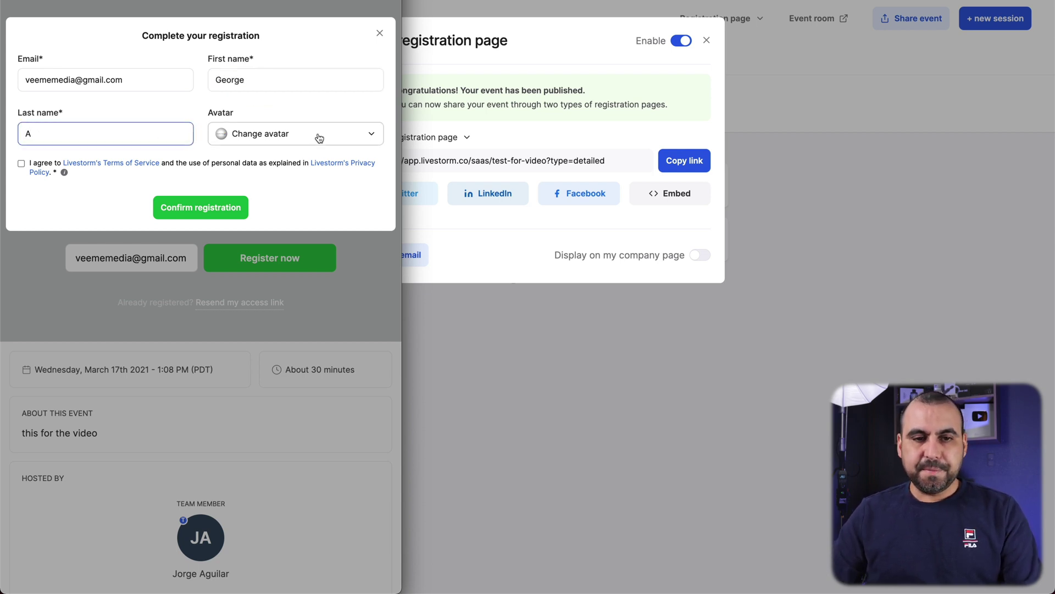
pyautogui.click(20, 164)
pyautogui.click(231, 214)
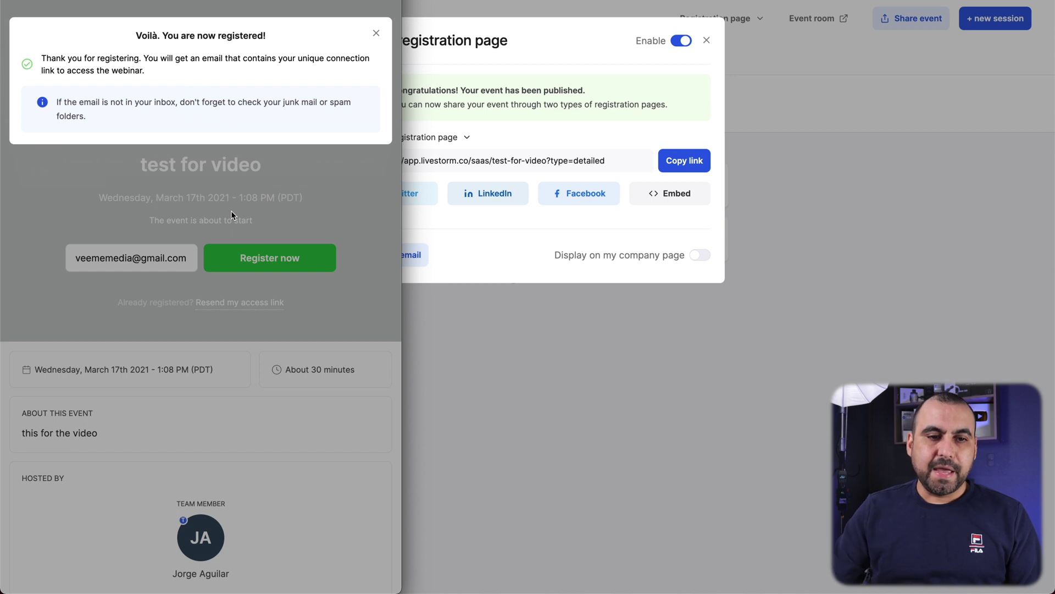
pyautogui.moveTo(42, 59); pyautogui.dragTo(219, 74)
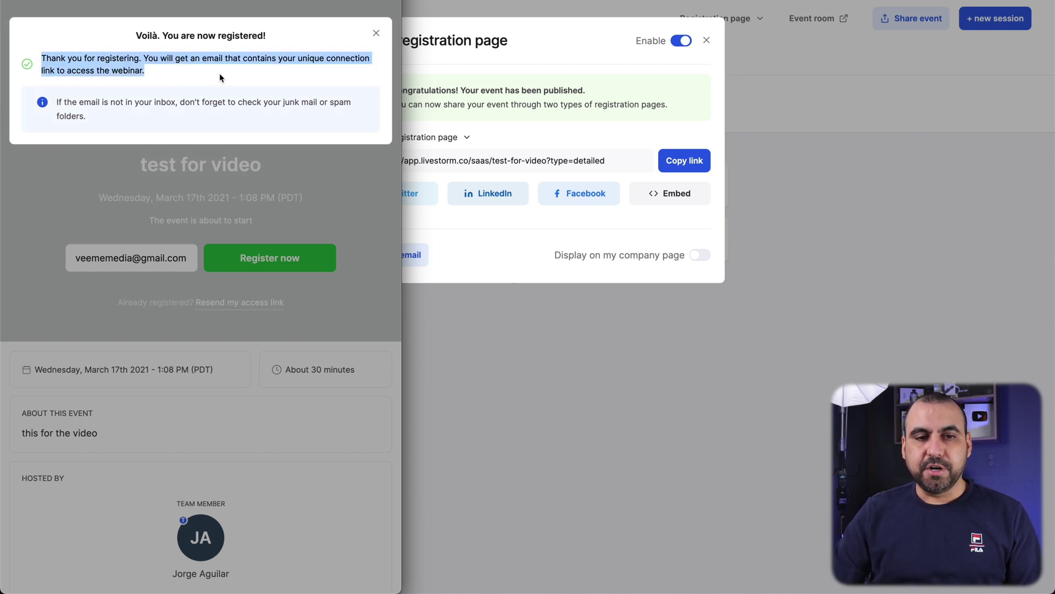
pyautogui.click(196, 74)
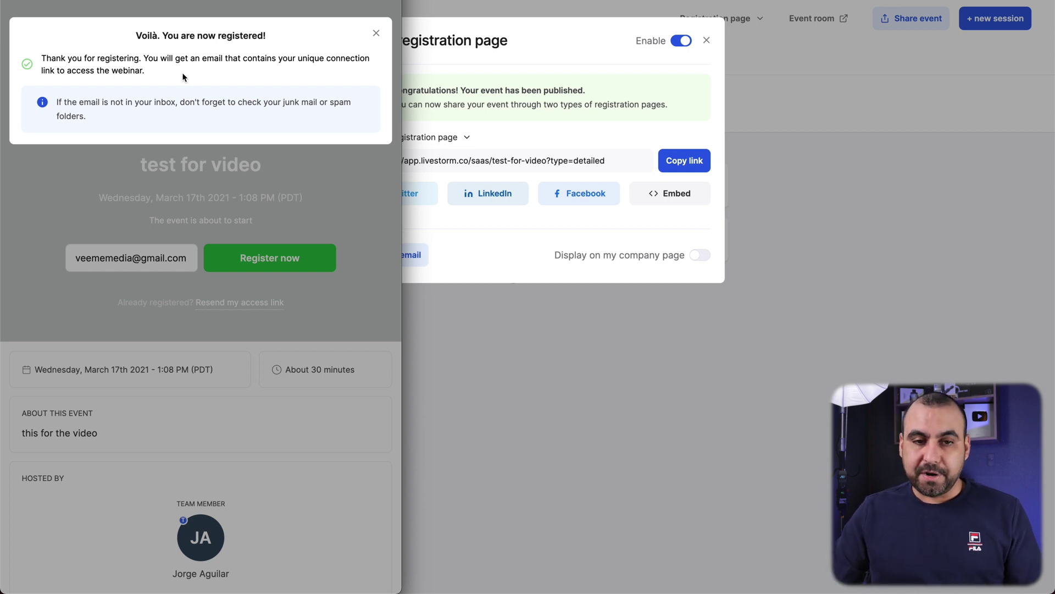
pyautogui.click(375, 33)
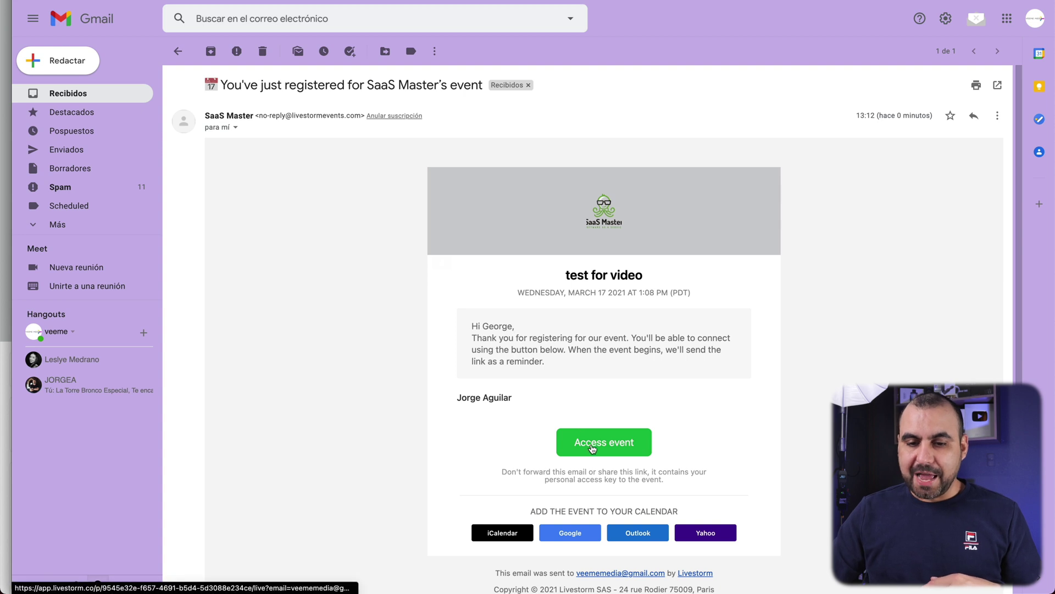
# Open the email's Access event link in an incognito window to reach the waiting page
pyautogui.rightClick(591, 447)
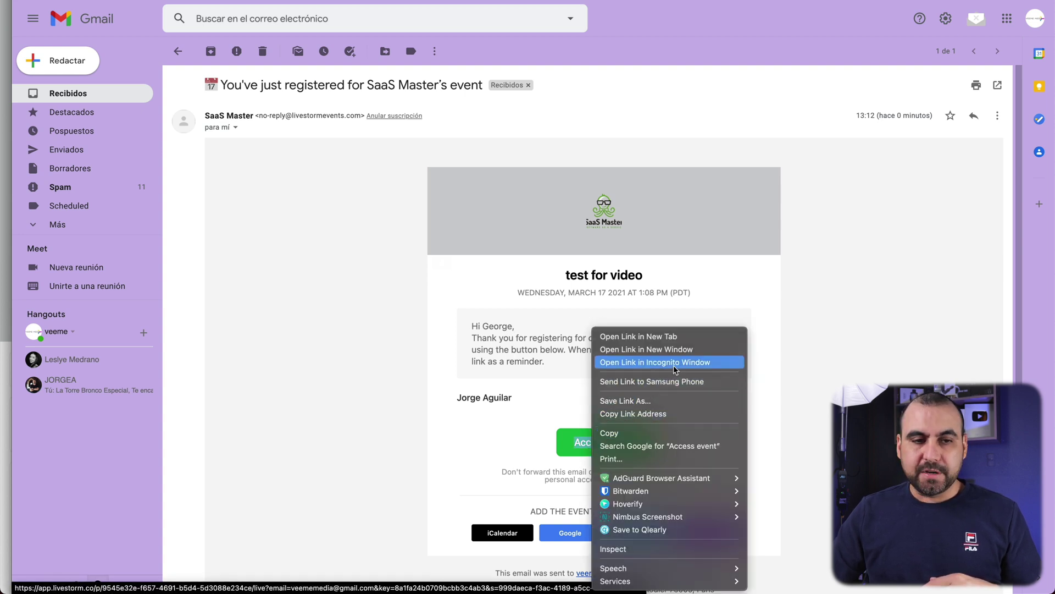
pyautogui.click(655, 362)
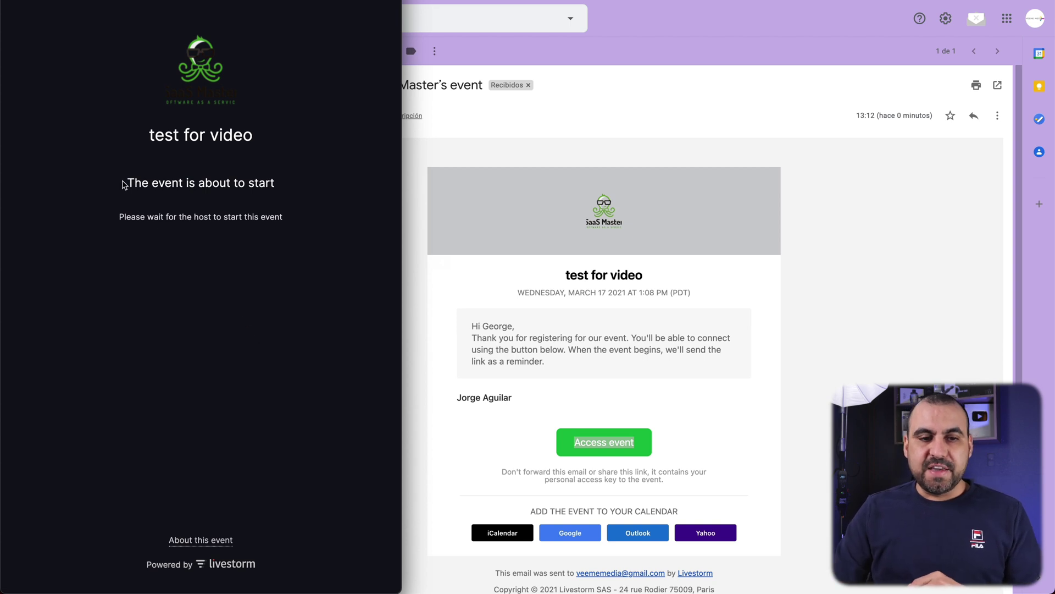
pyautogui.moveTo(123, 185); pyautogui.dragTo(245, 184)
# Enter the upcoming test for video session's event room as host
pyautogui.click(248, 184)
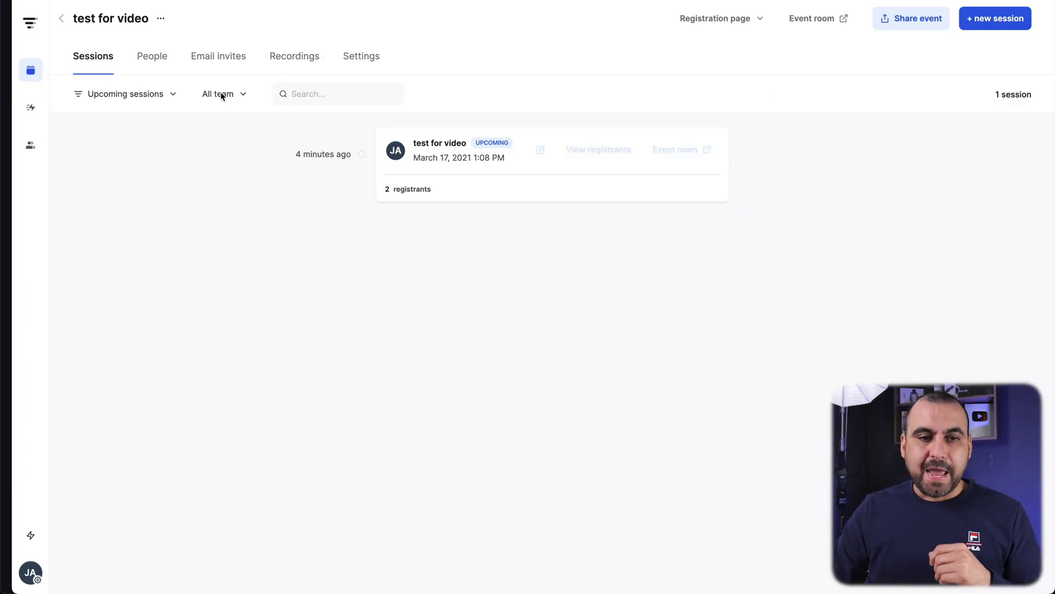
pyautogui.moveTo(551, 164)
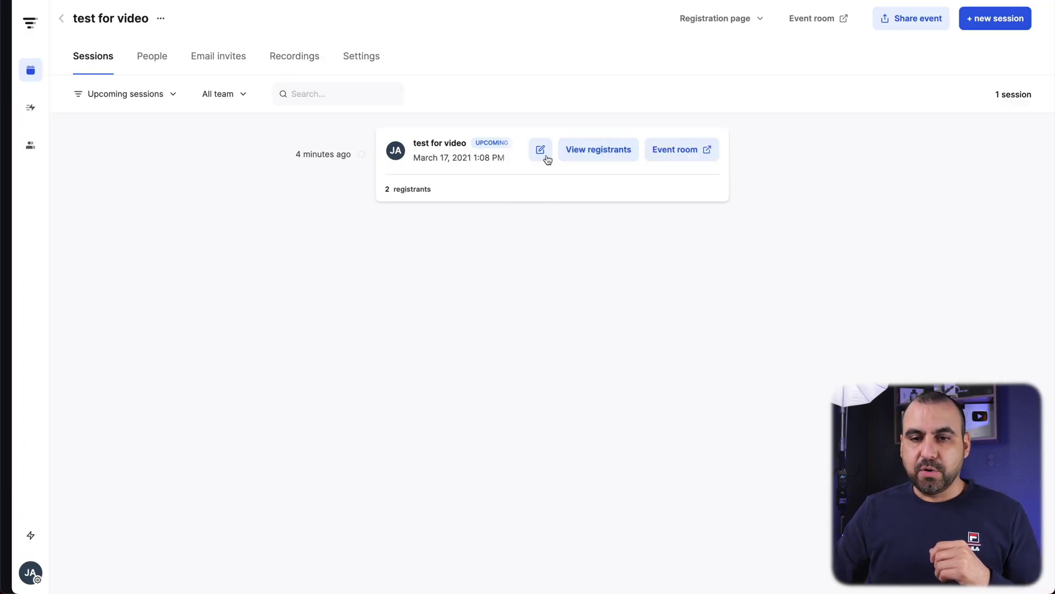
pyautogui.click(673, 152)
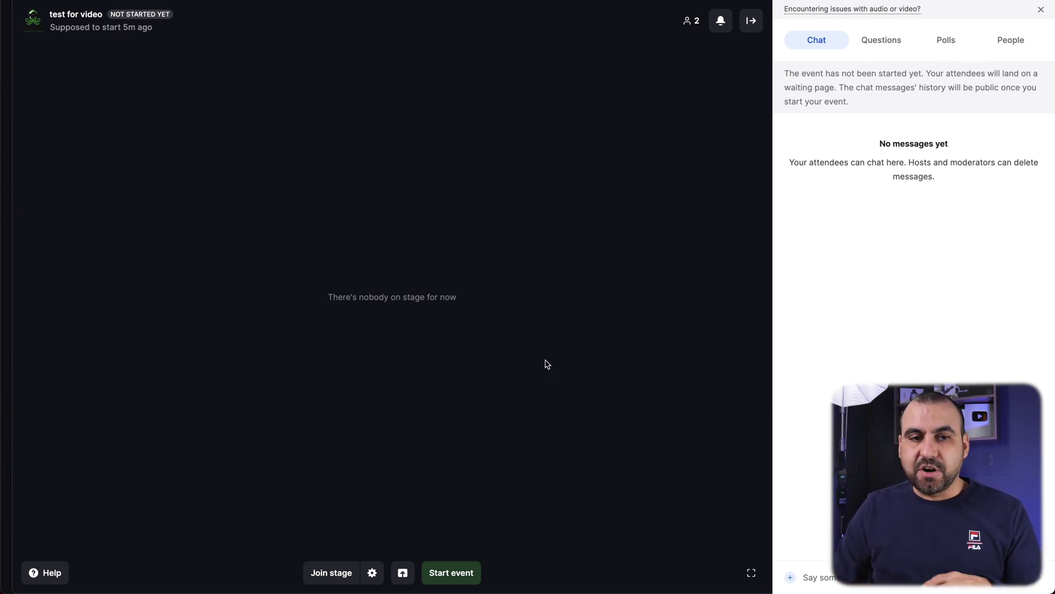
# Turn on the host camera in settings, save, and request to start the event
pyautogui.click(2, 154)
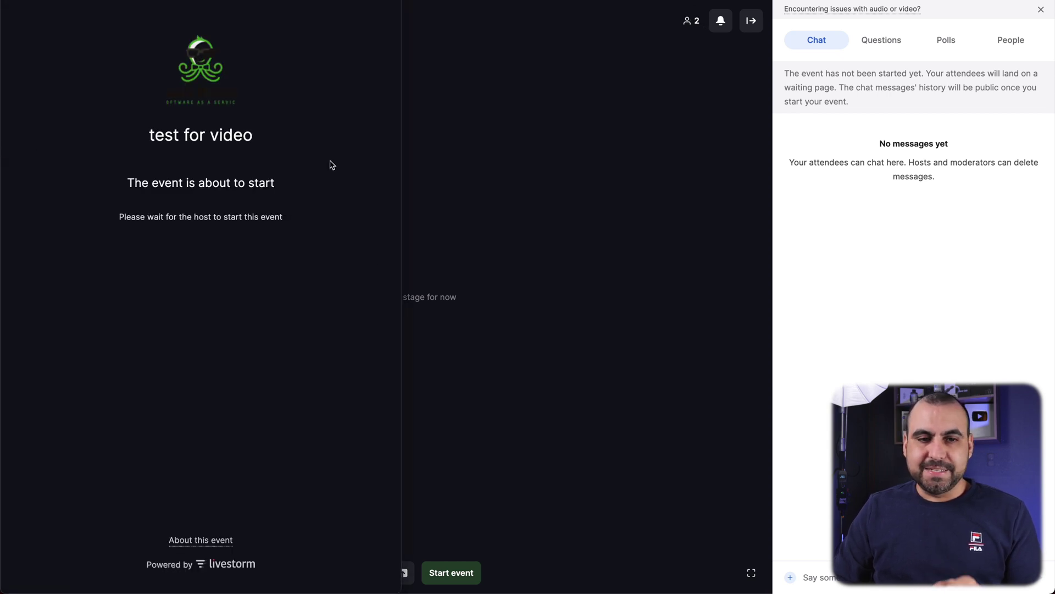
pyautogui.click(556, 278)
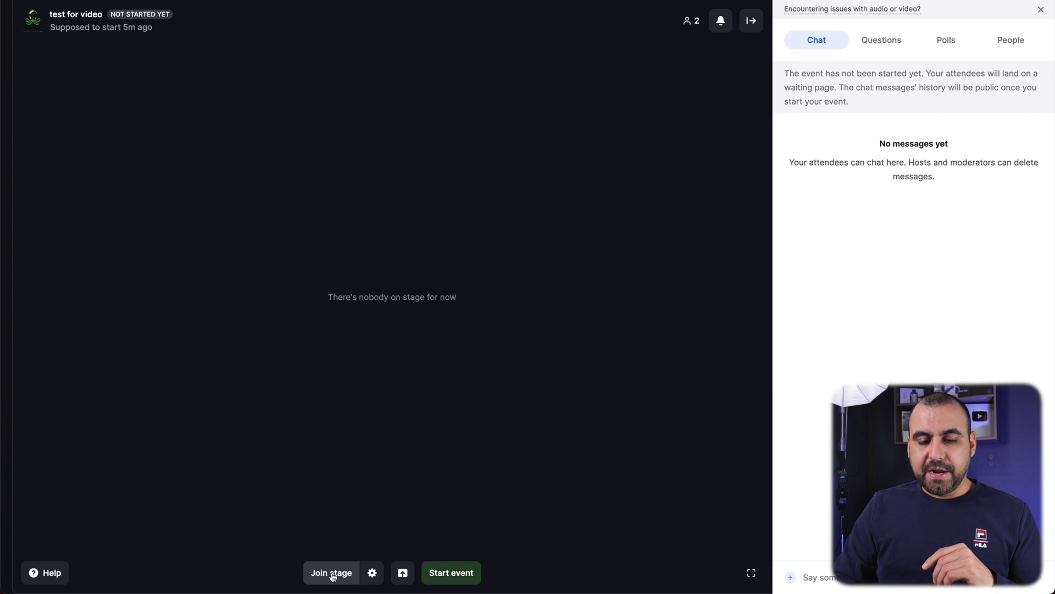
pyautogui.click(372, 572)
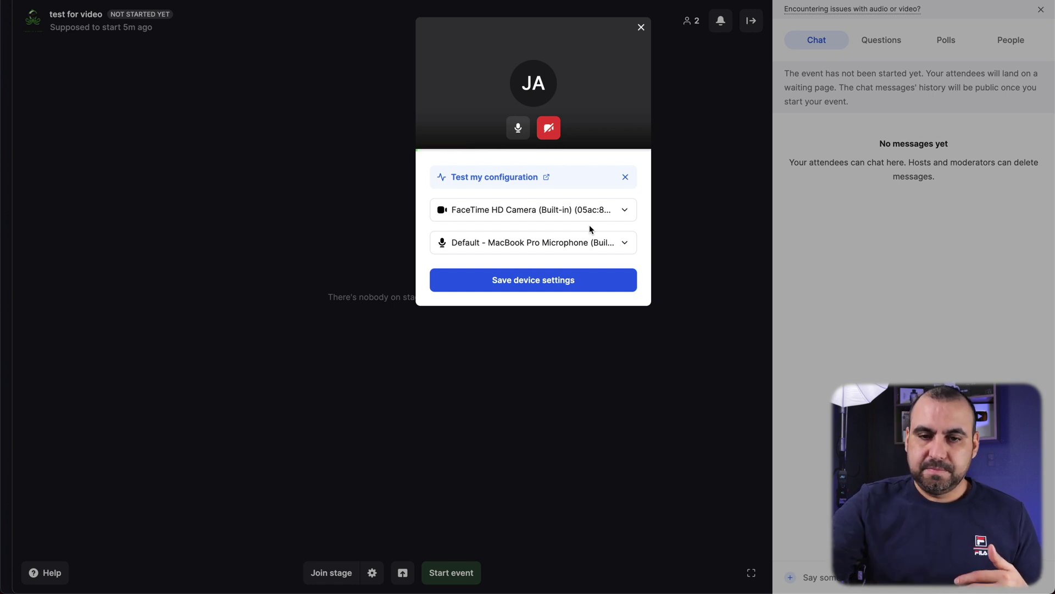
pyautogui.click(549, 127)
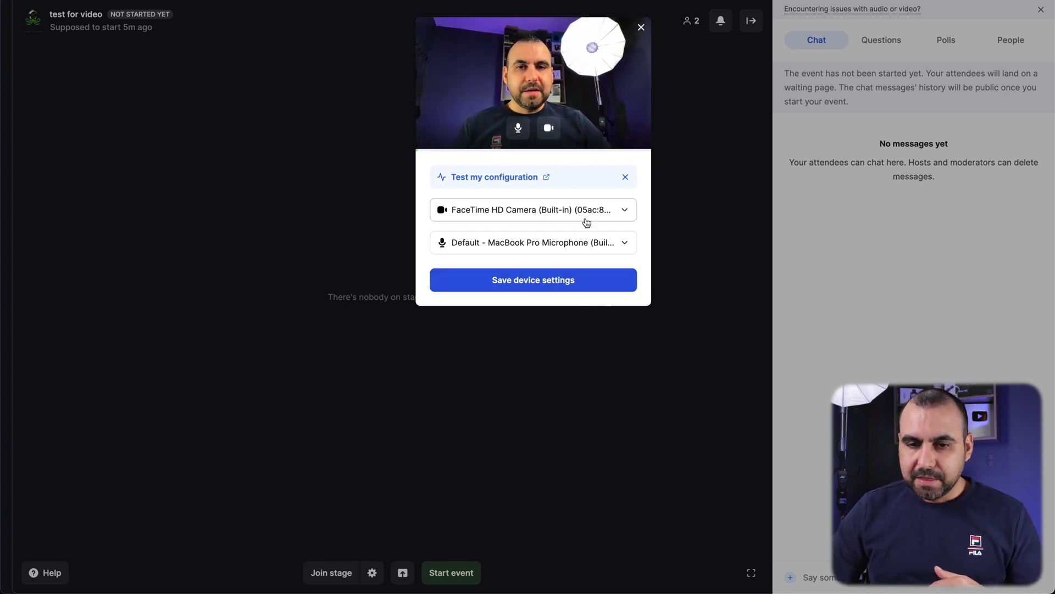
pyautogui.click(574, 281)
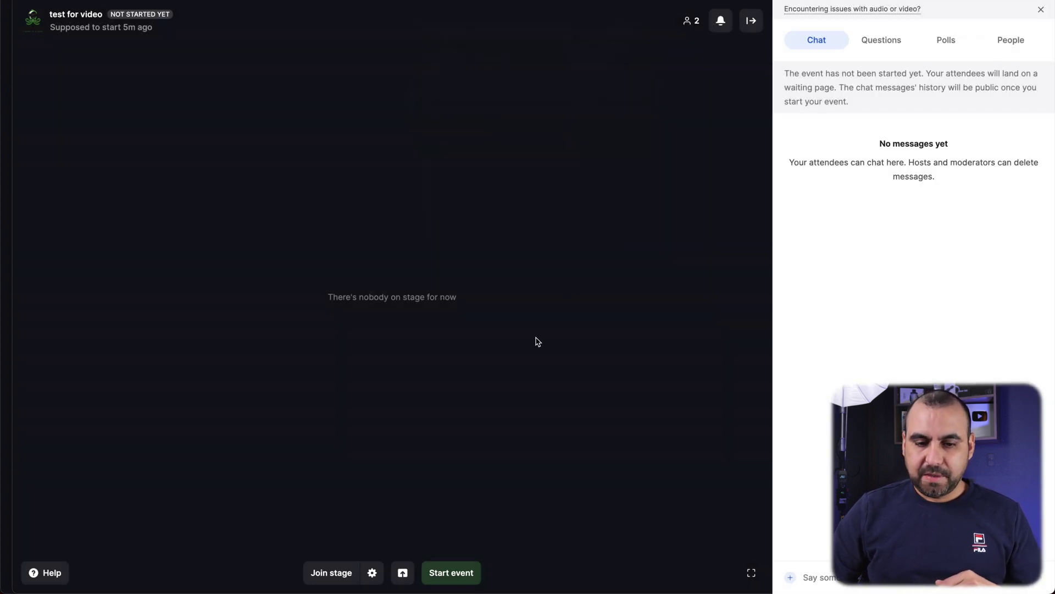
pyautogui.click(449, 570)
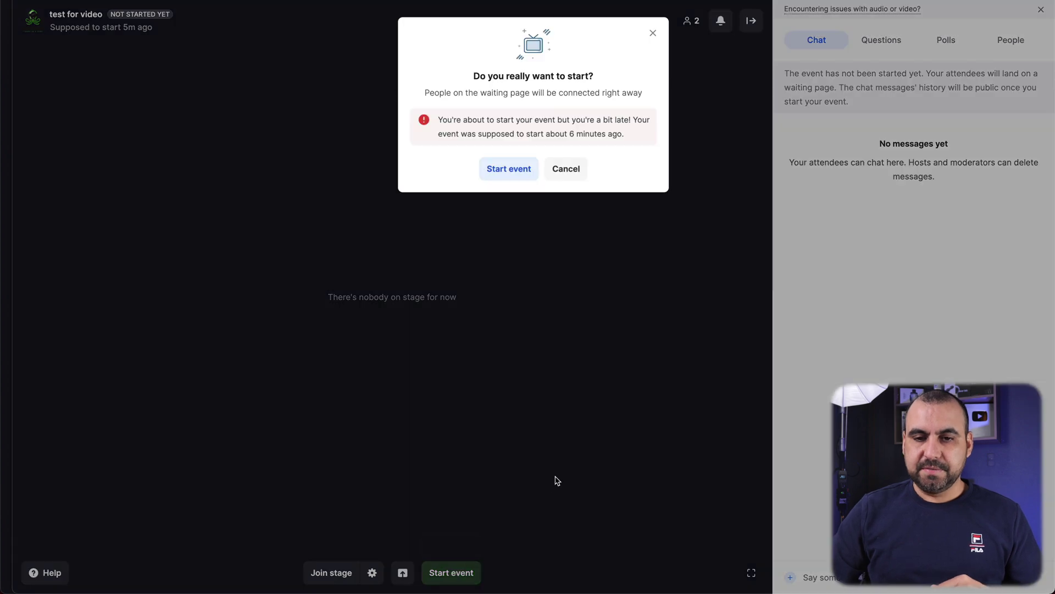
# Confirm the late start, widen the attendee window, and join the stage as host
pyautogui.click(509, 168)
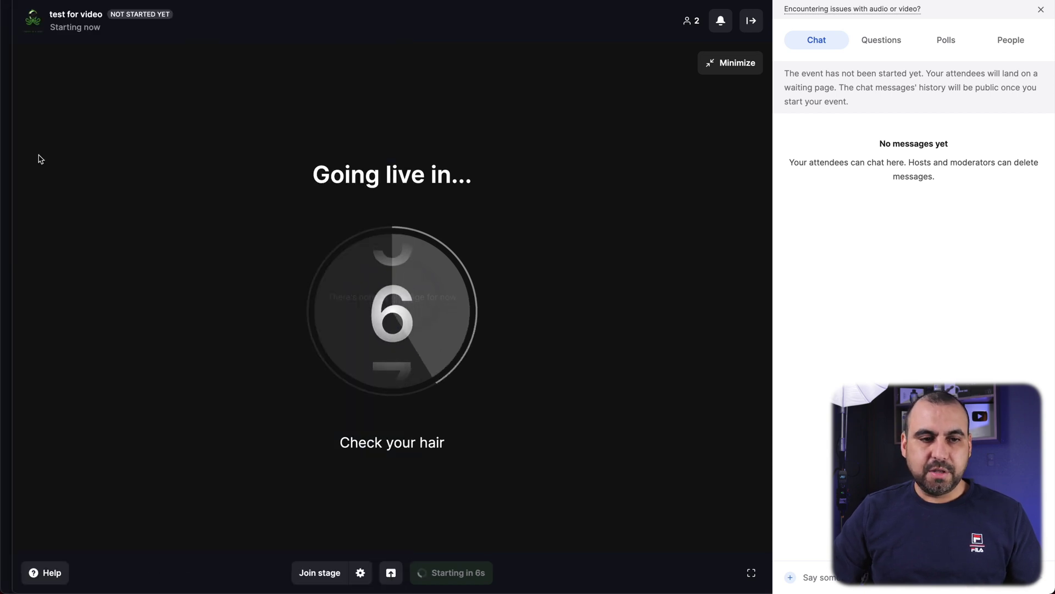
pyautogui.moveTo(278, 152); pyautogui.dragTo(405, 152)
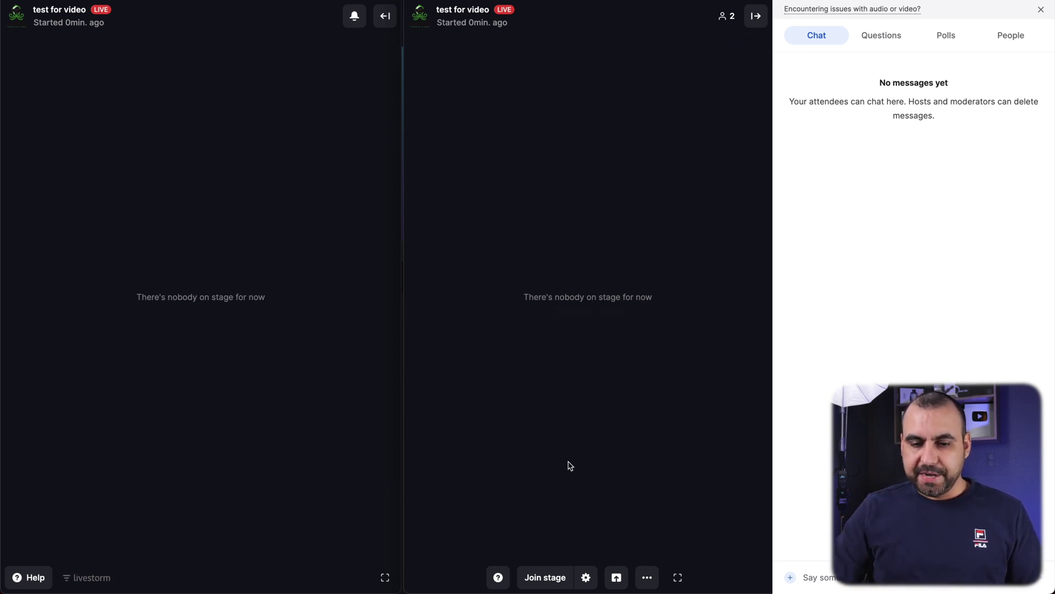
pyautogui.click(546, 577)
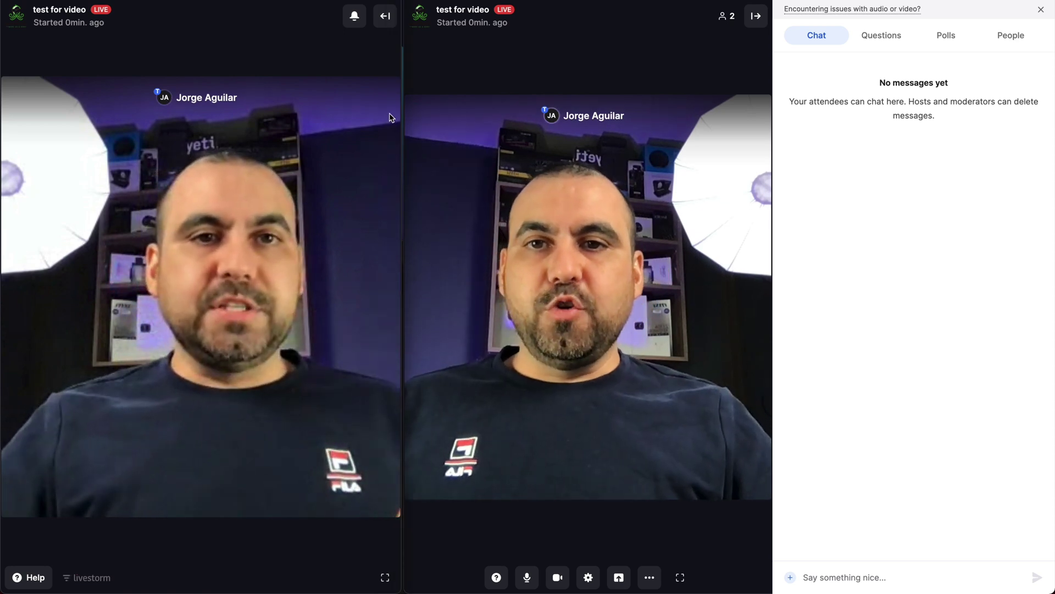
# Open the attendee's chat panel and resize the attendee video and chat panes
pyautogui.moveTo(402, 112); pyautogui.dragTo(705, 62)
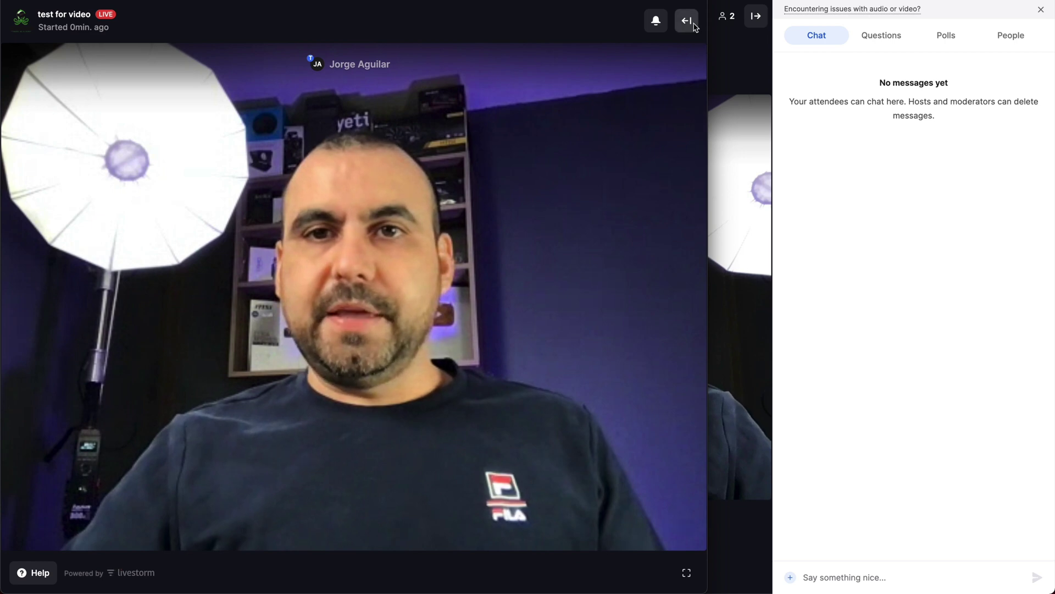
pyautogui.click(686, 20)
pyautogui.moveTo(708, 35); pyautogui.dragTo(484, 35)
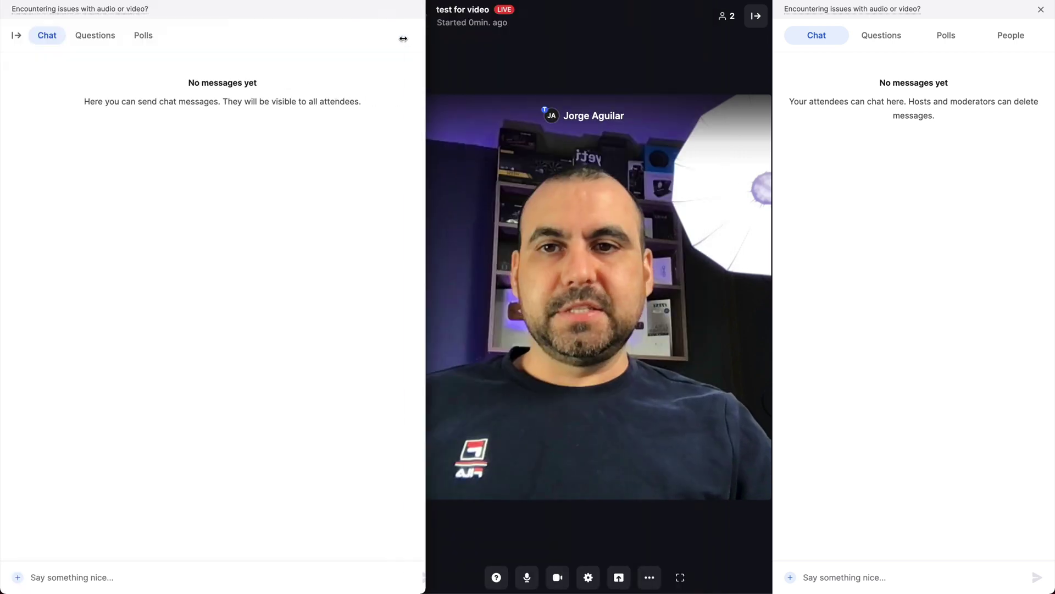
pyautogui.moveTo(403, 39); pyautogui.dragTo(599, 58)
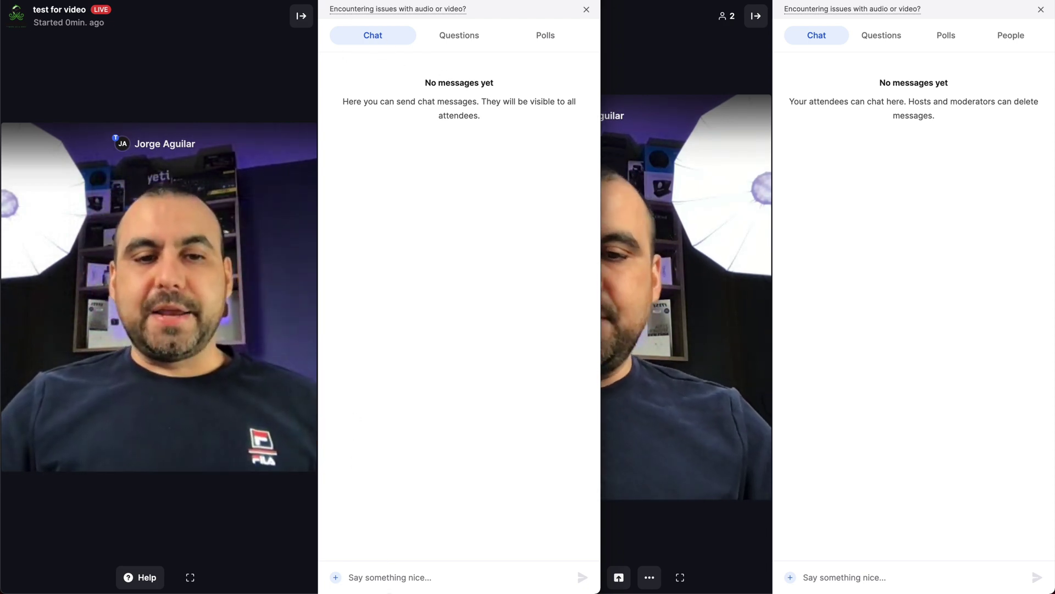
# Send 'Hi' from the attendee chat and reply 'hello' from the host window
pyautogui.click(403, 575)
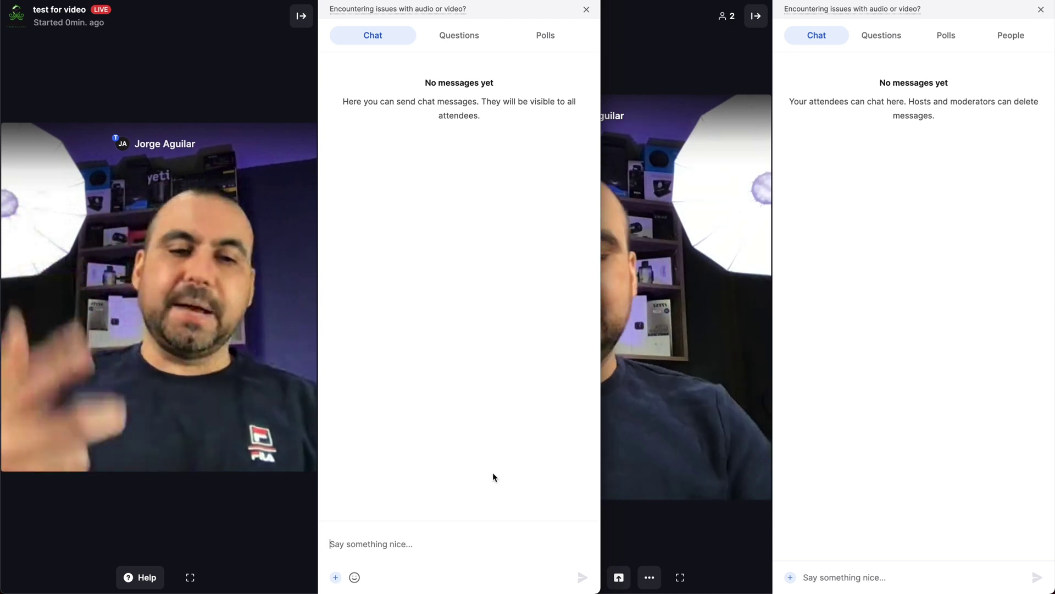
pyautogui.write('How do y')
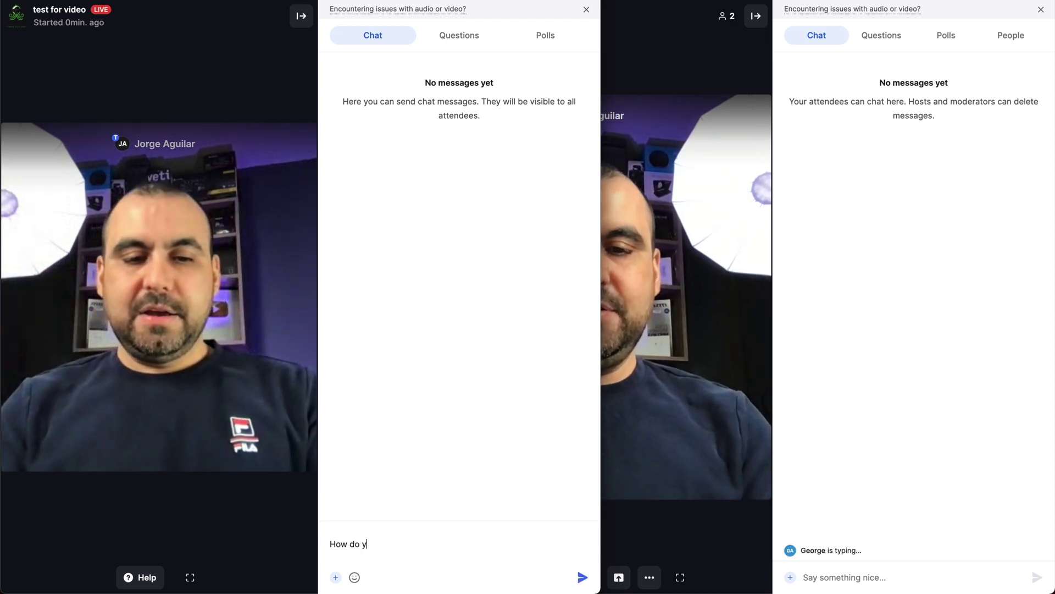
pyautogui.write('tart the eve')
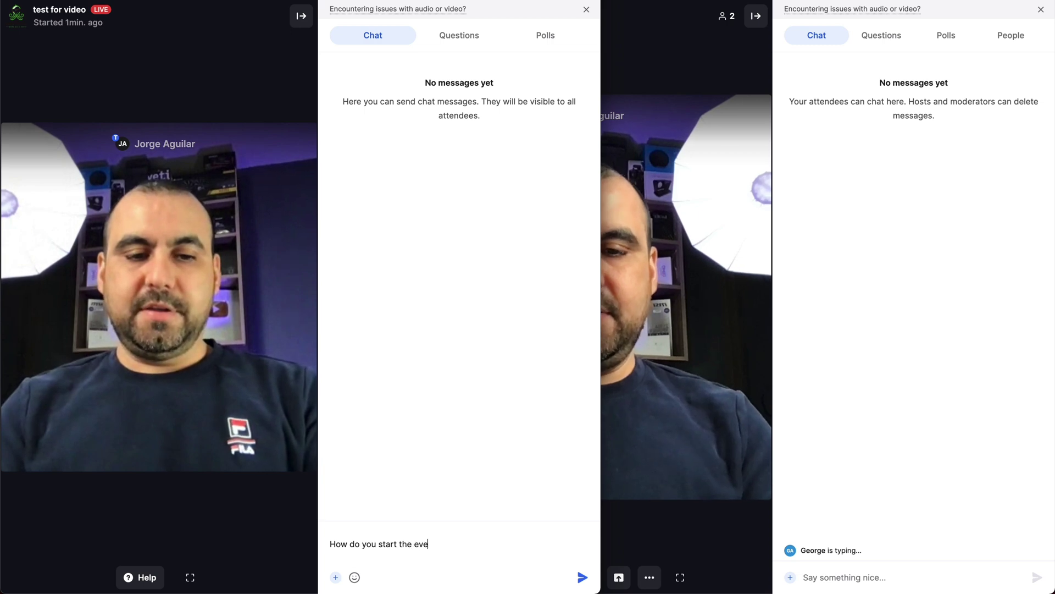
pyautogui.write('?')
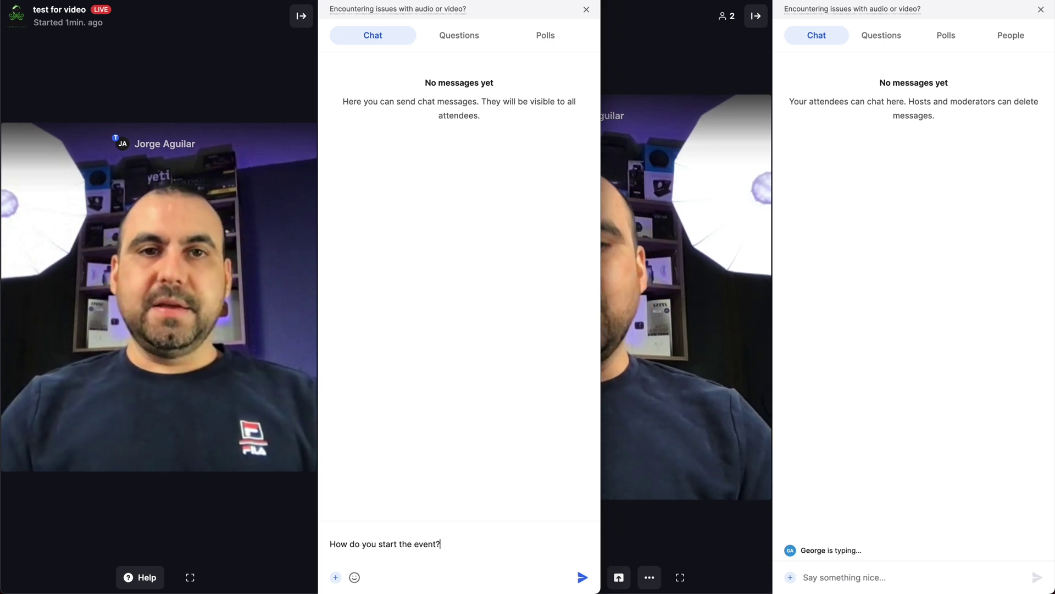
pyautogui.press('Home')
pyautogui.hotkey('ctrl', 'shift', 'Right')
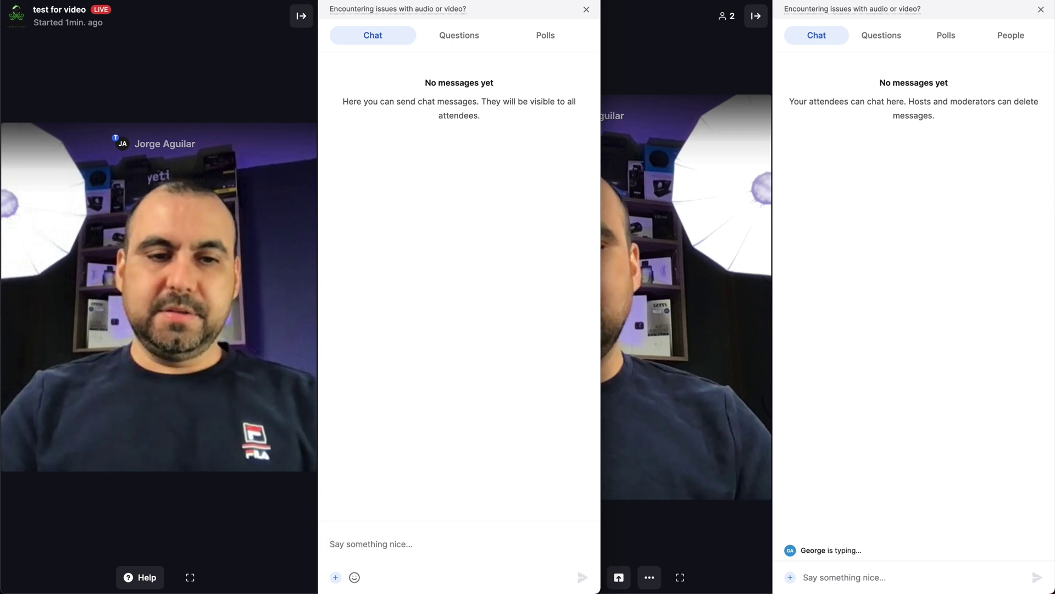
pyautogui.click(887, 267)
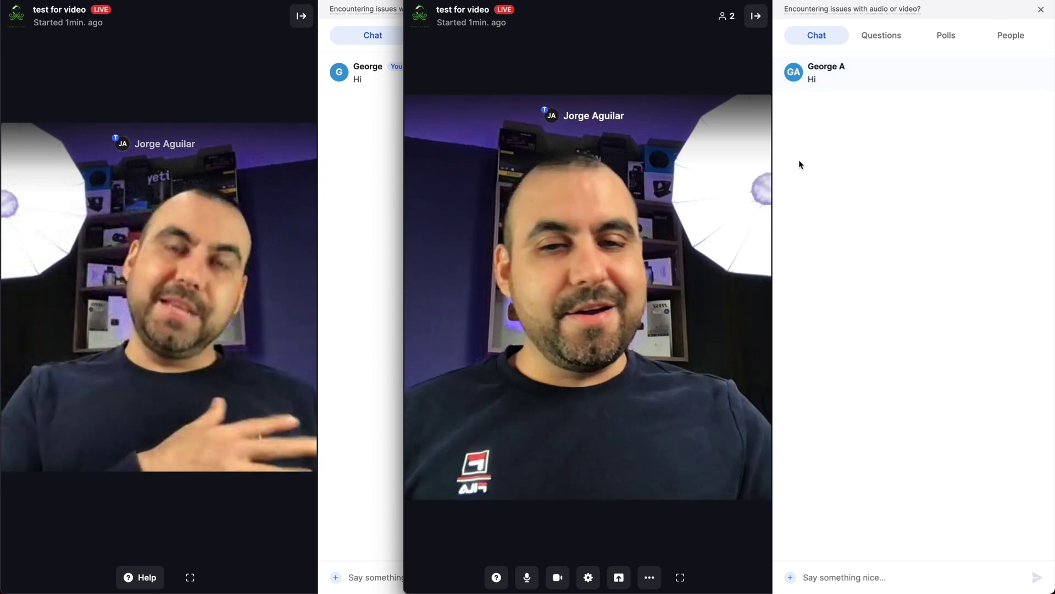
pyautogui.click(855, 576)
pyautogui.write('H')
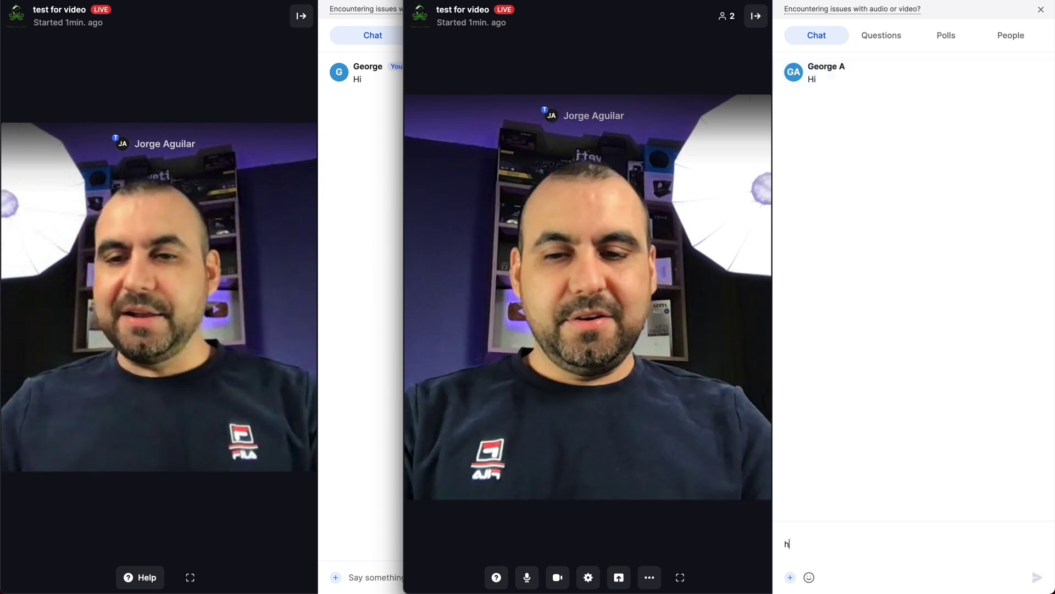
pyautogui.write('helll')
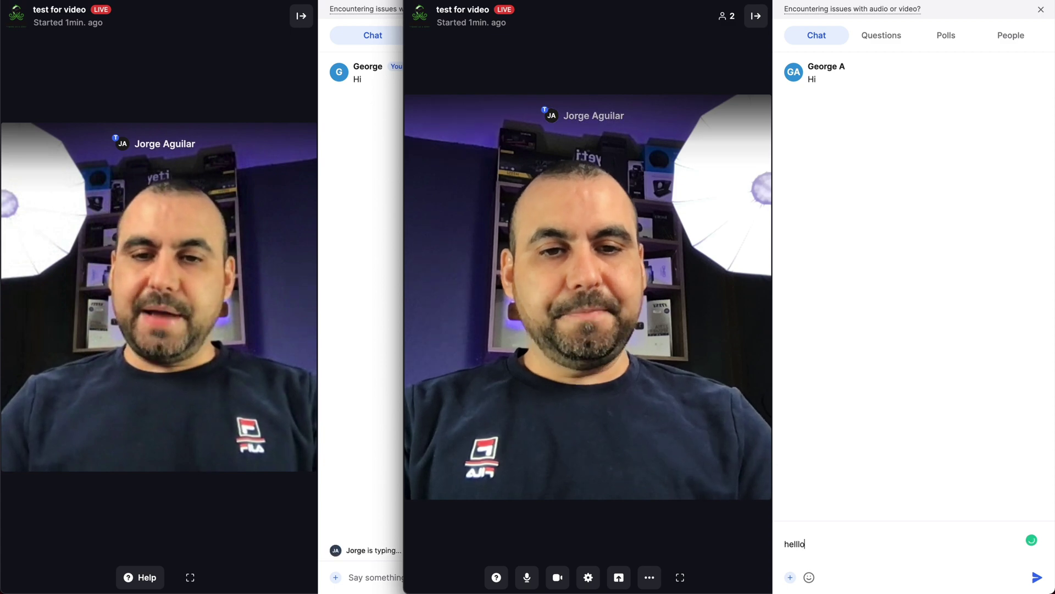
pyautogui.write('o')
pyautogui.press('Return')
pyautogui.click(354, 324)
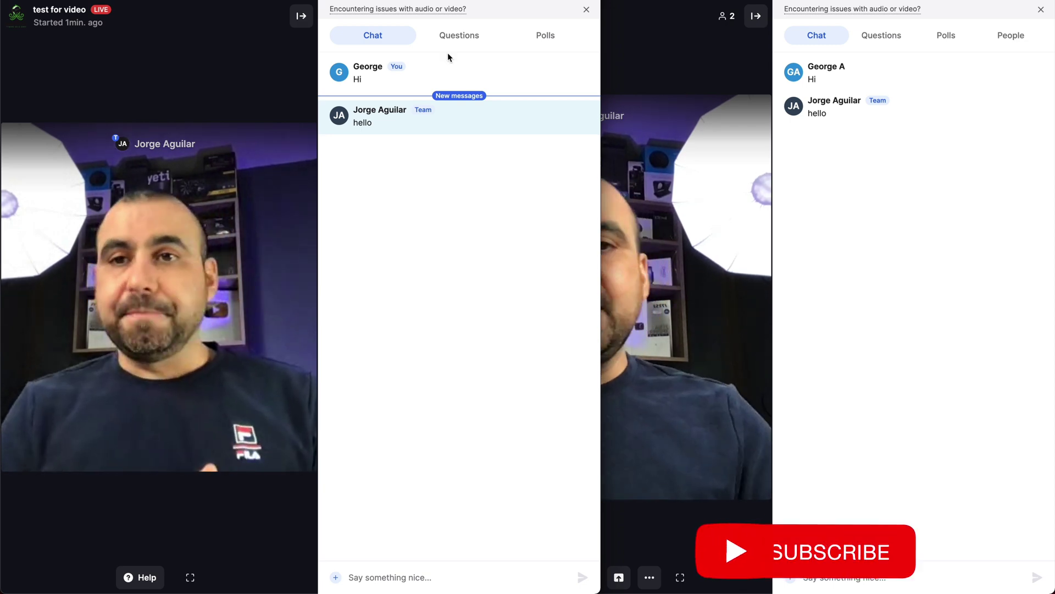
# Submit 'How do you start the event?' from the attendee's Questions tab
pyautogui.click(463, 33)
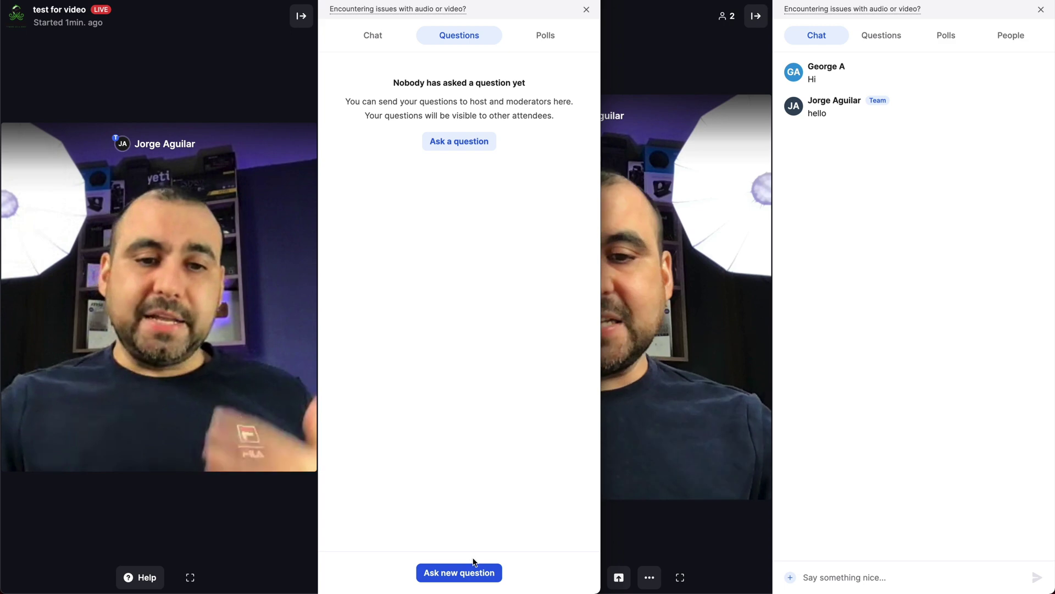
pyautogui.click(472, 569)
pyautogui.write('How do you start the event?')
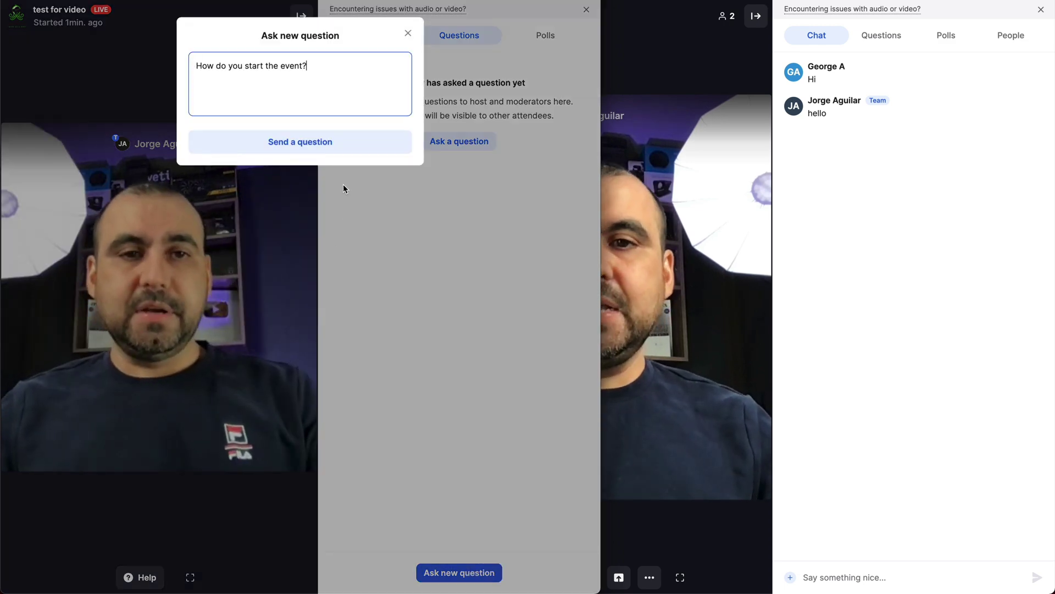
pyautogui.click(328, 141)
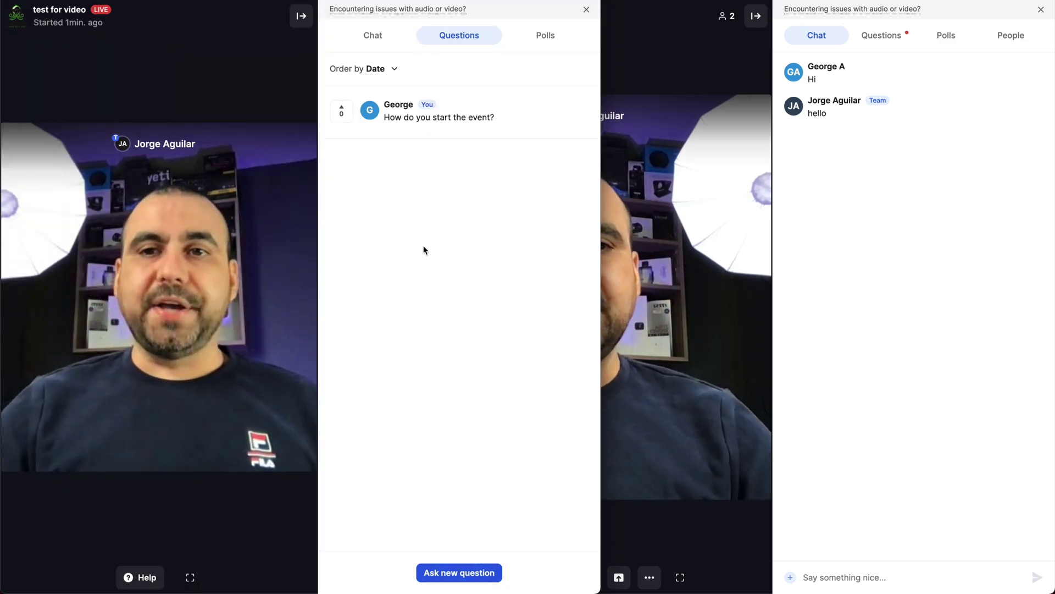
# Answer the attendee's question live as host, then mark the live answer done
pyautogui.click(627, 301)
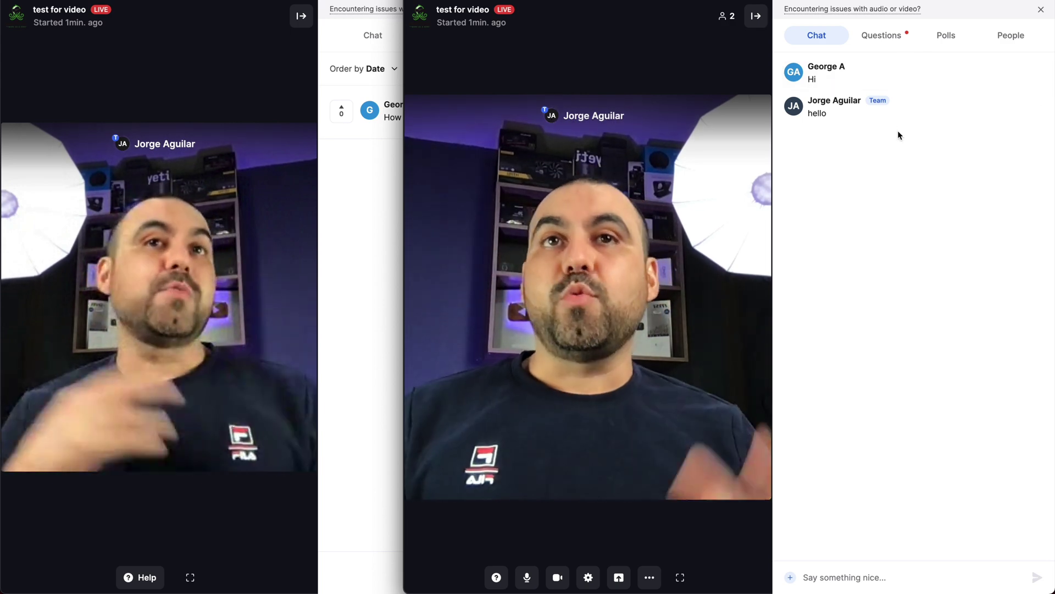
pyautogui.click(900, 39)
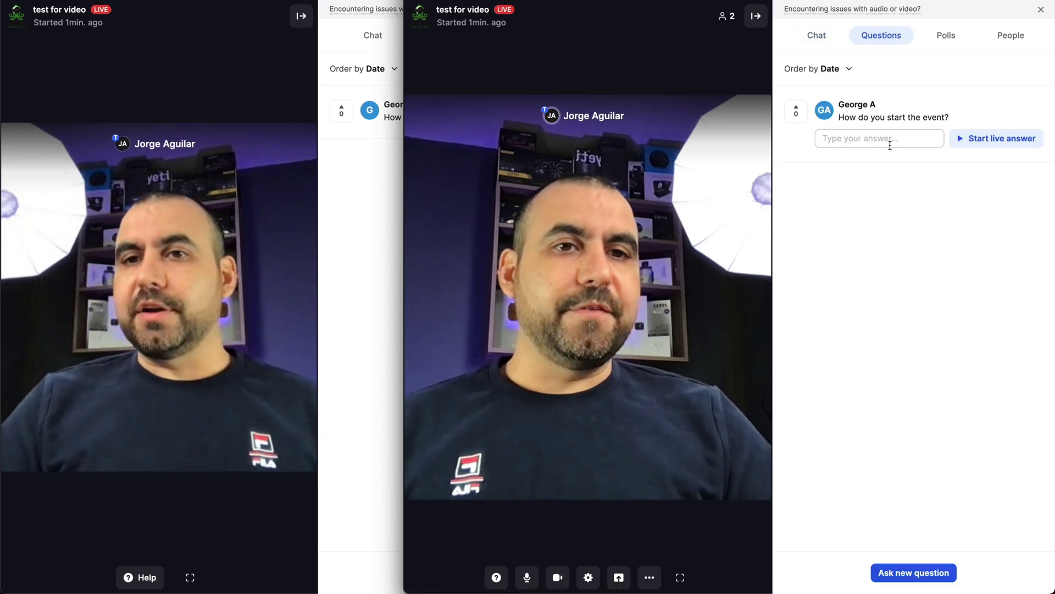
pyautogui.click(888, 138)
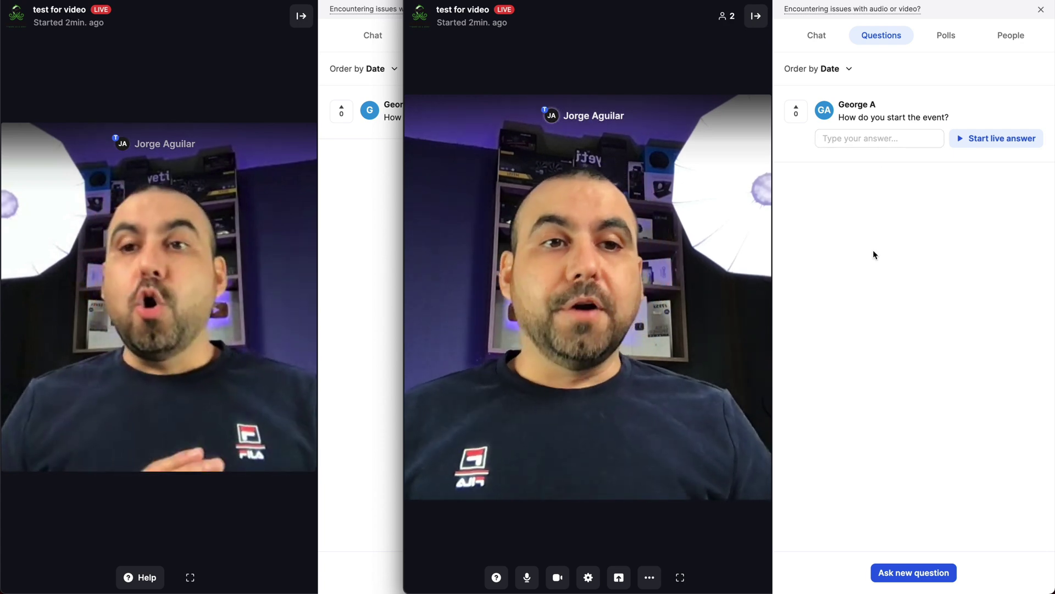
pyautogui.click(990, 140)
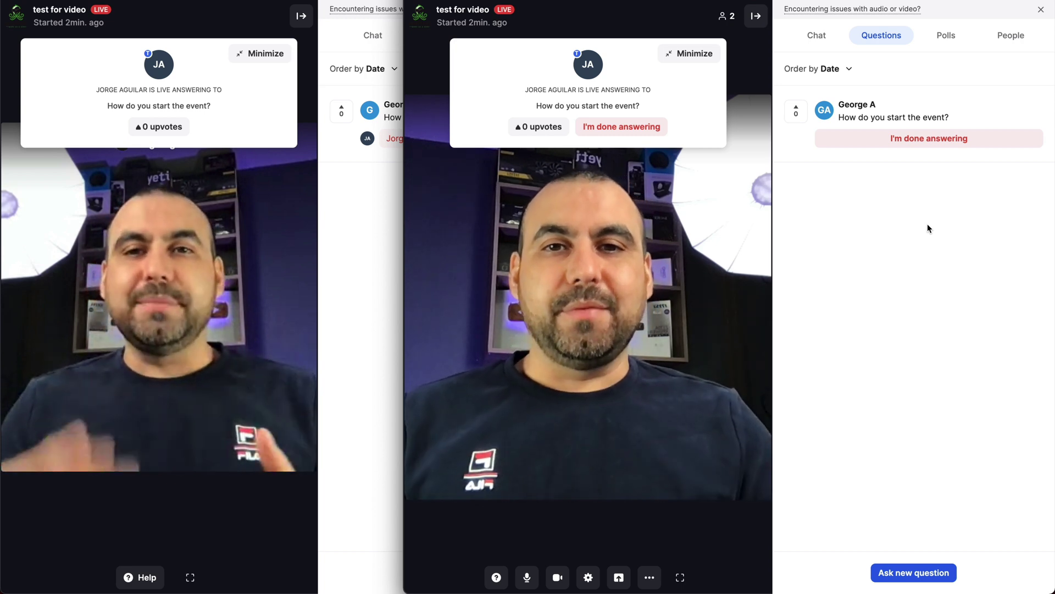
pyautogui.click(639, 129)
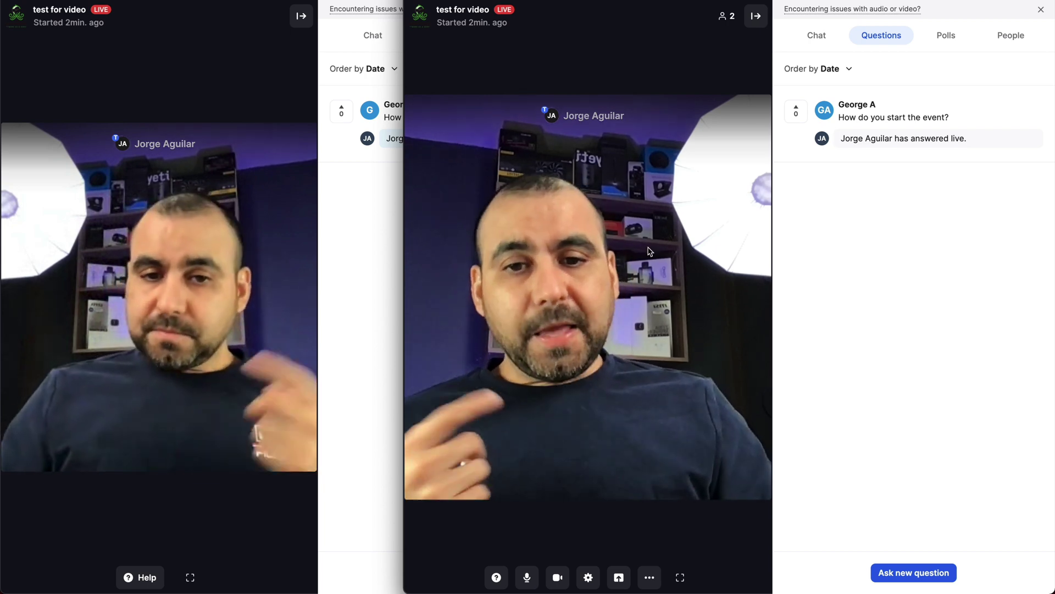
pyautogui.click(351, 260)
# Open both Polls tabs and create the host poll 'Do you like this video?'
pyautogui.click(545, 38)
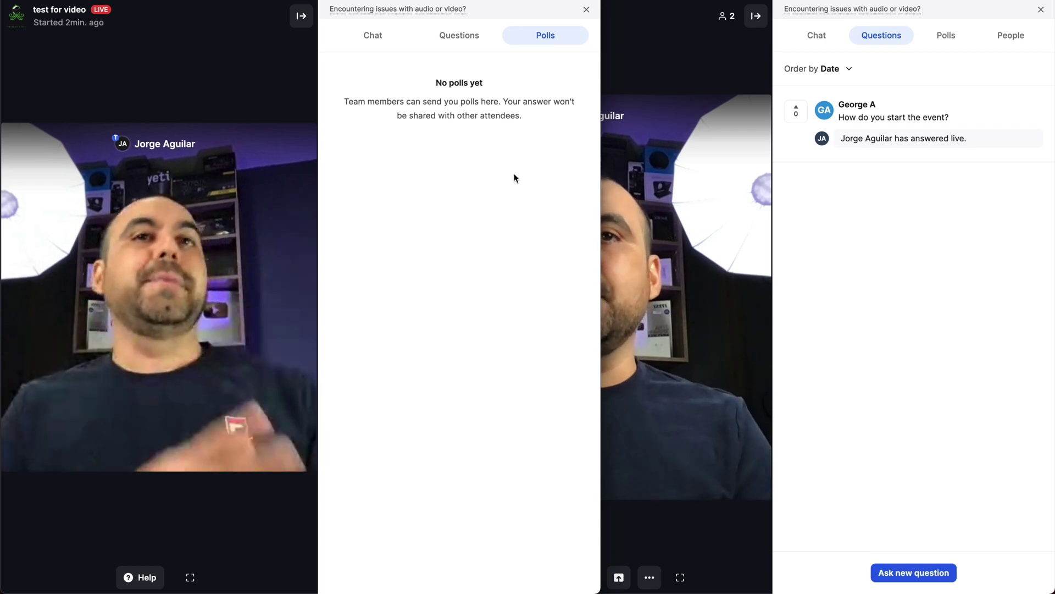
pyautogui.click(947, 180)
pyautogui.click(946, 37)
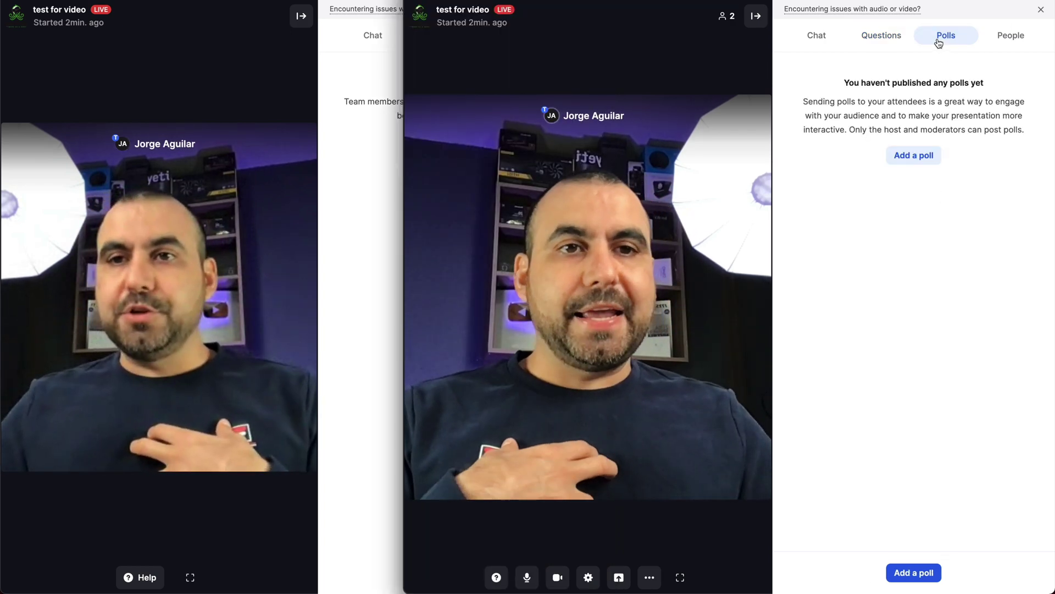
pyautogui.click(915, 157)
pyautogui.write('Do you like this video?')
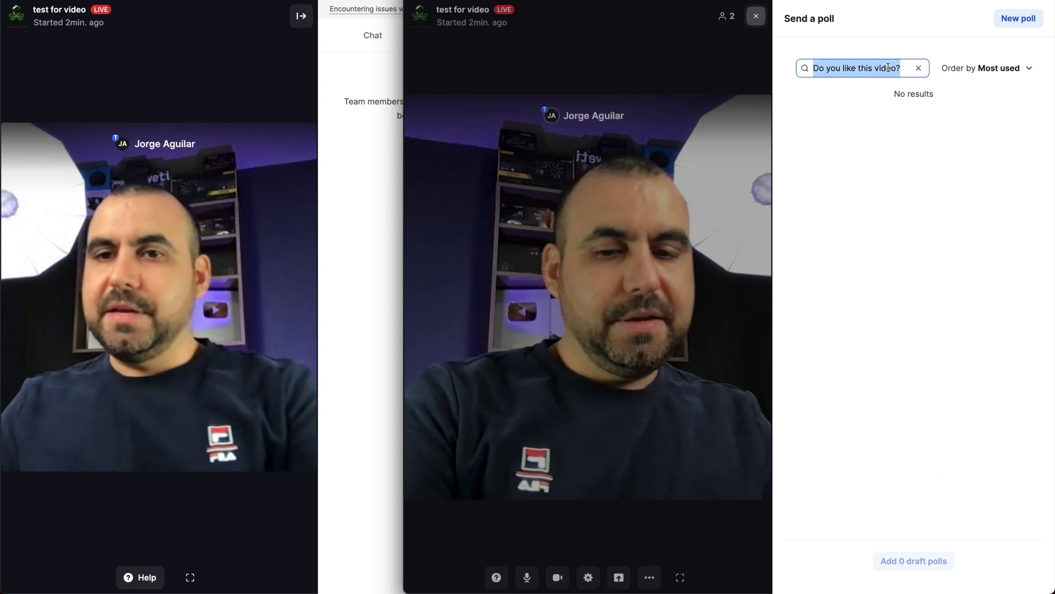
pyautogui.press('BackSpace')
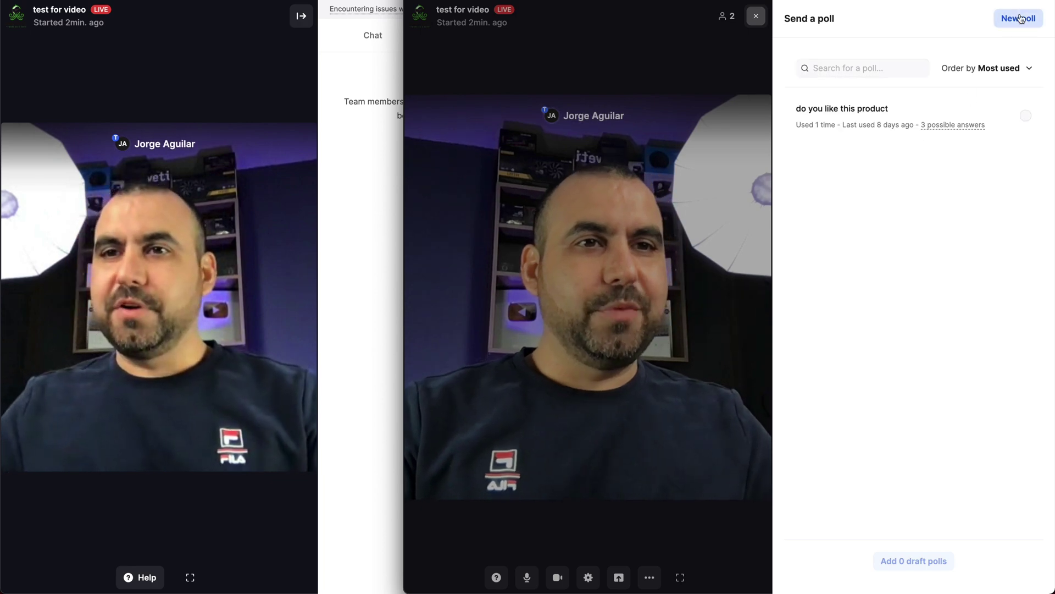
pyautogui.click(1021, 20)
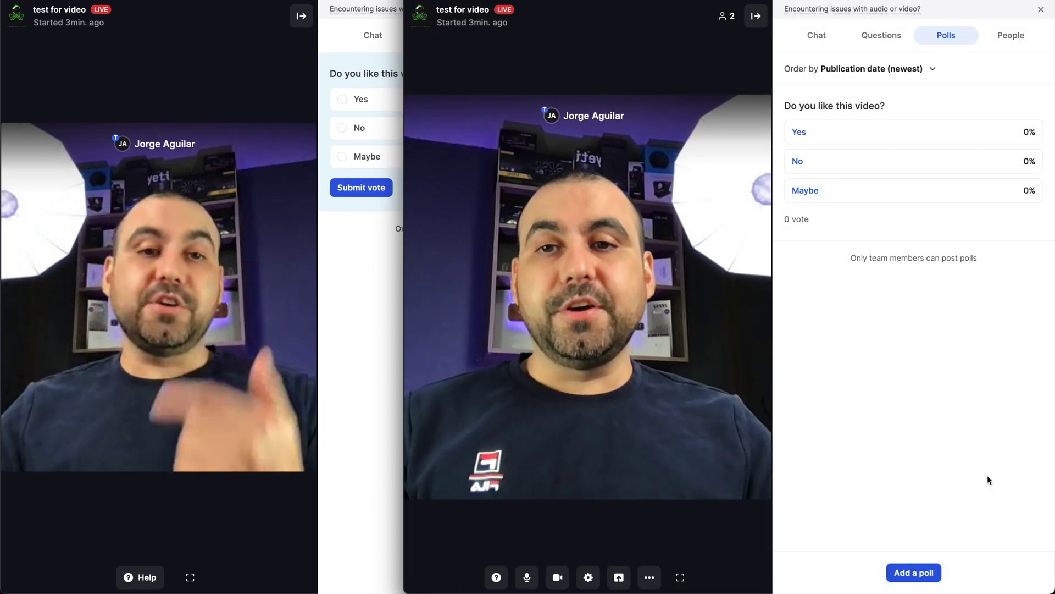
pyautogui.click(269, 313)
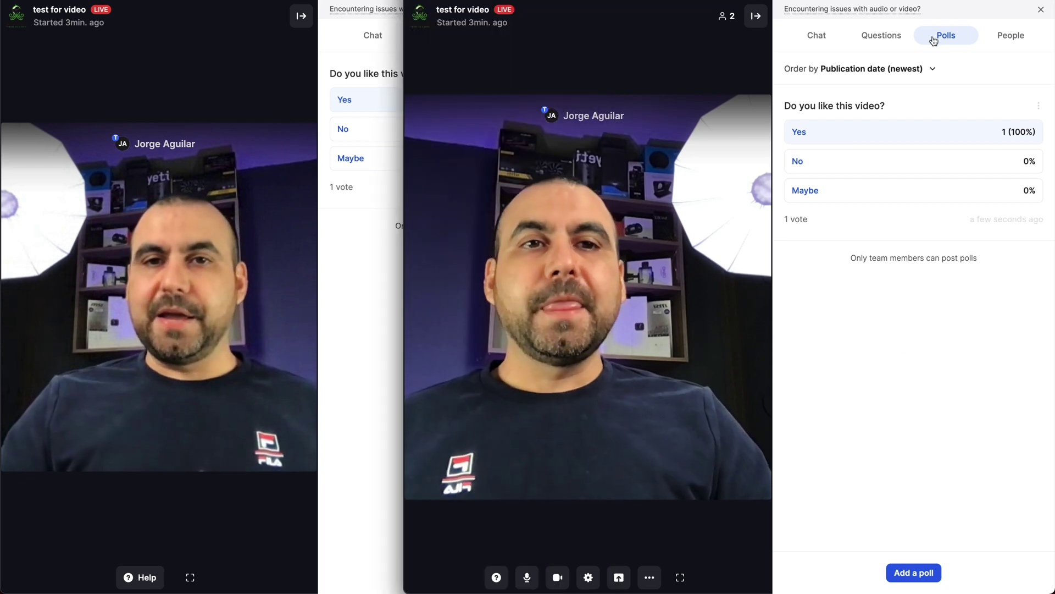
pyautogui.click(812, 39)
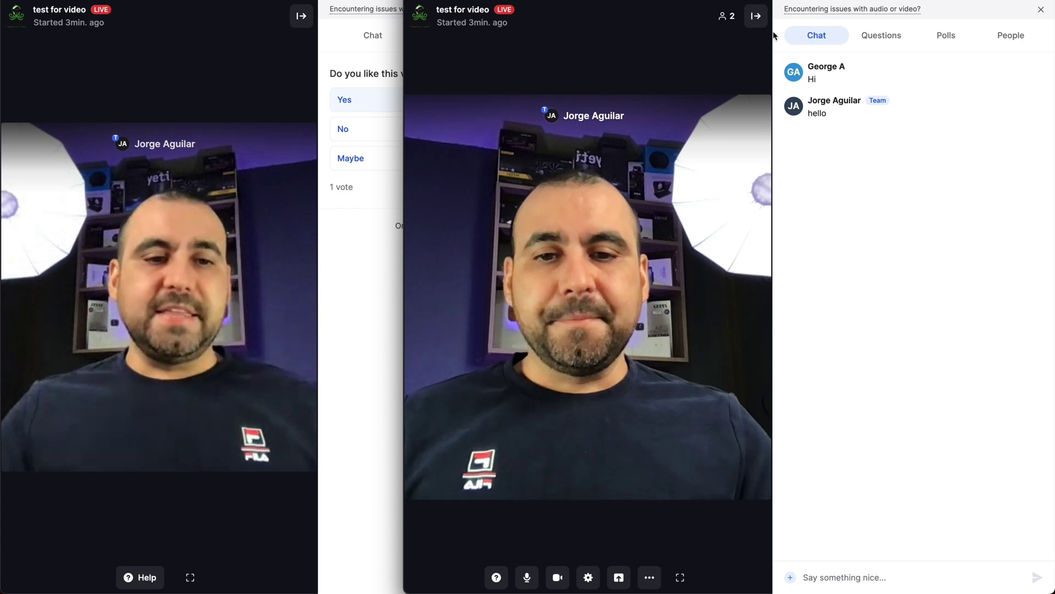
pyautogui.click(1028, 41)
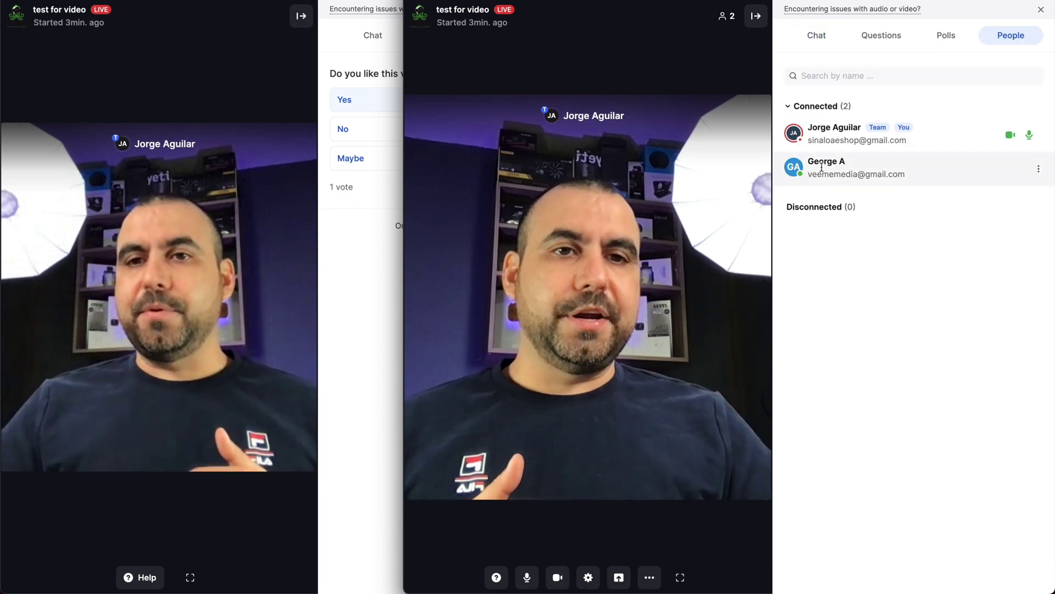
pyautogui.click(1040, 171)
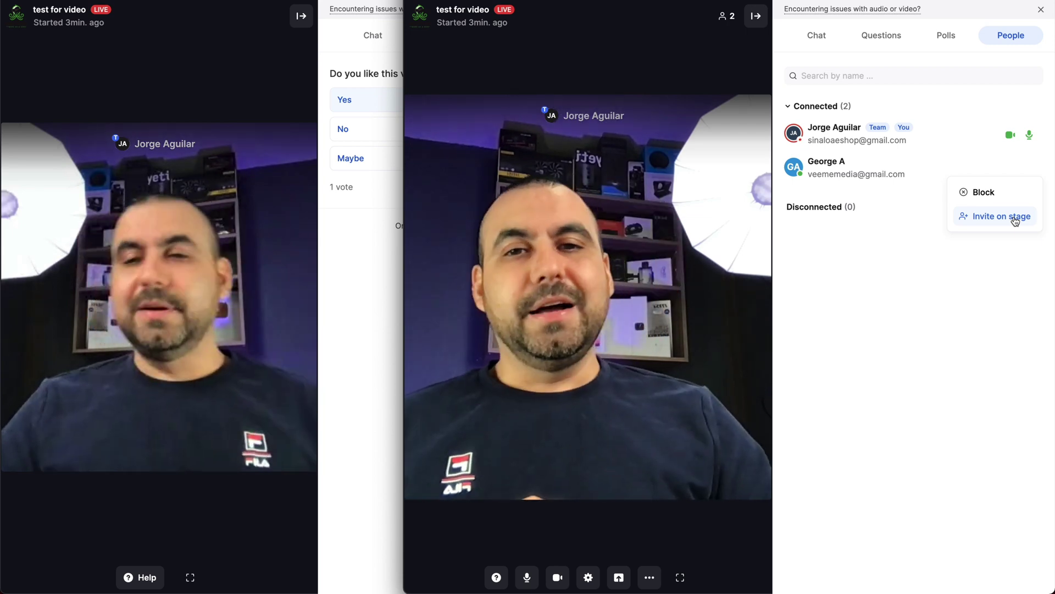
pyautogui.click(1015, 218)
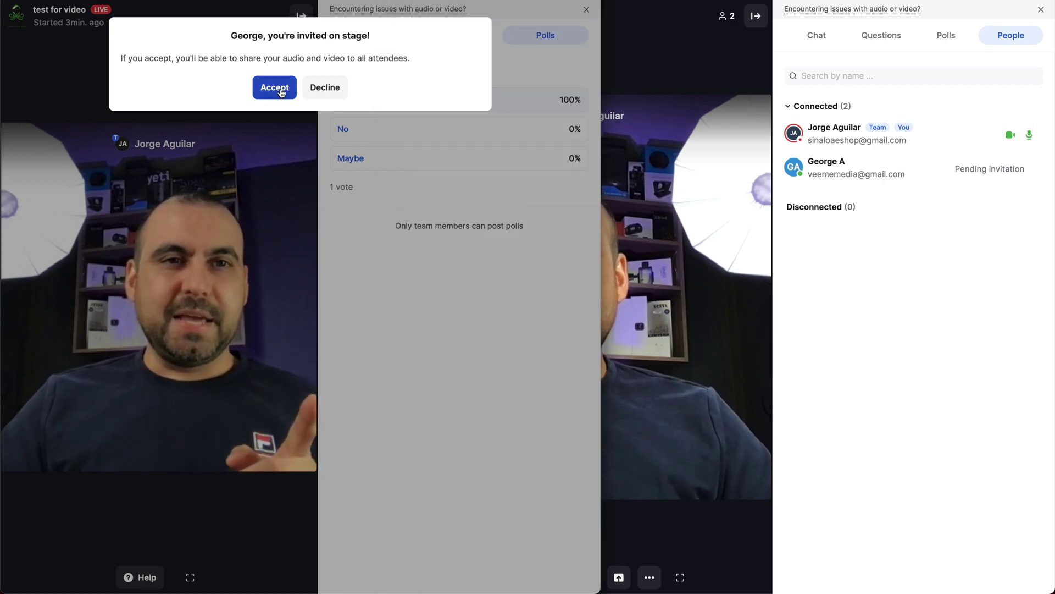
# Accept as George, join the stage without webcam, then remove his tile
pyautogui.click(280, 92)
pyautogui.click(242, 71)
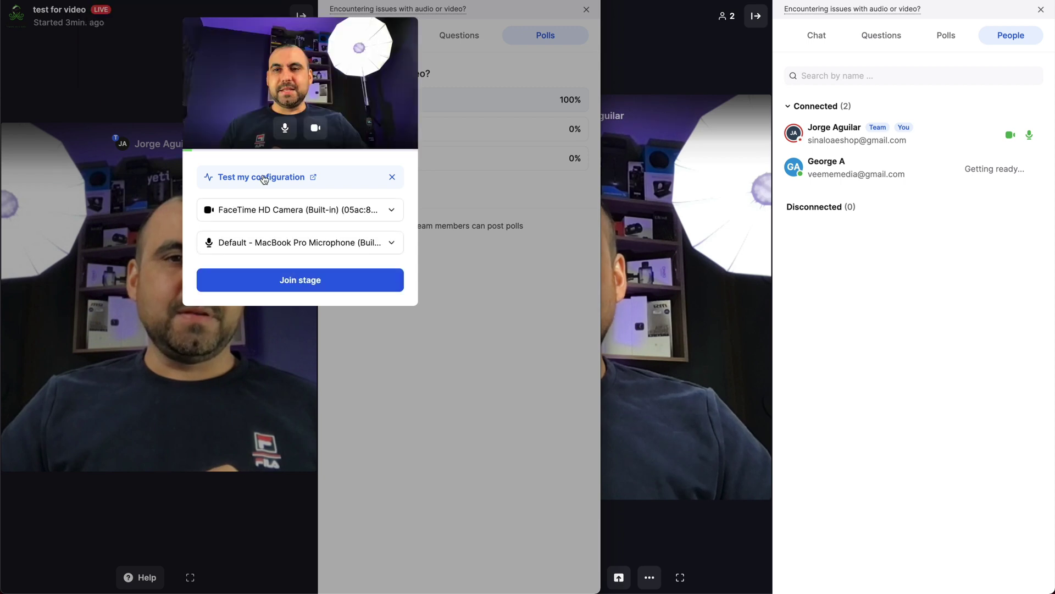
pyautogui.click(311, 215)
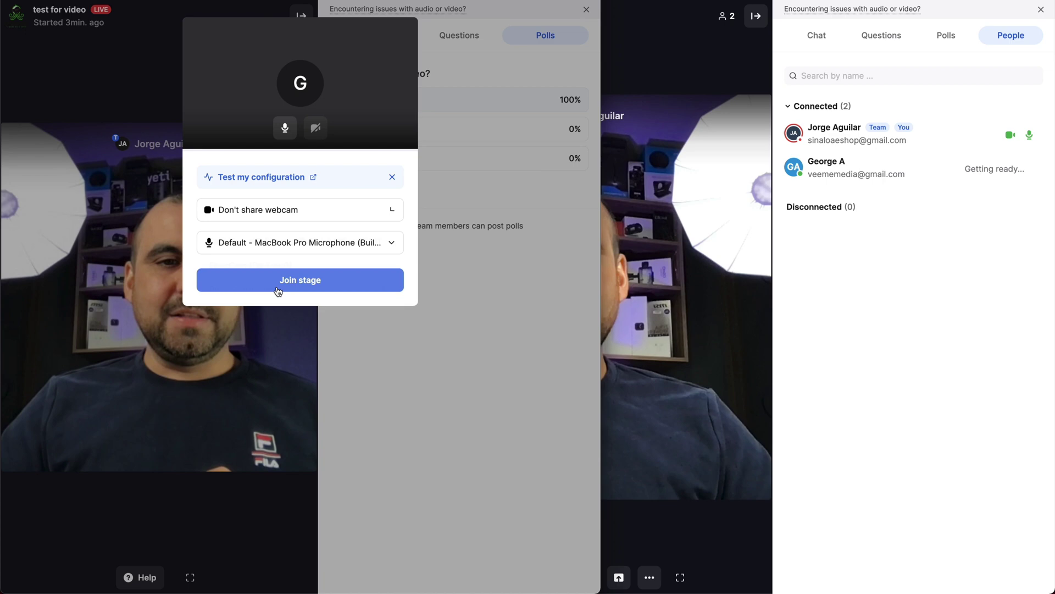
pyautogui.click(325, 279)
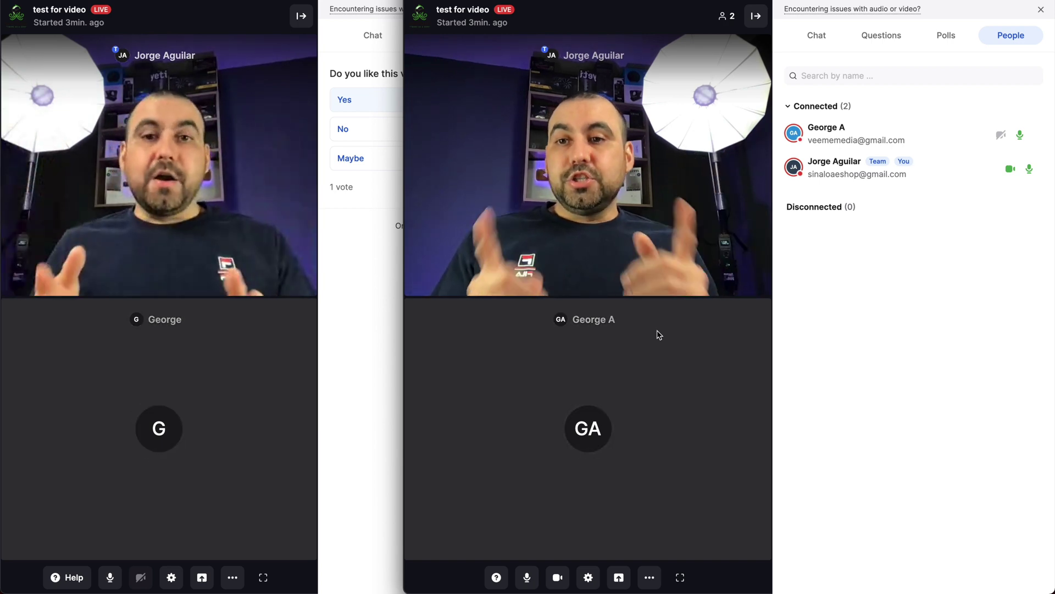
pyautogui.click(391, 301)
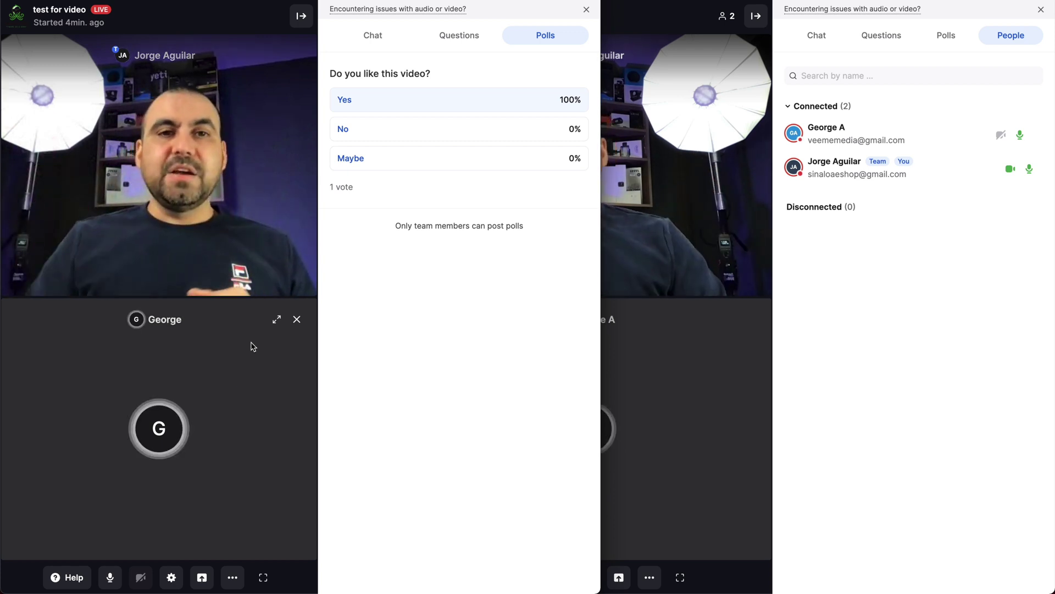
pyautogui.moveTo(159, 413)
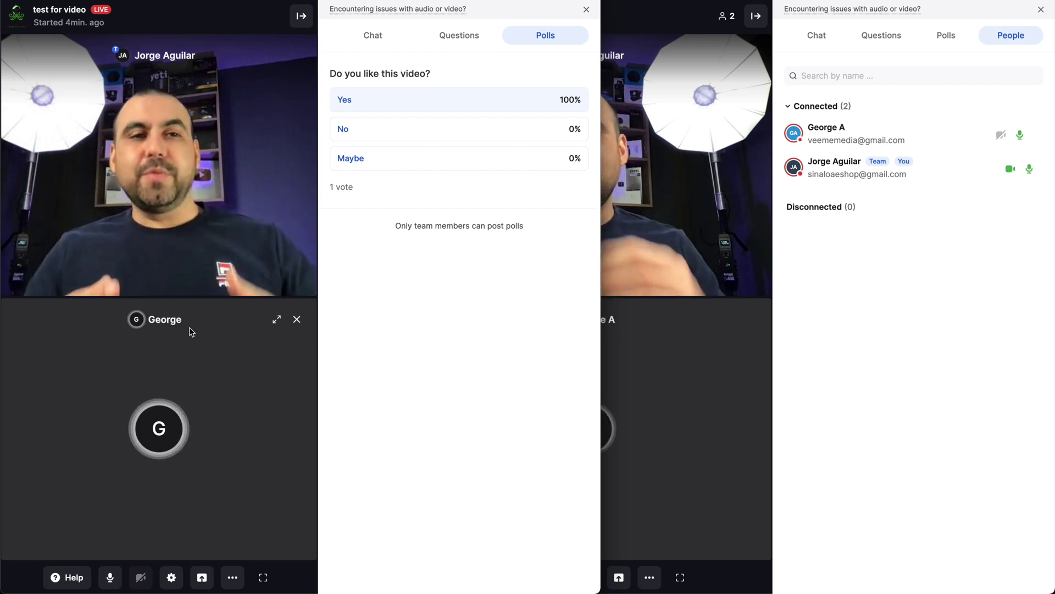
pyautogui.click(297, 320)
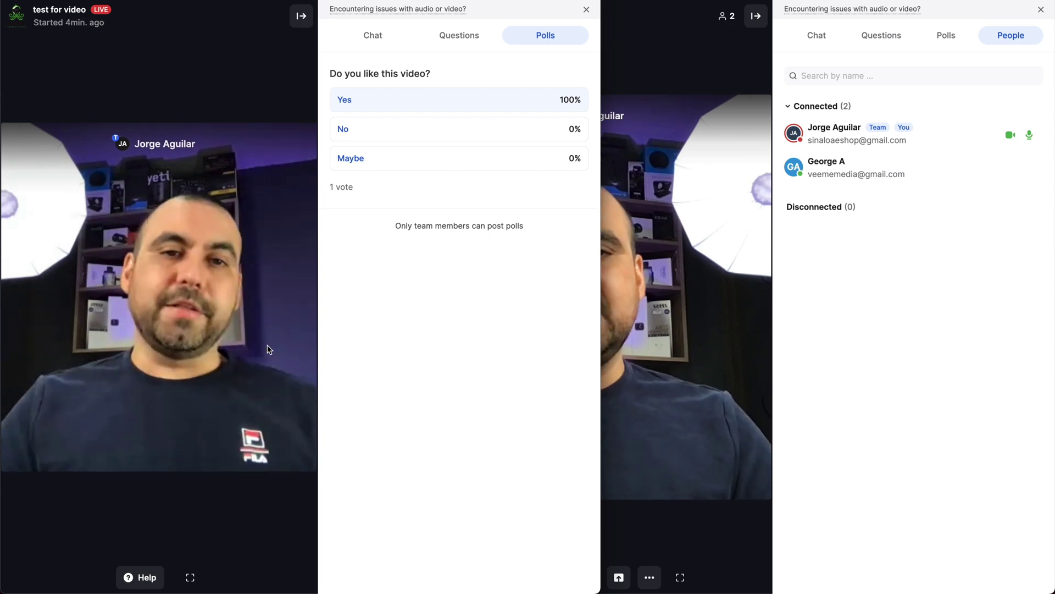
# Share the second meeting window as a single application window from the host's room
pyautogui.click(705, 320)
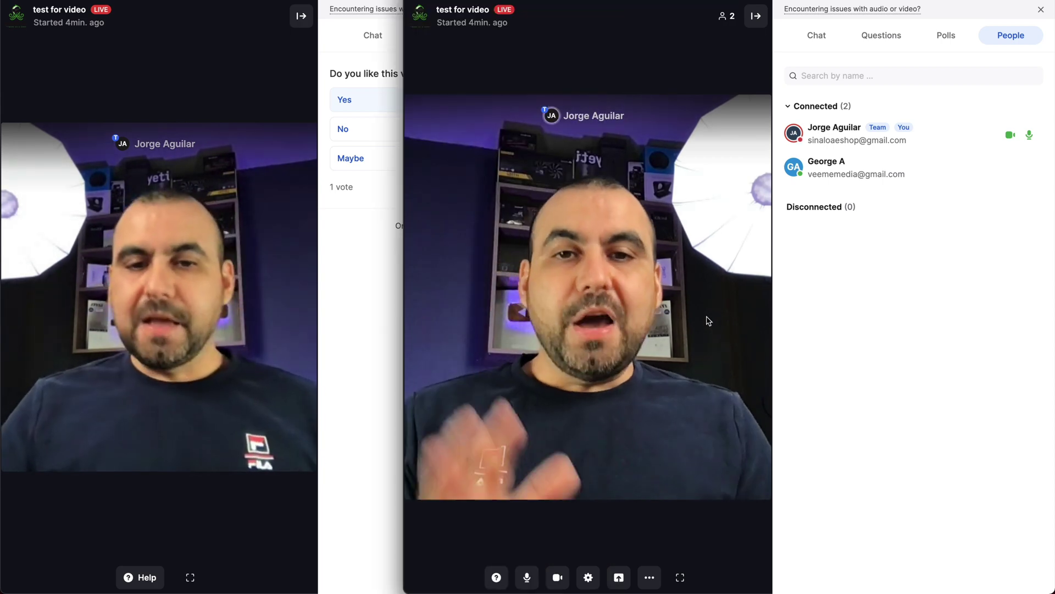
pyautogui.click(618, 578)
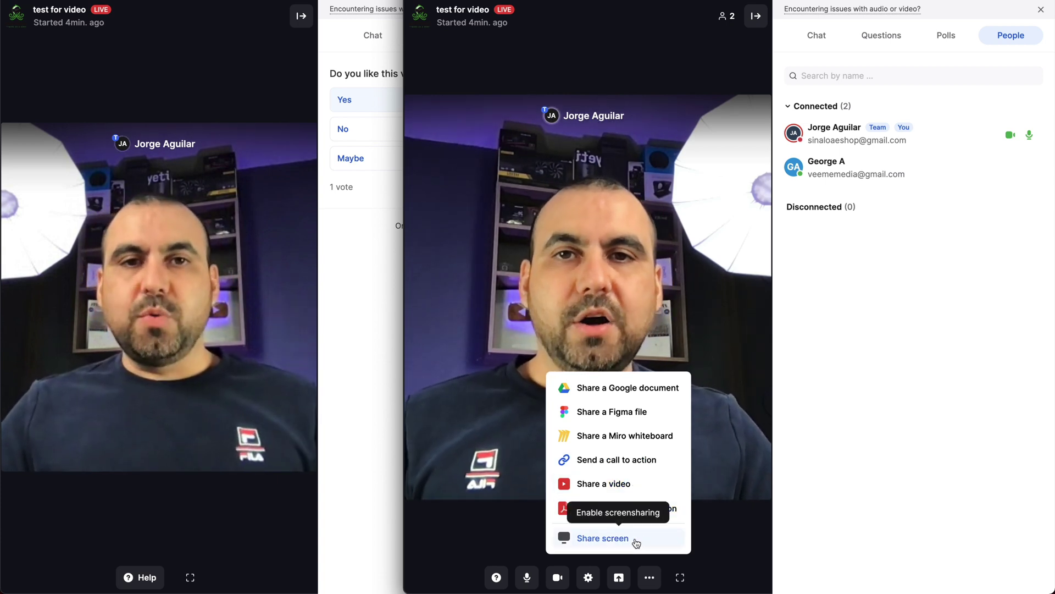
pyautogui.click(635, 538)
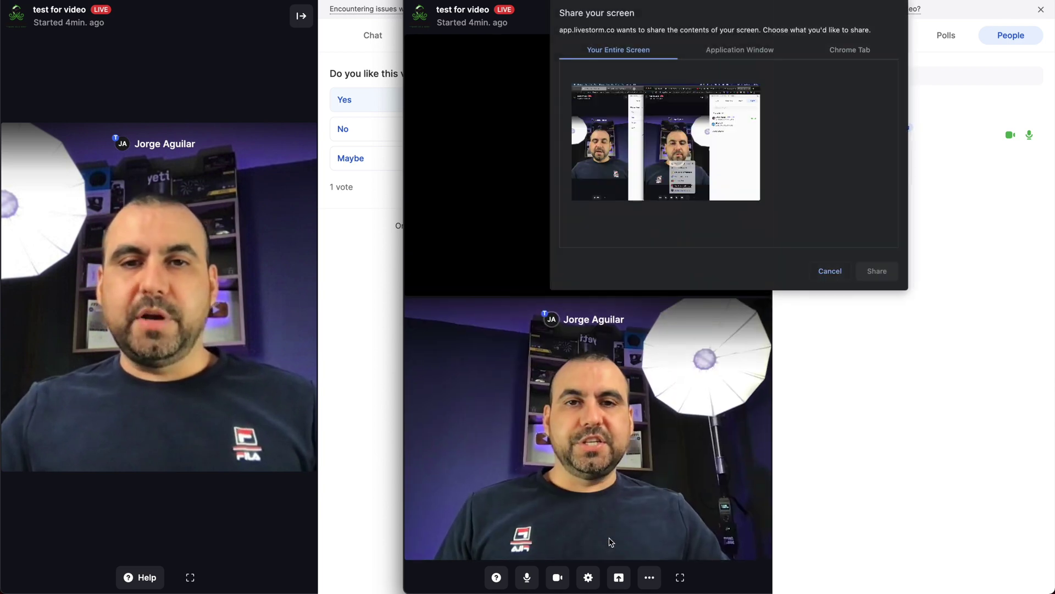
pyautogui.click(735, 51)
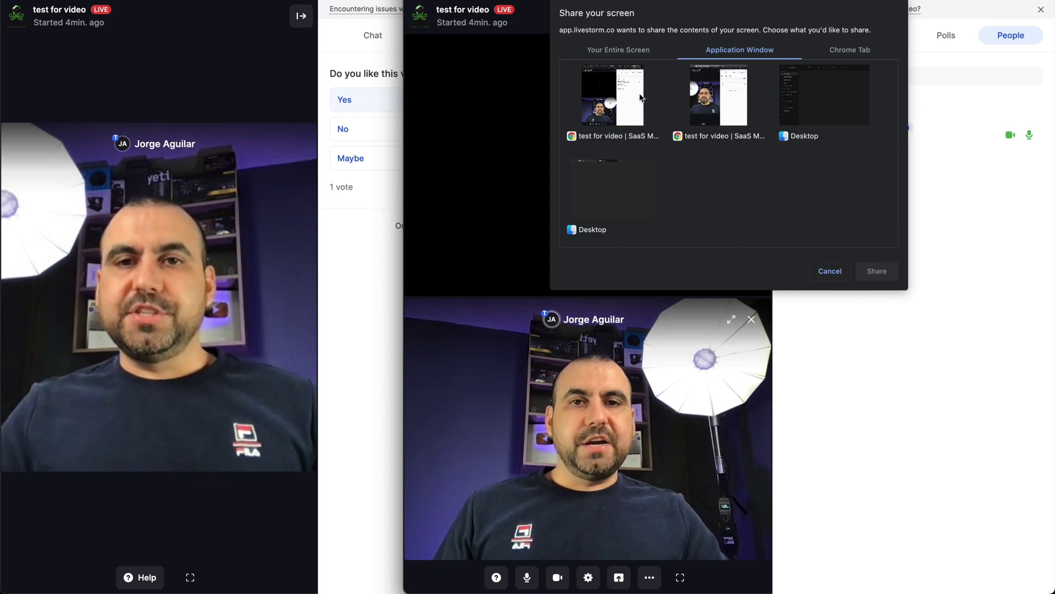
pyautogui.click(730, 95)
pyautogui.click(875, 271)
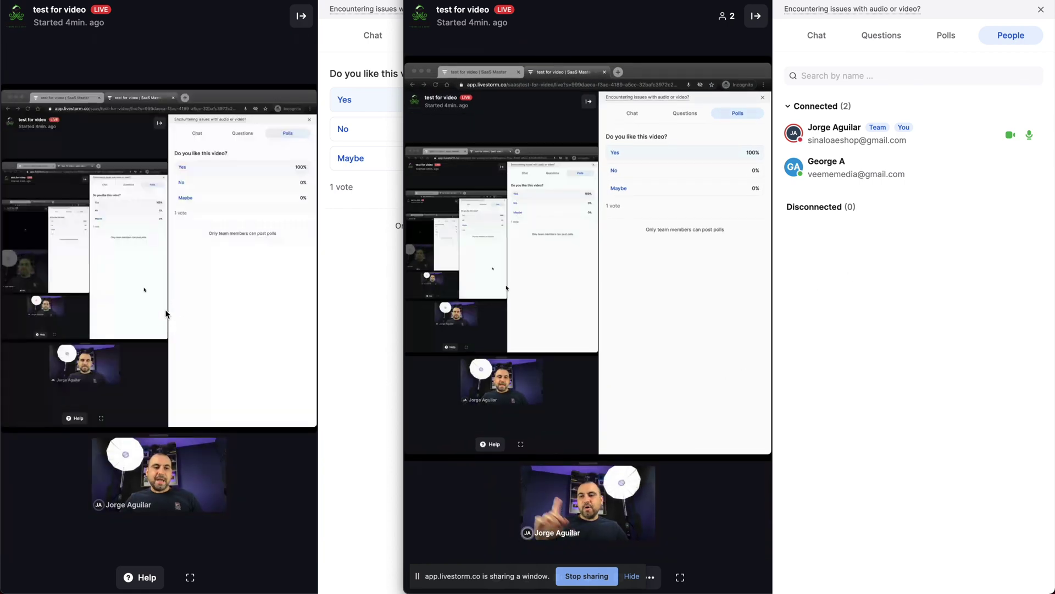
# Hide the sharing notice and turn screen sharing off, leaving only the host camera
pyautogui.click(166, 283)
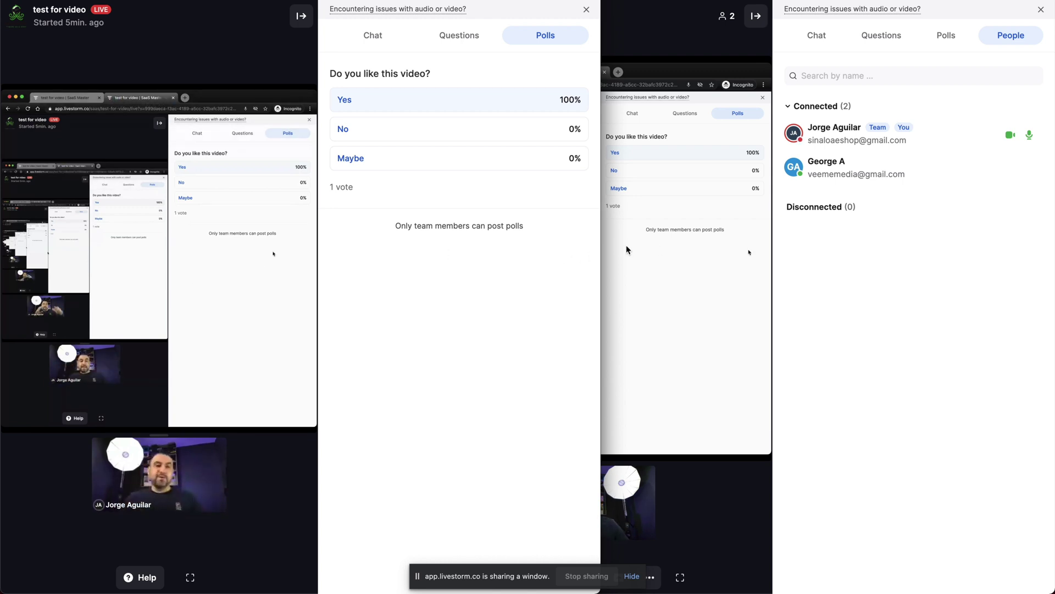
pyautogui.click(643, 247)
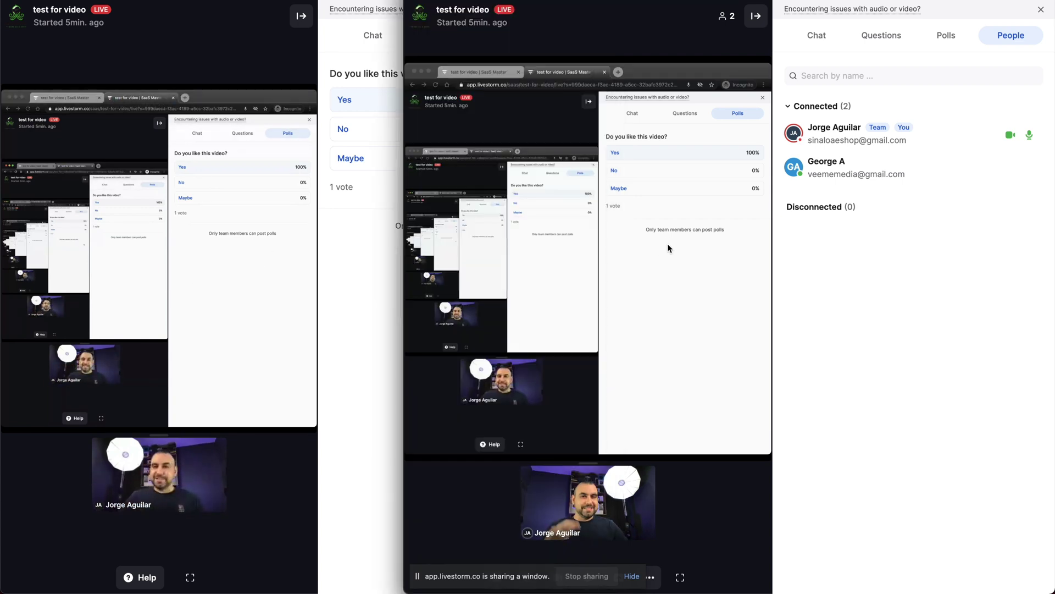
pyautogui.click(632, 575)
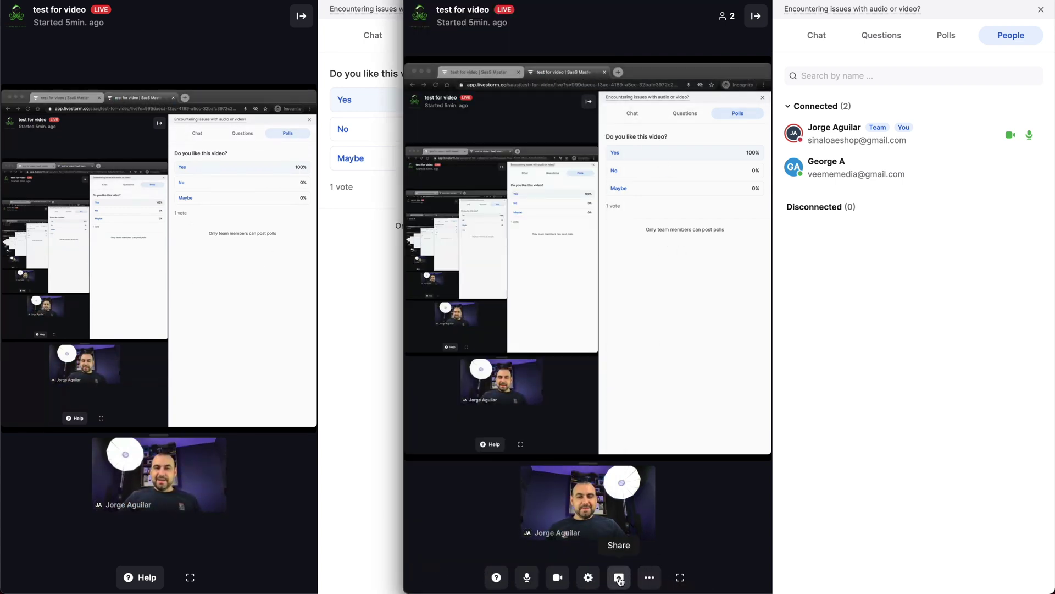
pyautogui.click(619, 580)
pyautogui.click(627, 540)
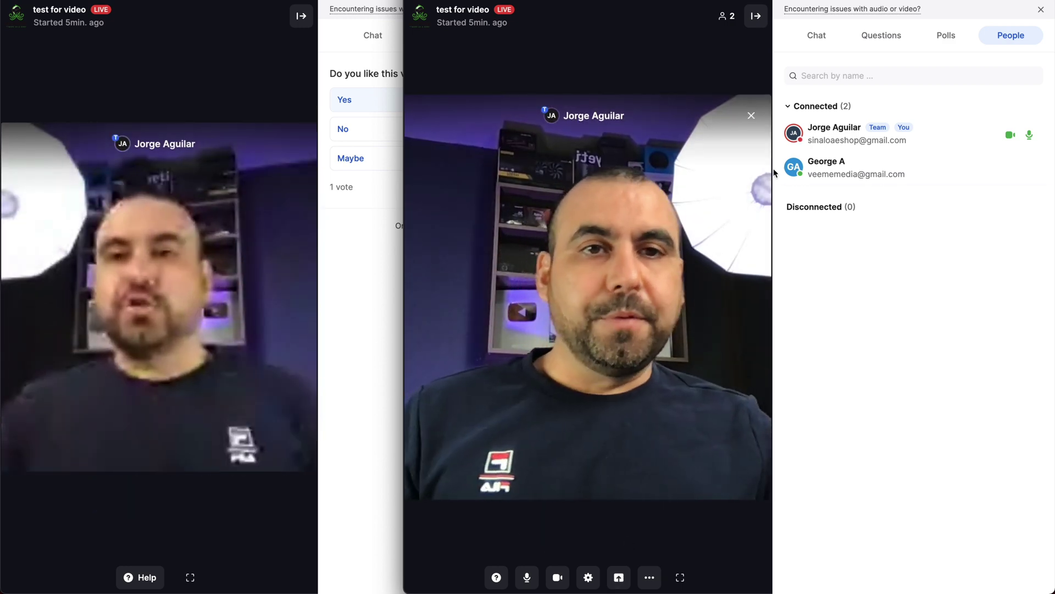
# Check the Chat and Questions tabs, then close the attendee's browser window
pyautogui.click(816, 35)
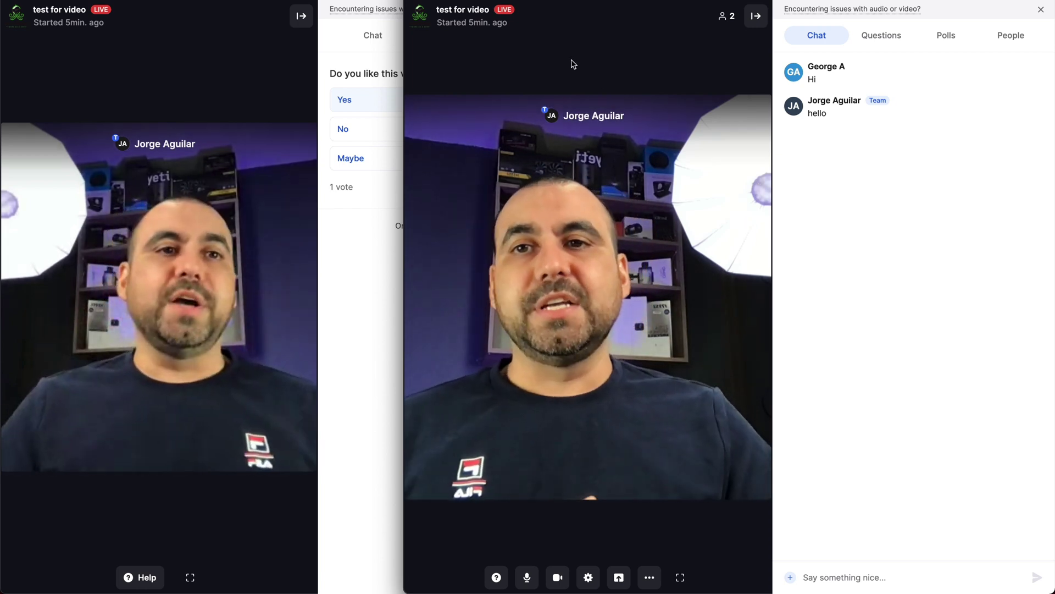
pyautogui.click(882, 36)
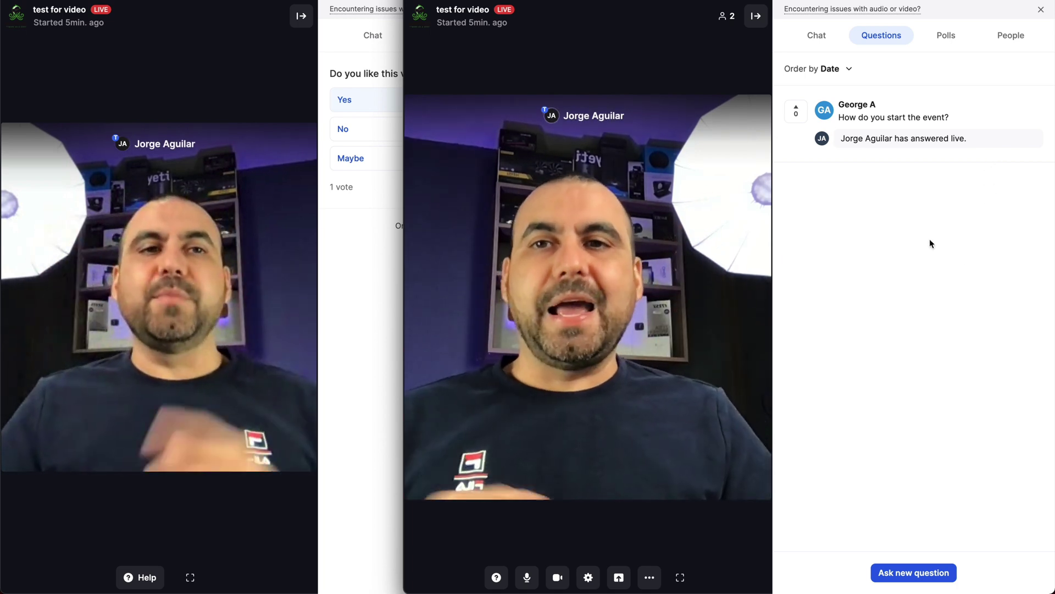
pyautogui.press('super+w')
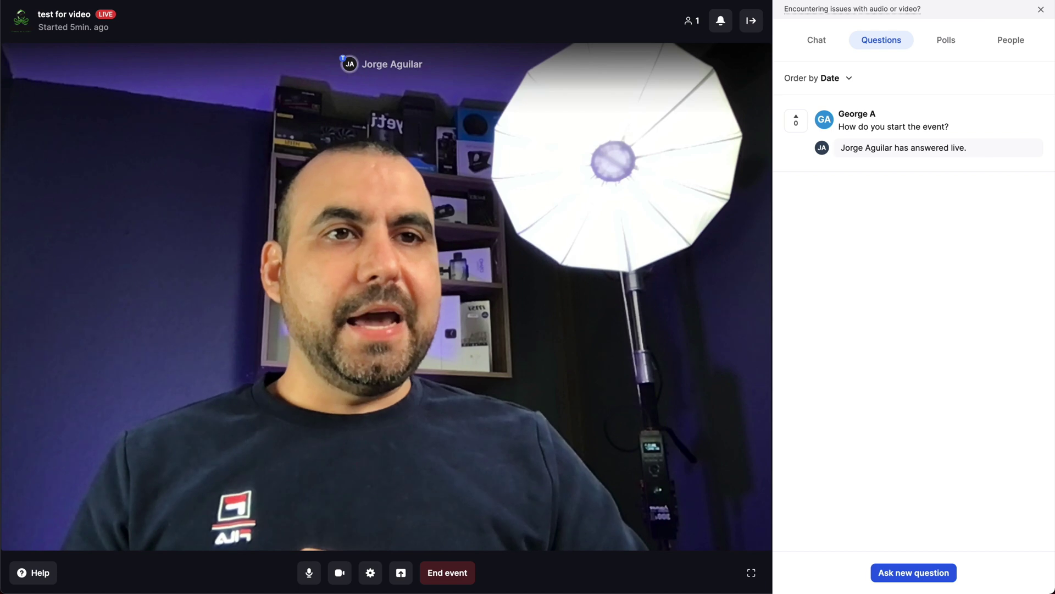
# End the 'test for video' live event and confirm ending it
pyautogui.click(459, 563)
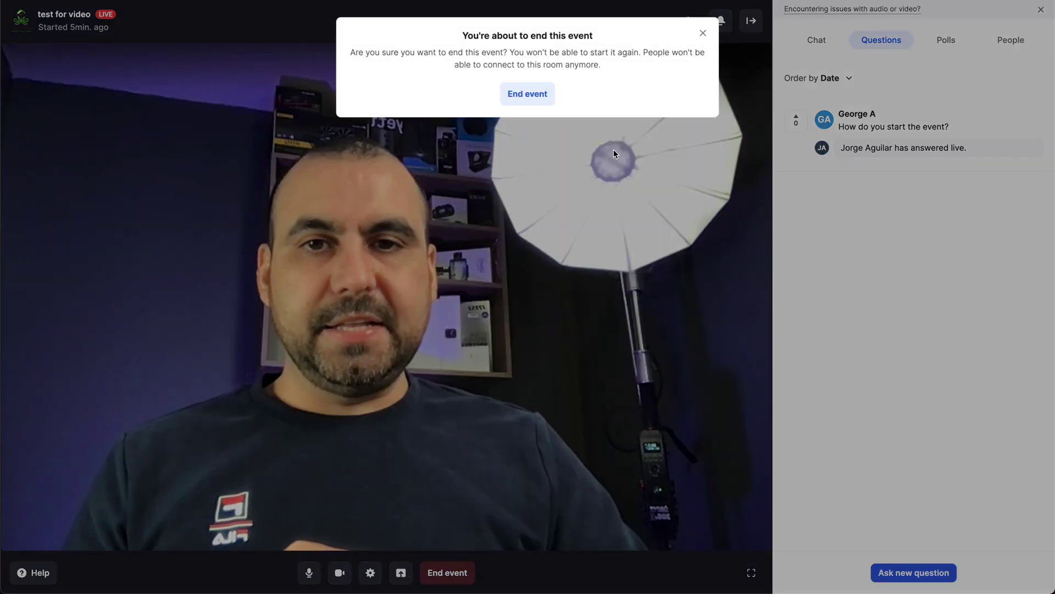
pyautogui.click(528, 96)
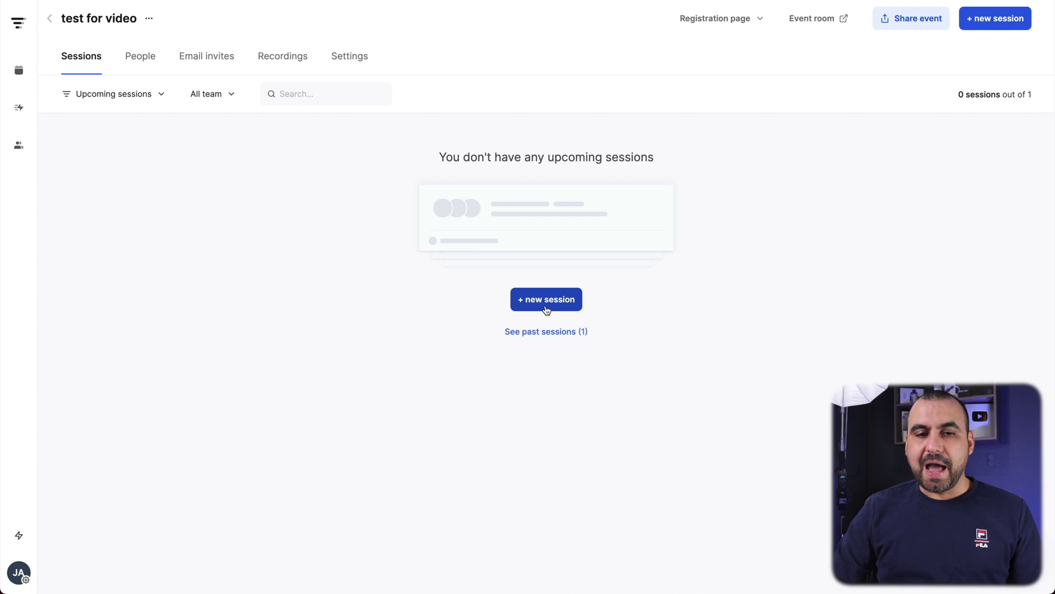
# Browse the People, Email invites and Recordings tabs, skip the download, and return to Events
pyautogui.click(151, 58)
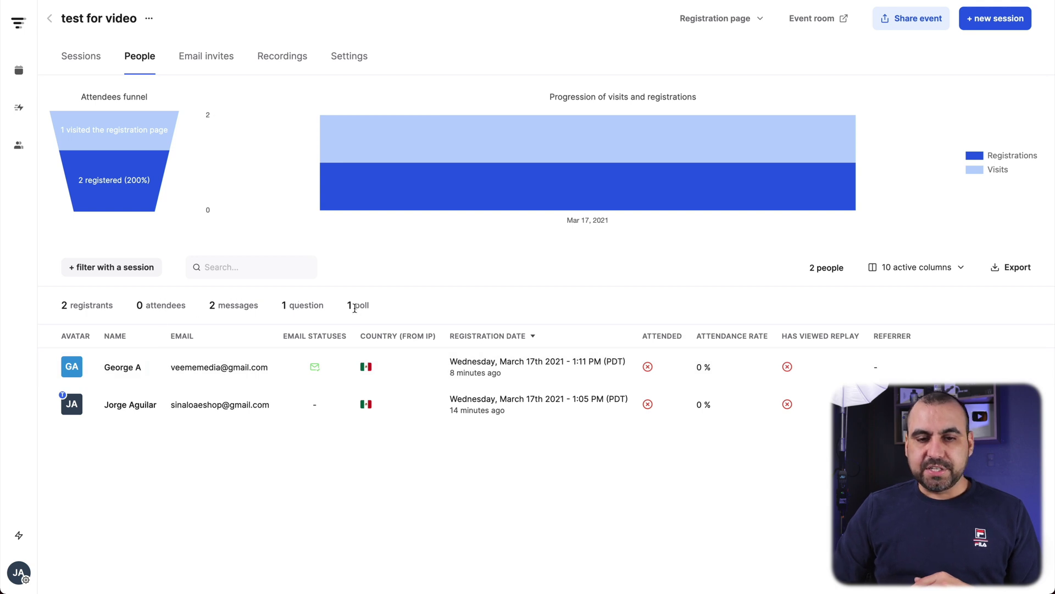
pyautogui.click(206, 63)
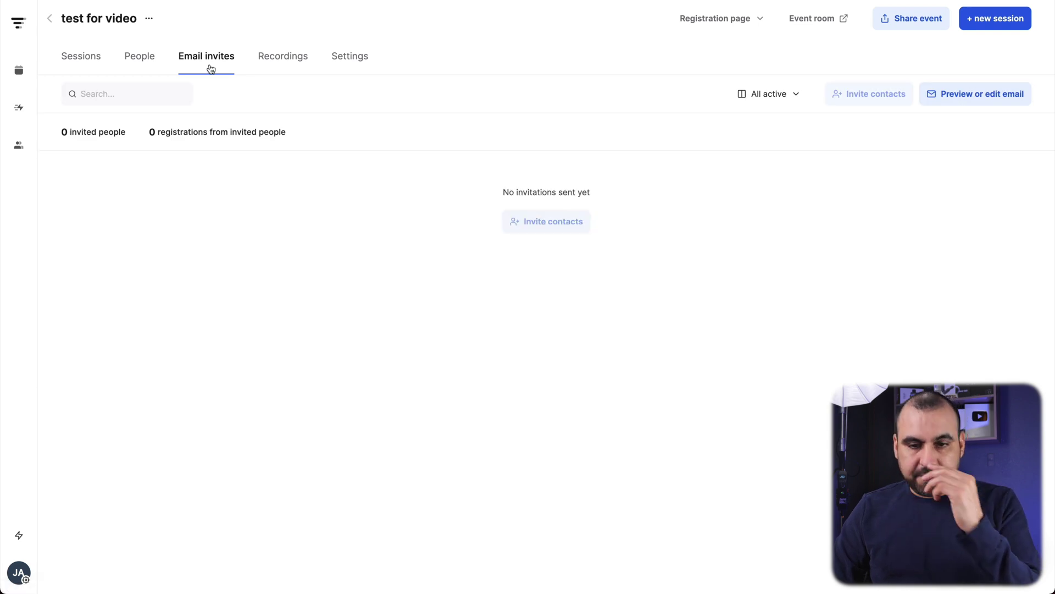
pyautogui.click(290, 57)
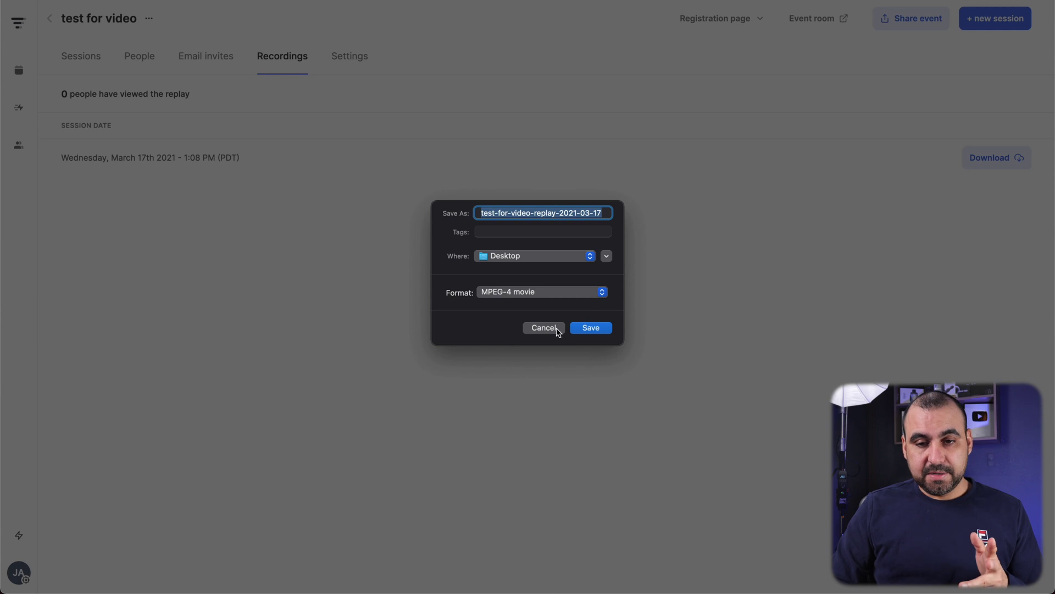
pyautogui.click(544, 327)
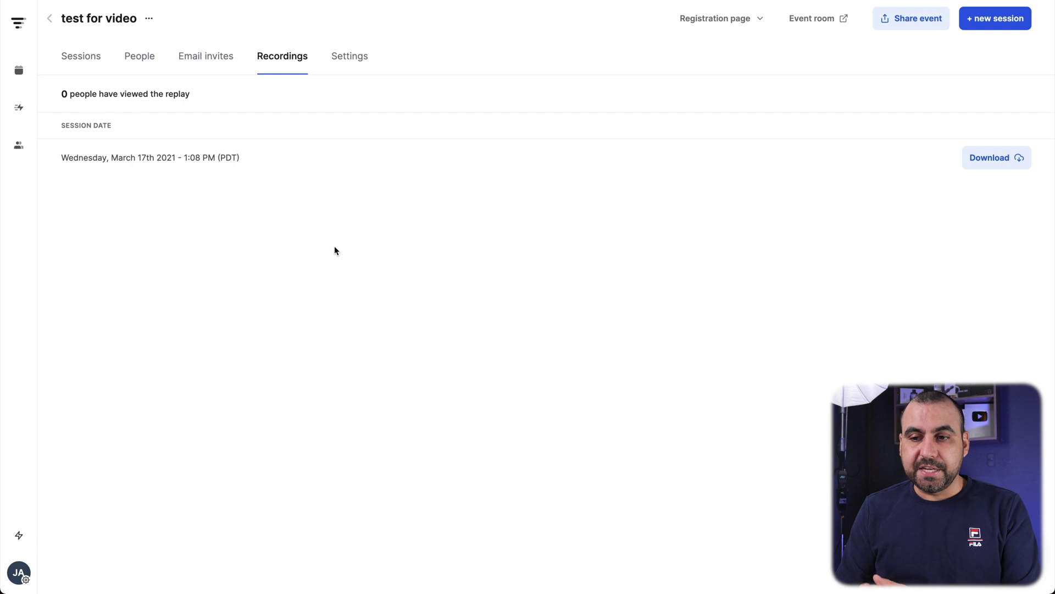
pyautogui.click(26, 74)
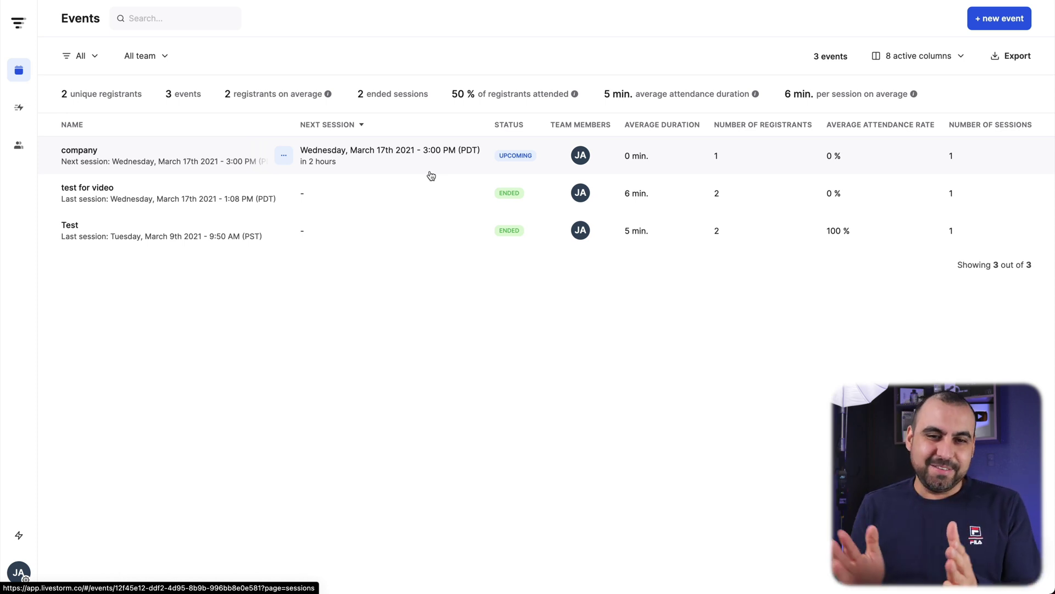
# Enter the instant meeting room as host from Instant meetings
pyautogui.click(21, 112)
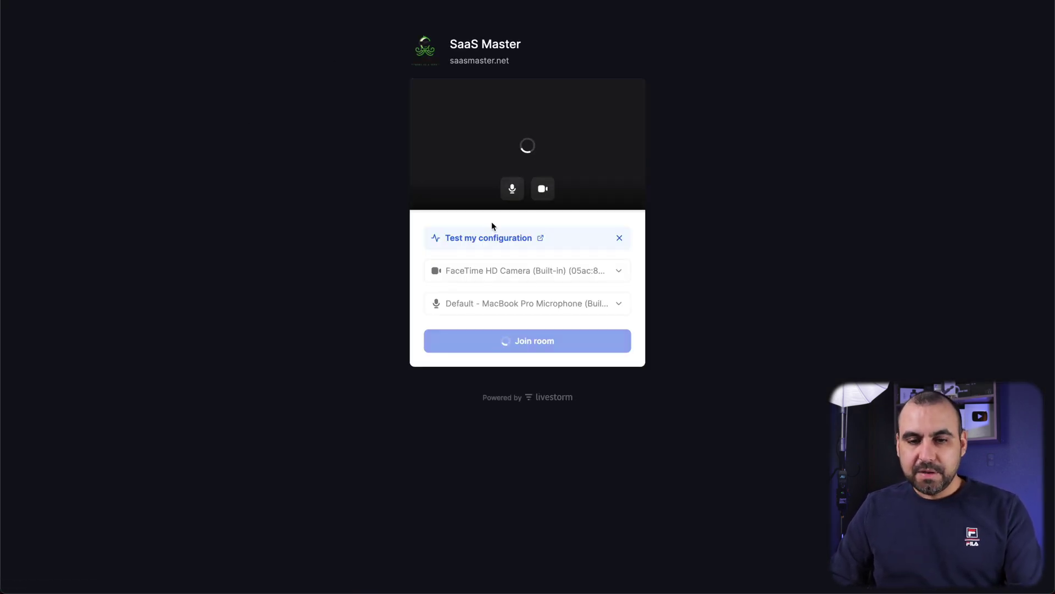
pyautogui.click(541, 351)
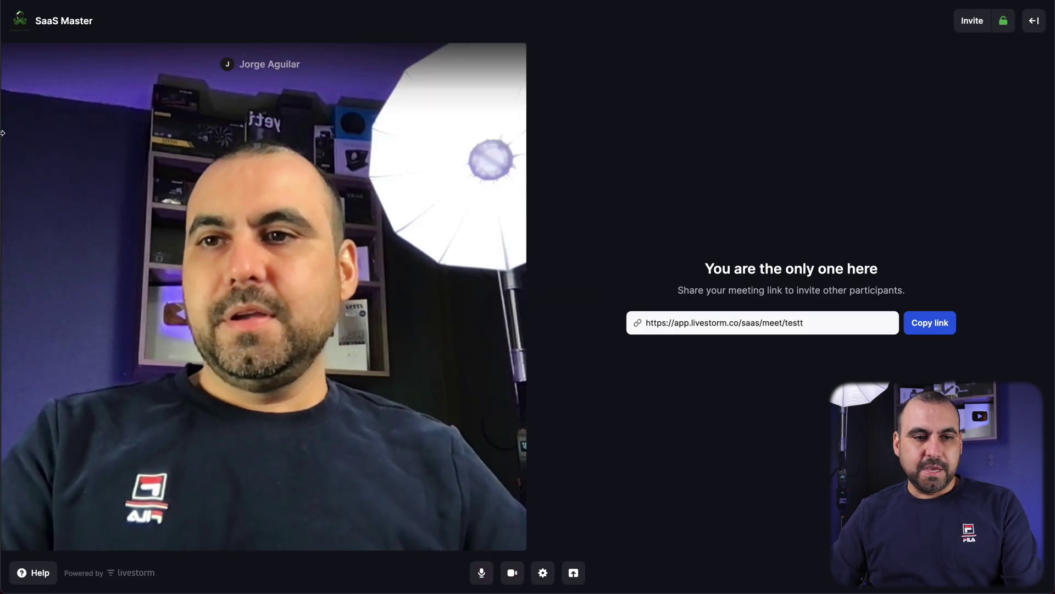
pyautogui.moveTo(2, 133)
pyautogui.mouseDown()
pyautogui.moveTo(107, 134)
pyautogui.moveTo(85, 136)
pyautogui.mouseUp()
# Join as guest G from a private window without sharing a webcam
pyautogui.press('super+shift+n')
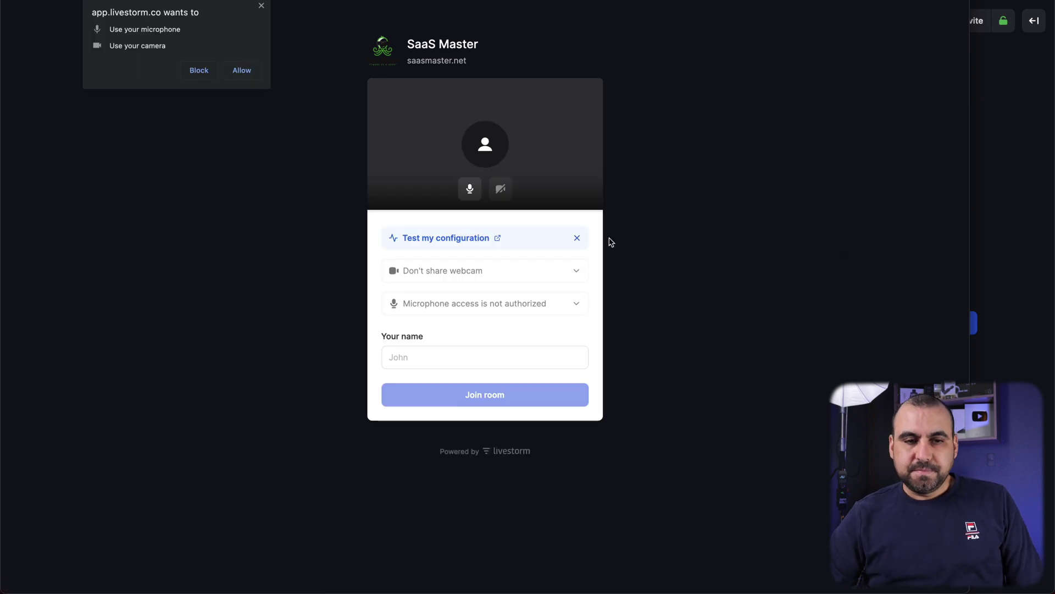
pyautogui.click(241, 71)
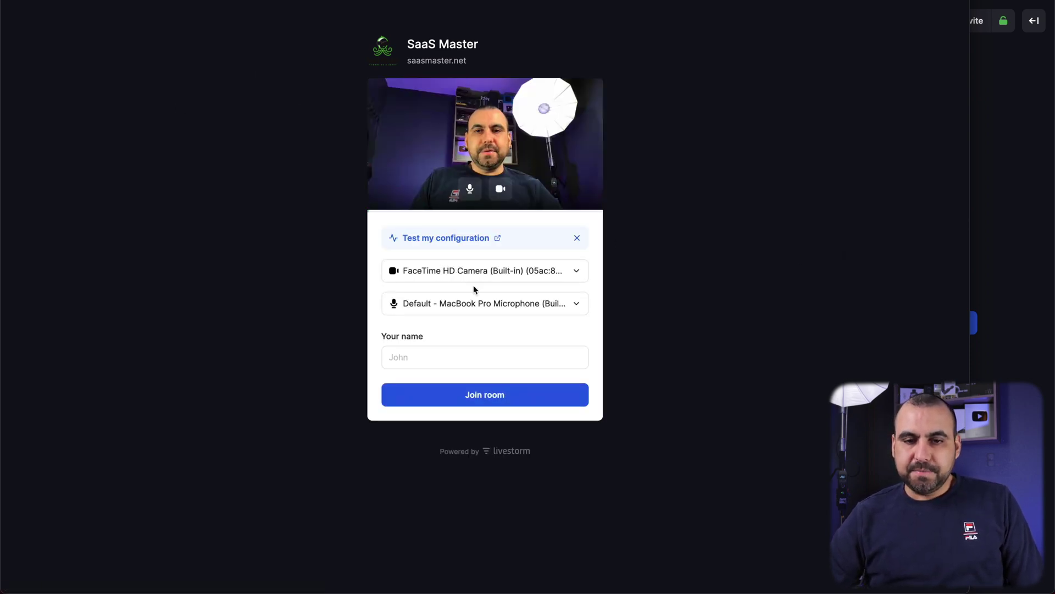
pyautogui.click(494, 270)
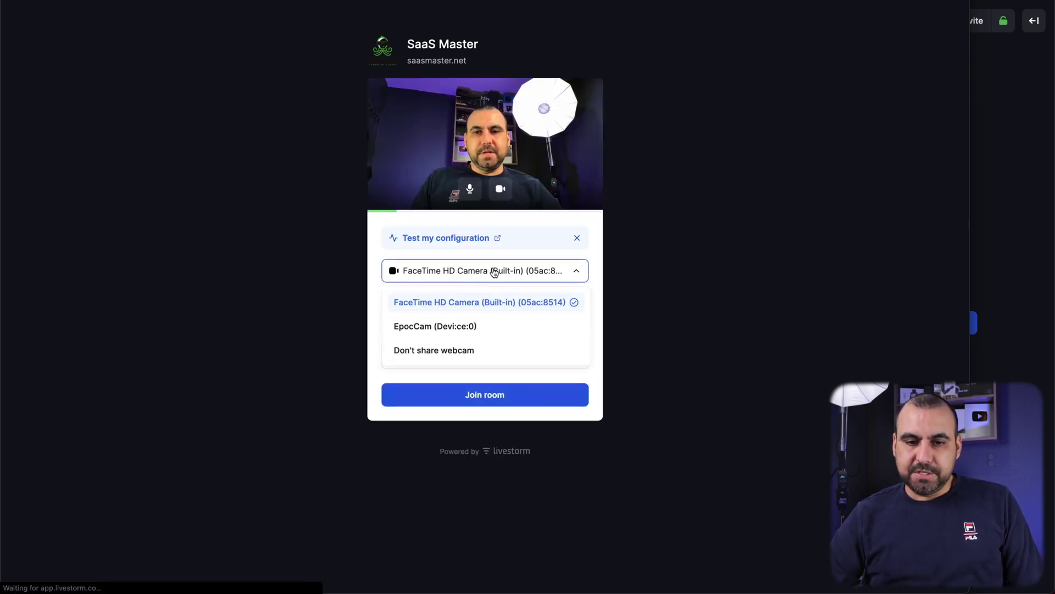
pyautogui.click(455, 351)
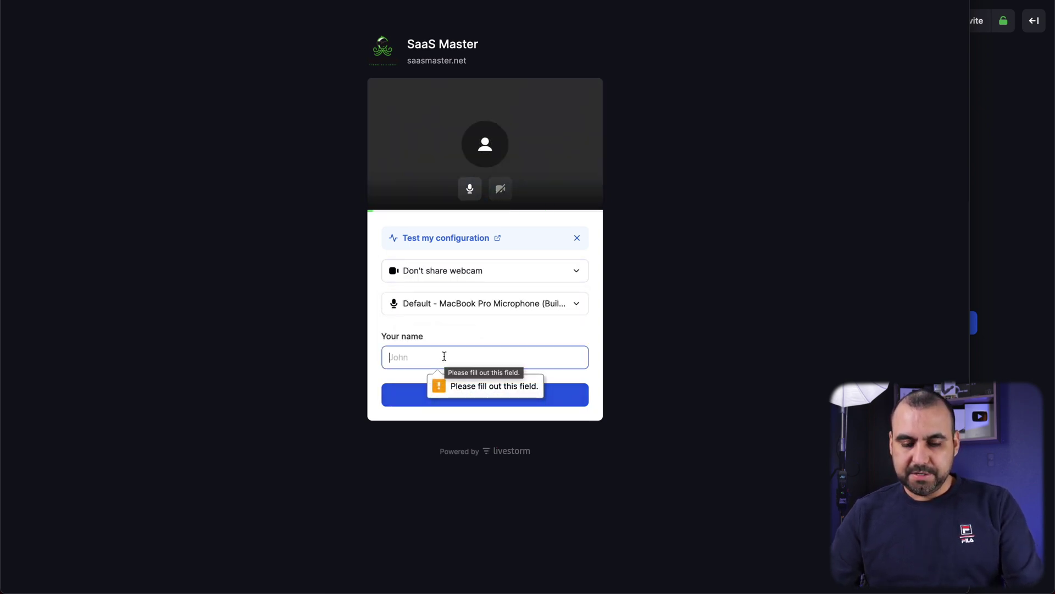
pyautogui.write('G')
pyautogui.press('Return')
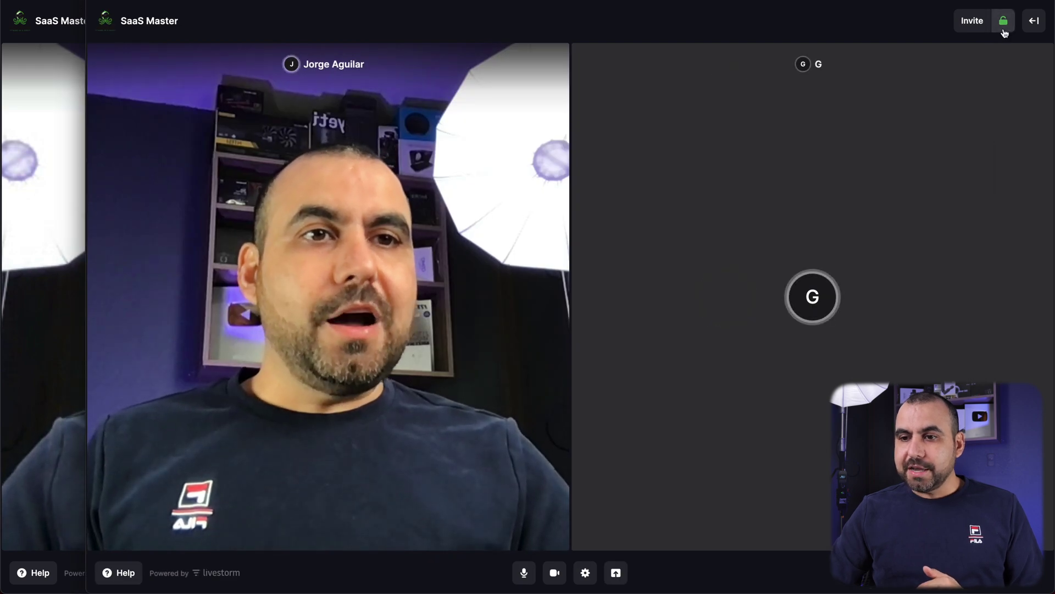
# Lock the meeting room and glance at its invite link
pyautogui.click(1005, 29)
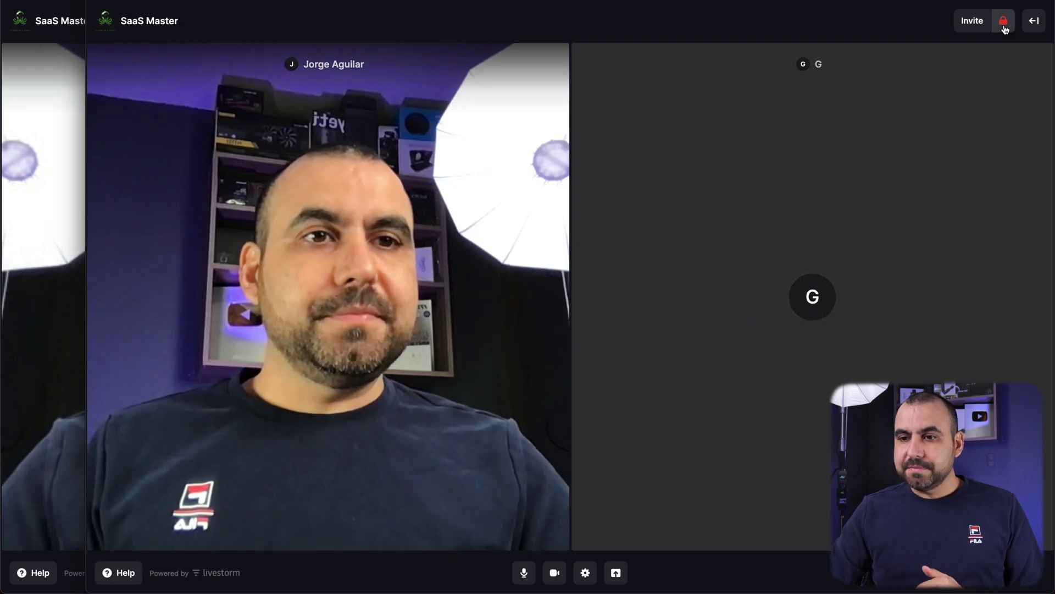
pyautogui.click(972, 21)
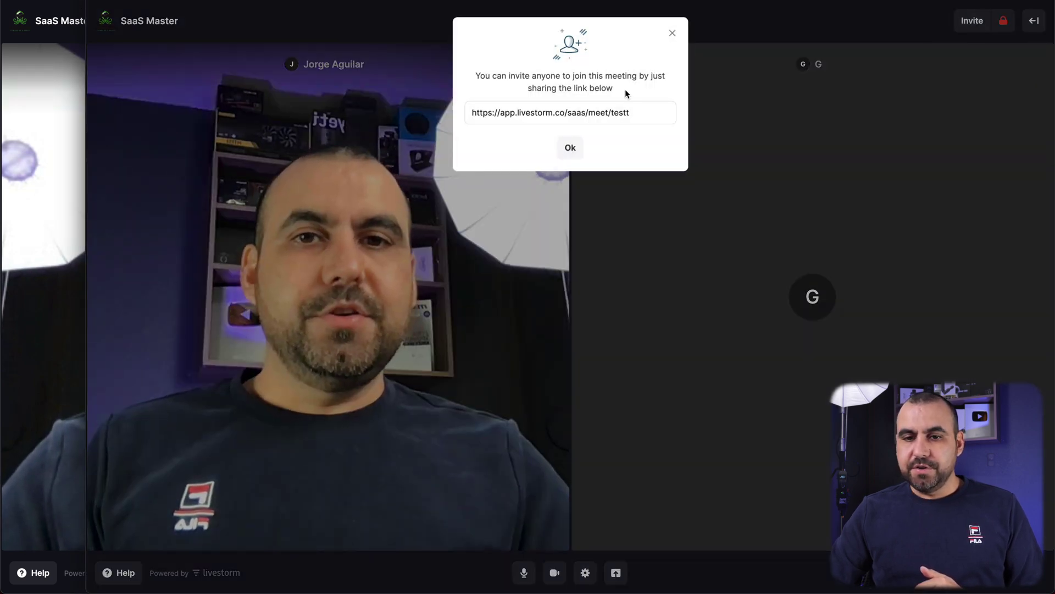
pyautogui.click(672, 33)
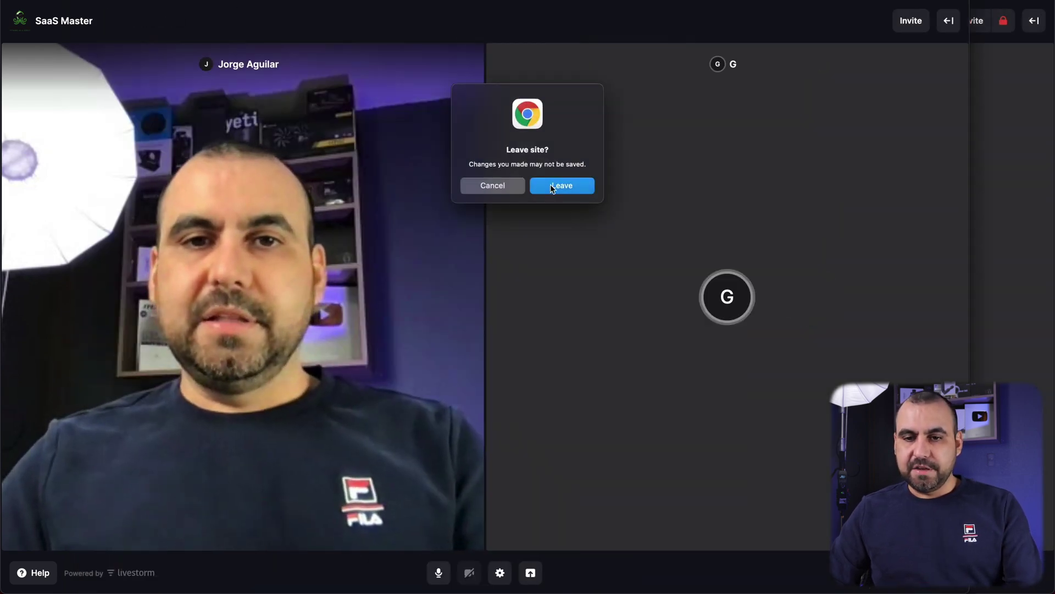
# As guest g without webcam, request to join with the message 'Im George man let me in'
pyautogui.click(554, 184)
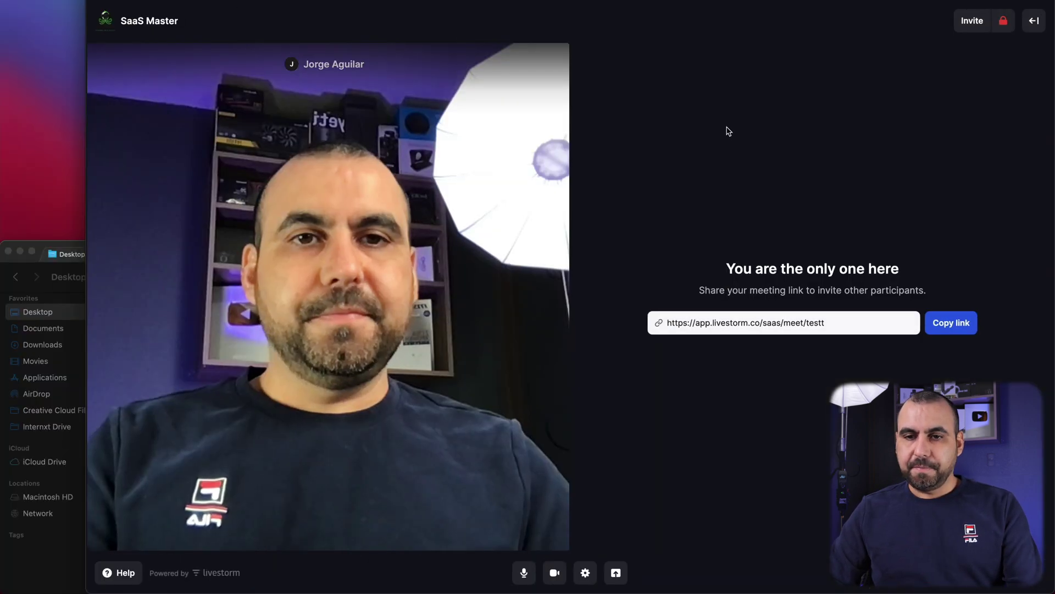
pyautogui.press('super+shift+n')
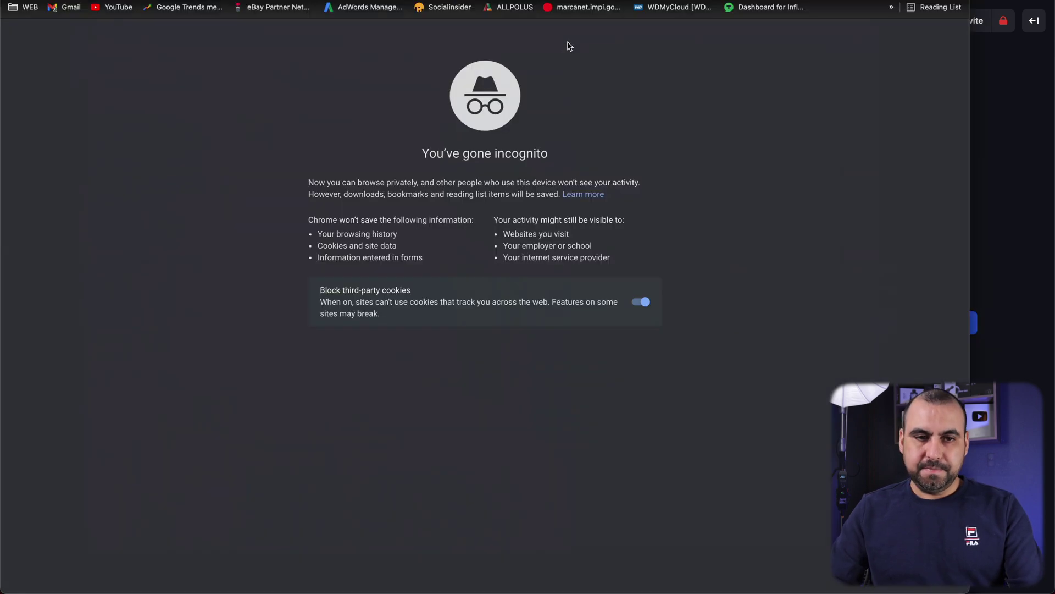
pyautogui.press('Return')
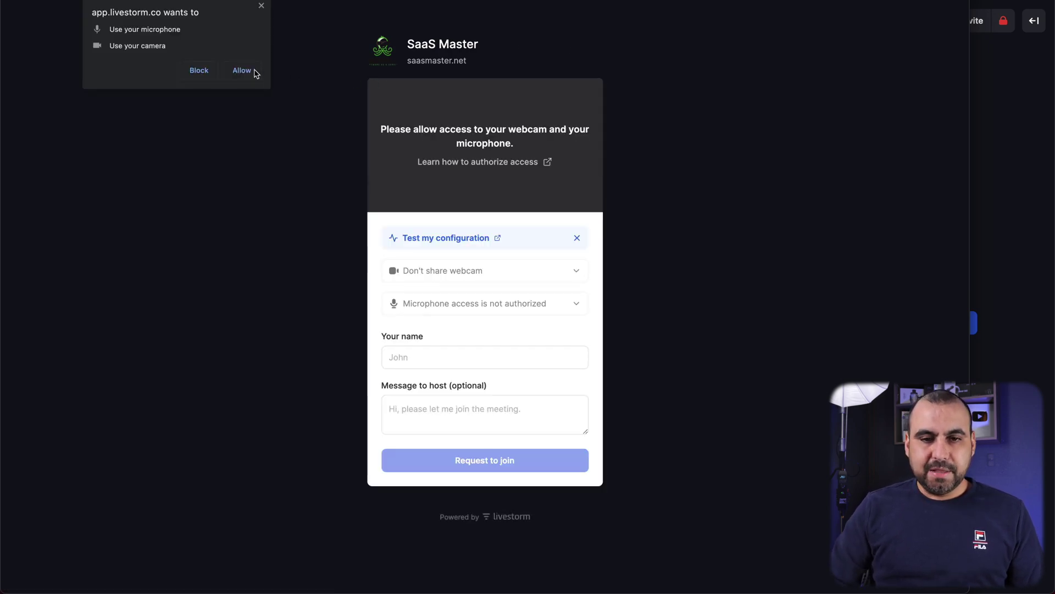
pyautogui.click(242, 70)
pyautogui.click(499, 274)
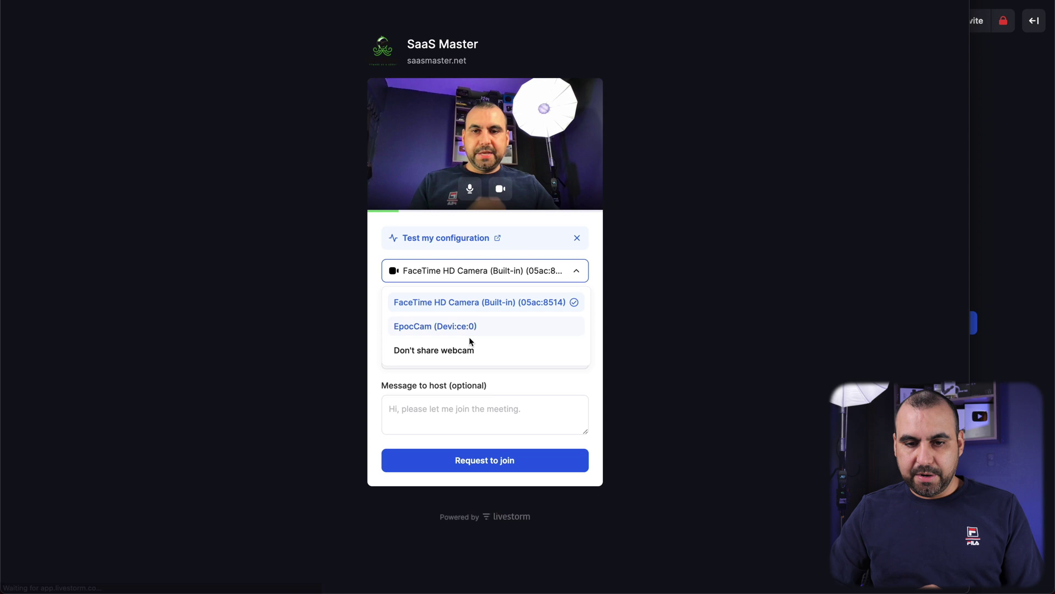
pyautogui.click(470, 351)
pyautogui.write('Im George man let me in')
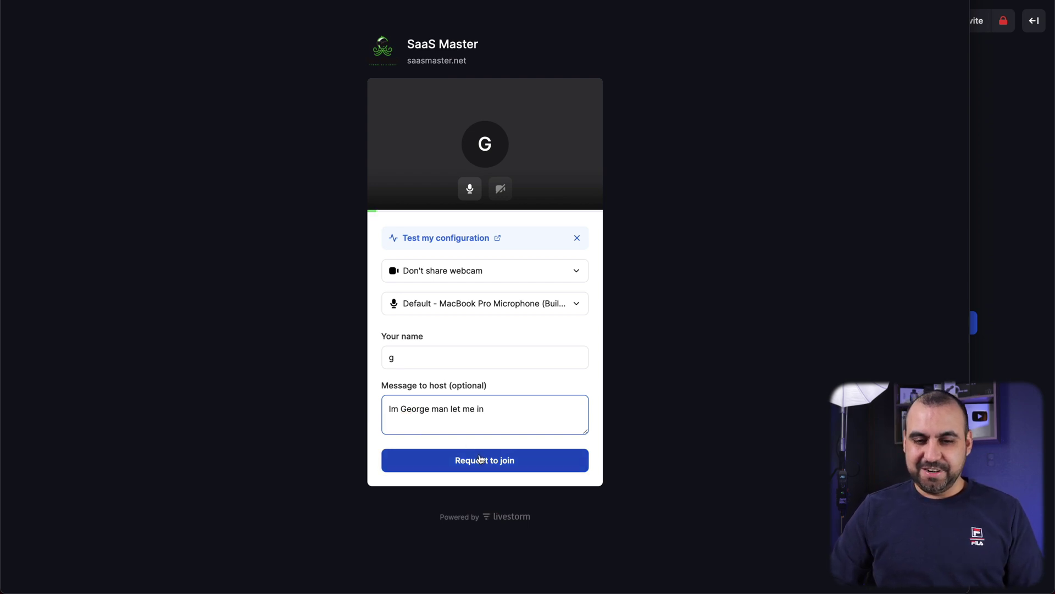
pyautogui.click(507, 454)
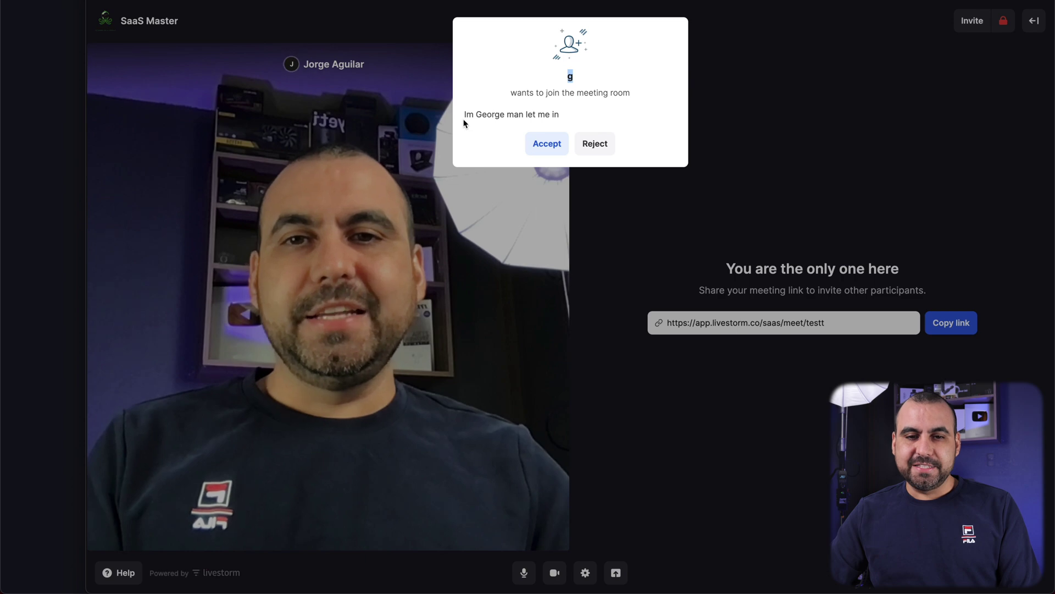
# Accept guest g's join request, then leave the meeting and confirm leaving
pyautogui.click(546, 143)
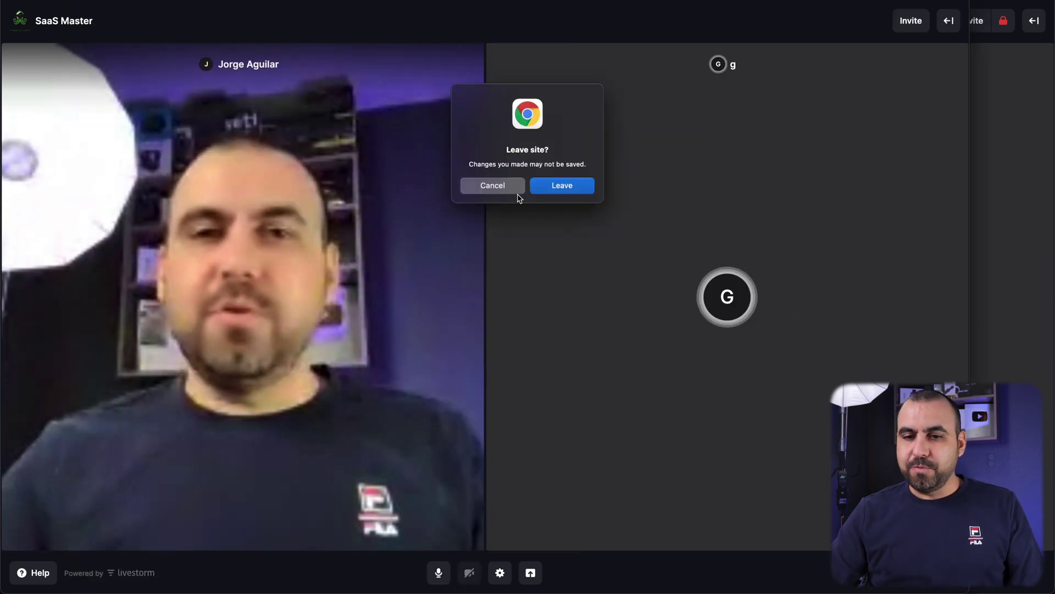
pyautogui.click(516, 188)
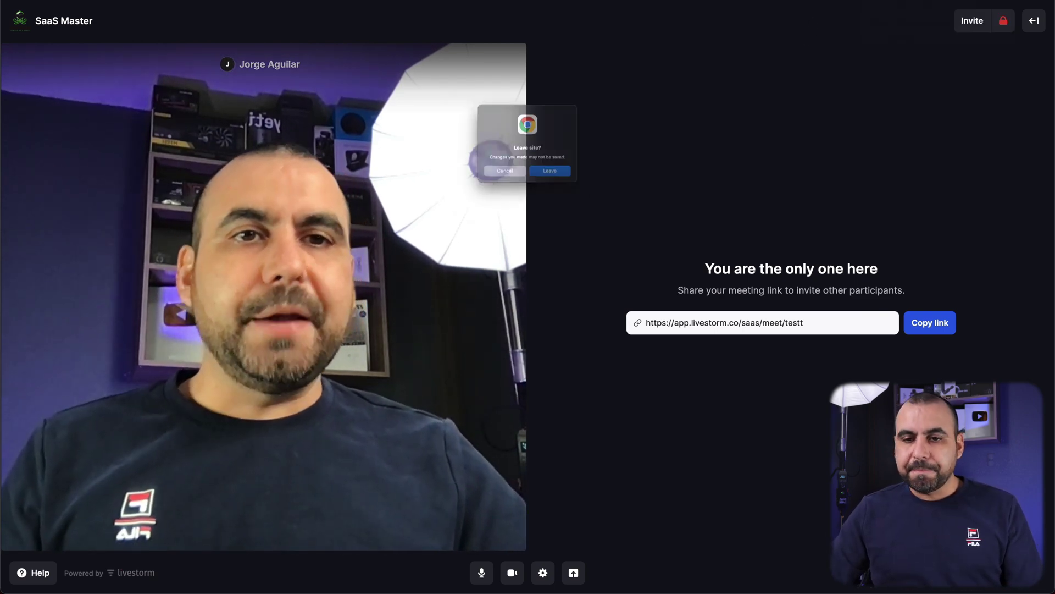
pyautogui.click(561, 184)
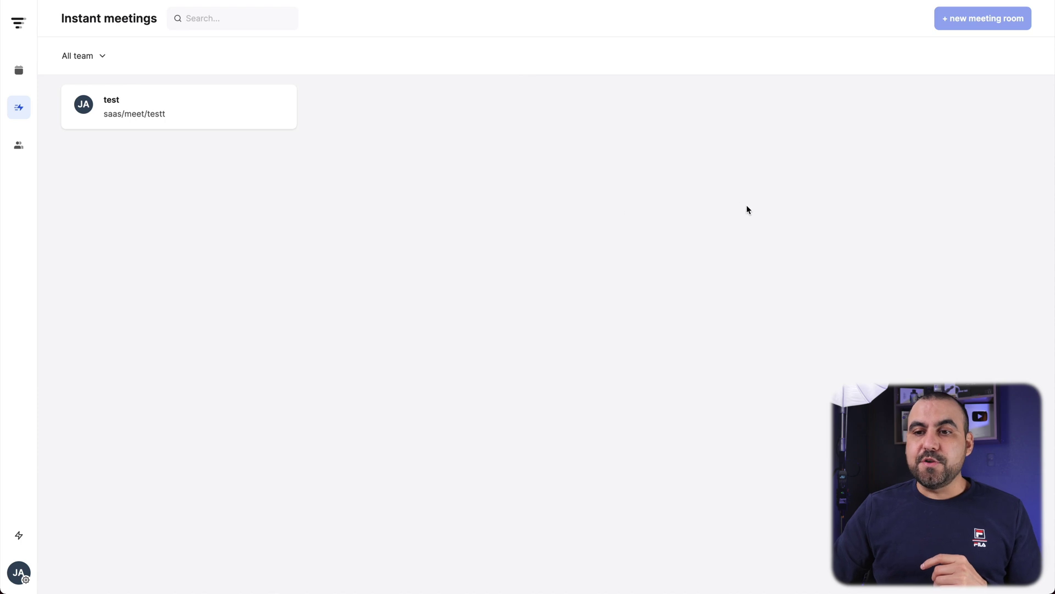
pyautogui.click(19, 147)
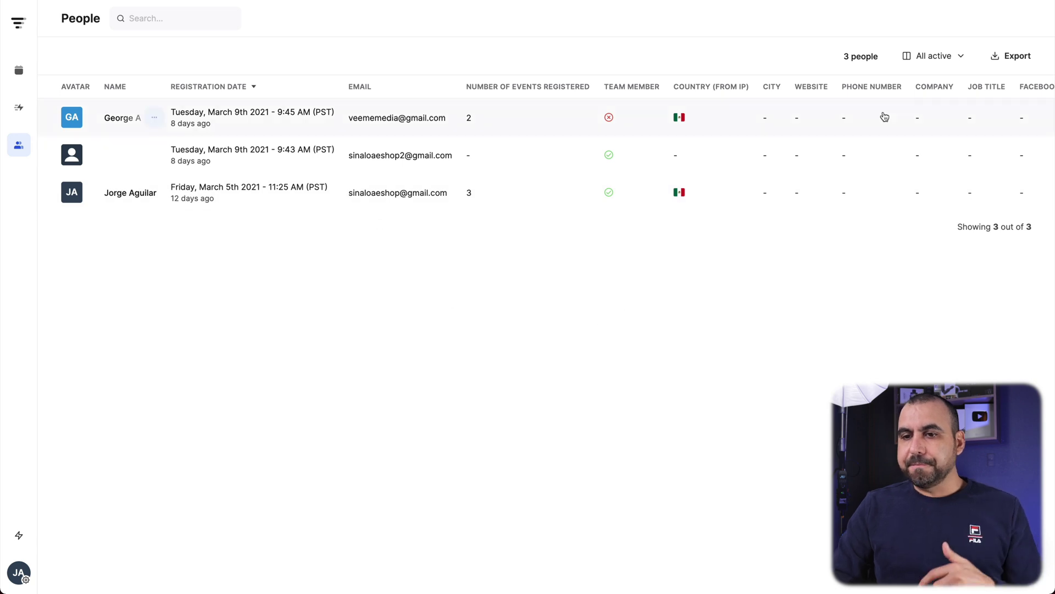
# Check the People table's All active columns and Export options, then cancel the export
pyautogui.click(946, 58)
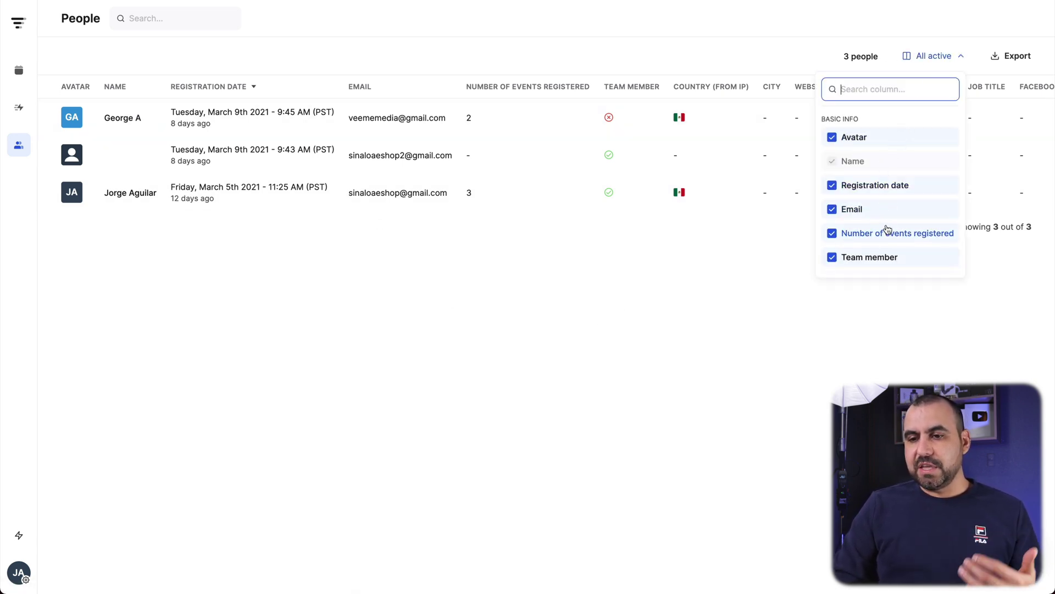
pyautogui.click(1010, 54)
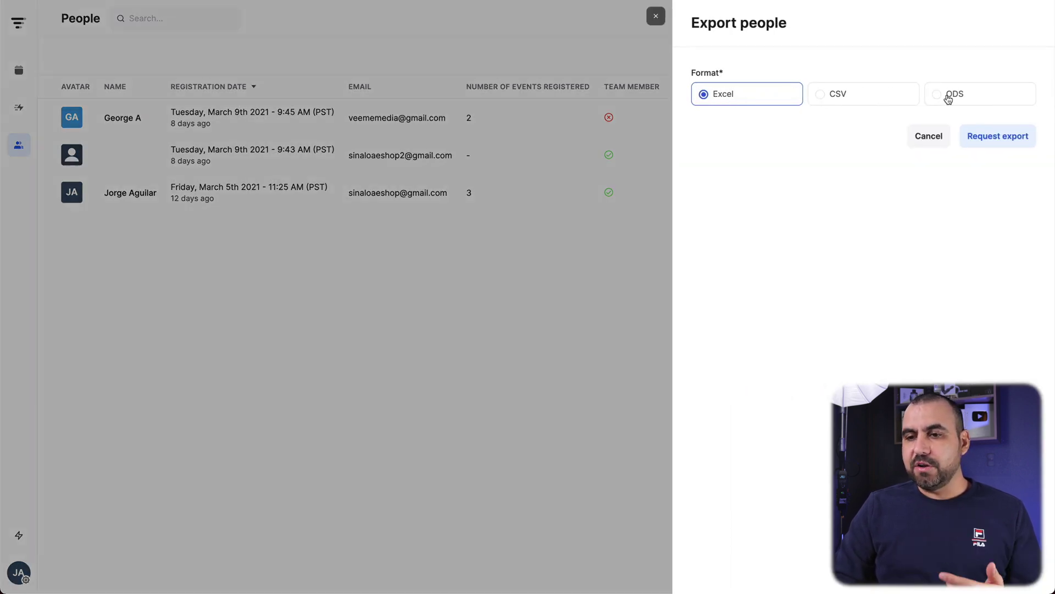
pyautogui.click(941, 143)
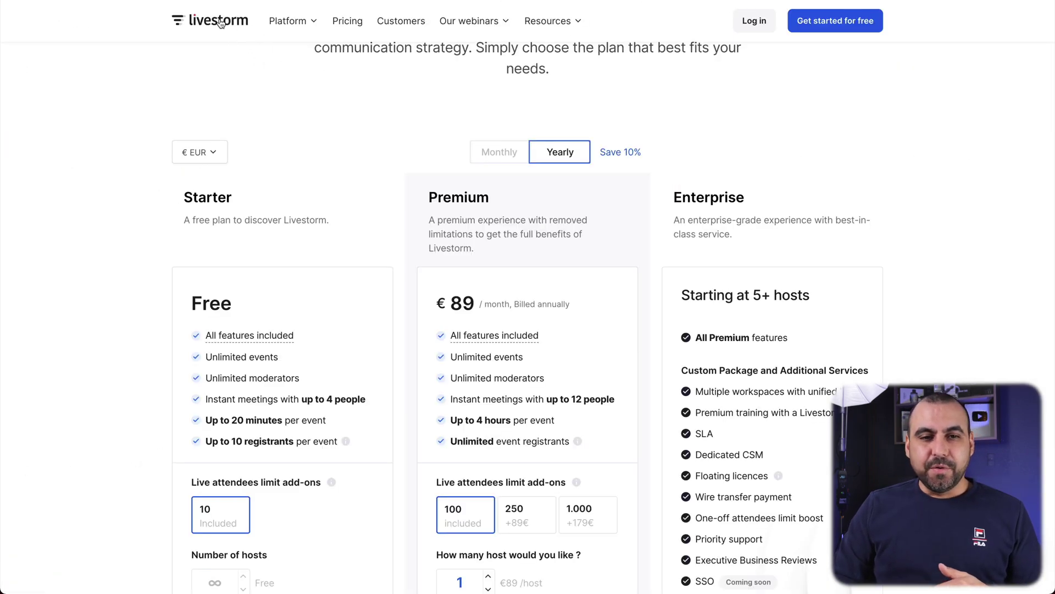
# Return to the homepage via the Livestorm logo on the pricing page
pyautogui.click(221, 23)
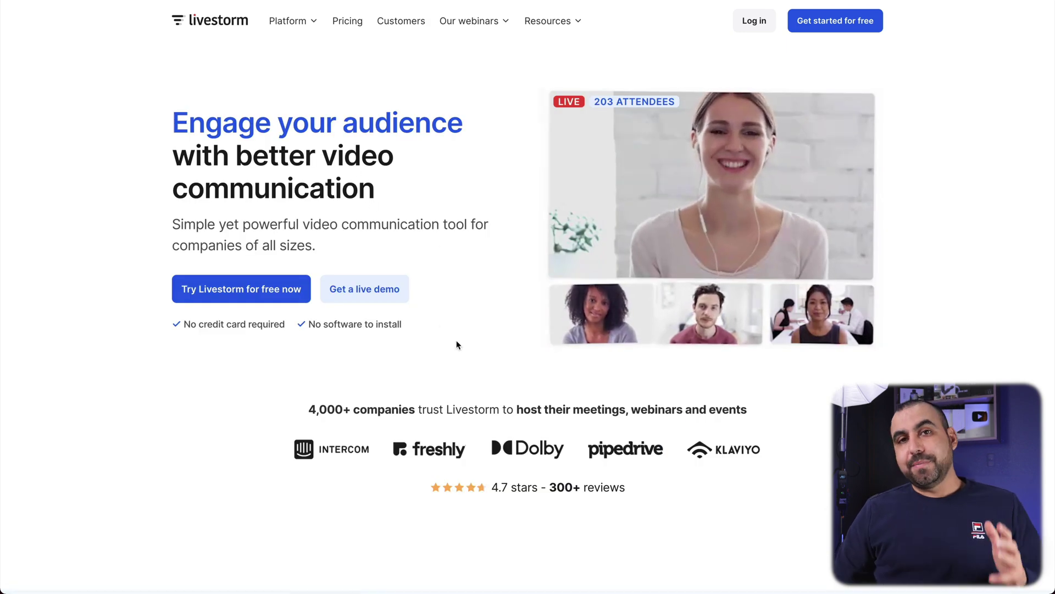